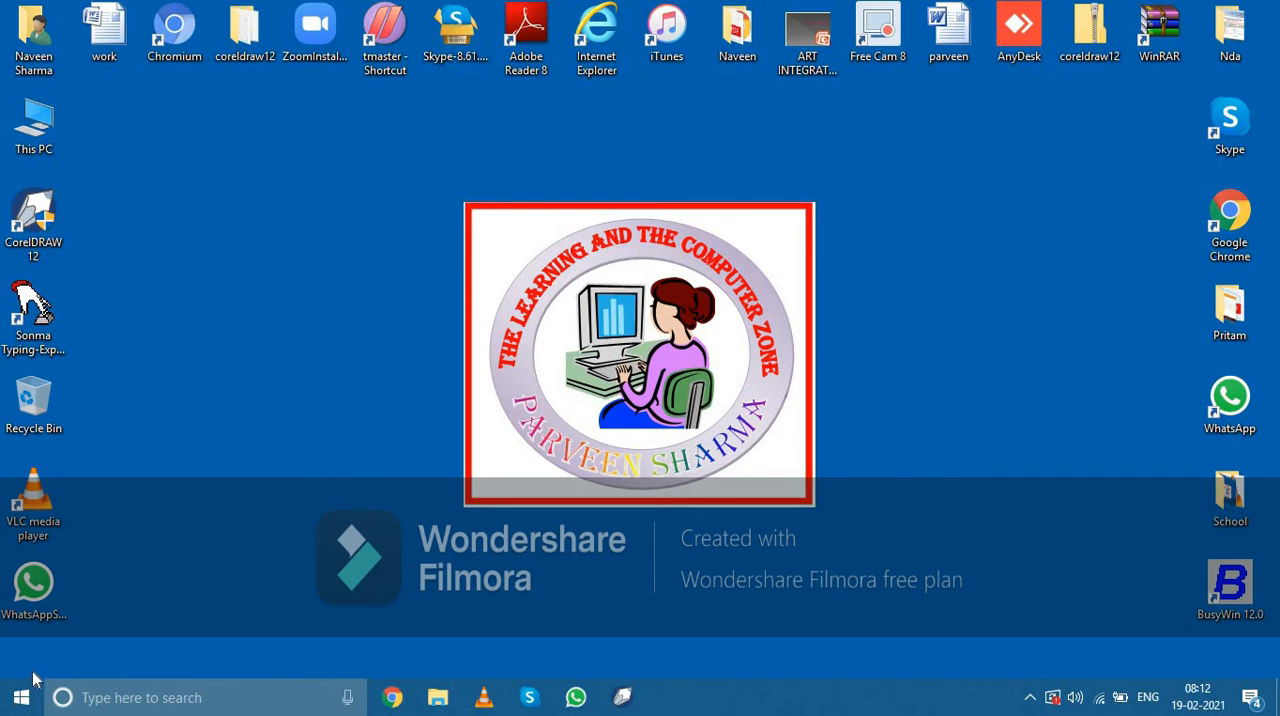
Search Windows for Tally and launch tally9.exe
click(35, 690)
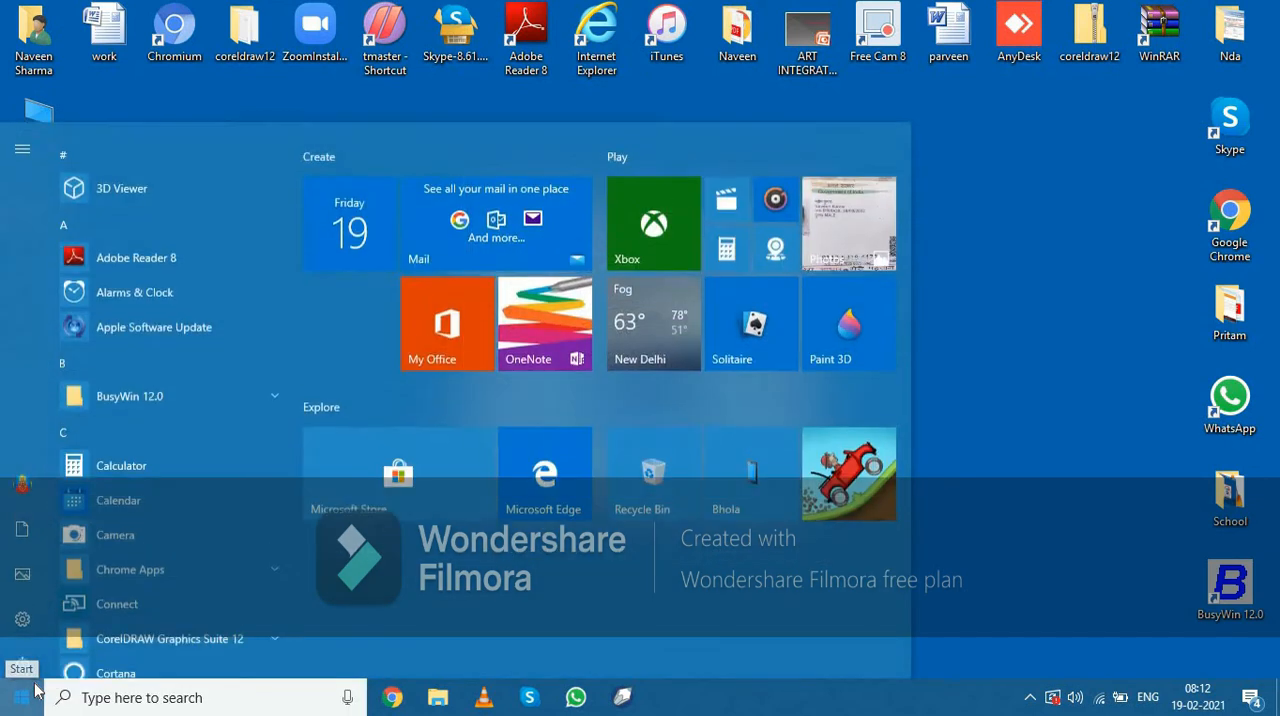
text(tall)
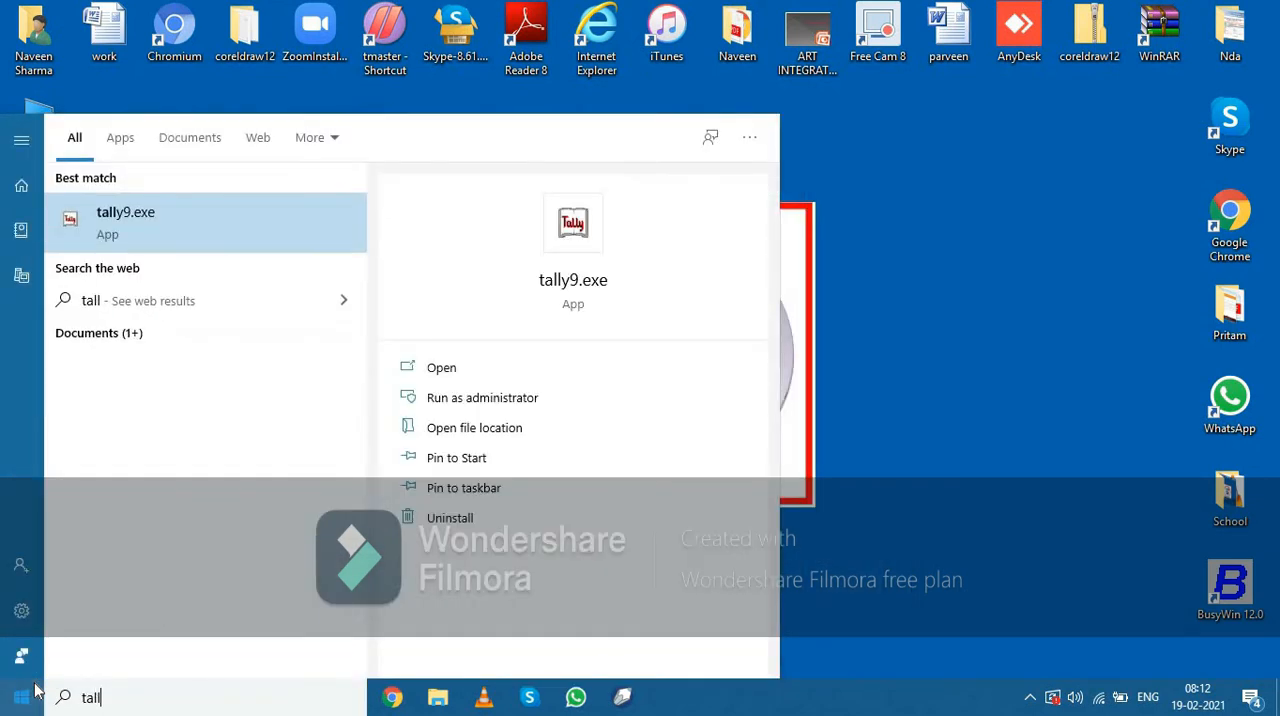
key(Return)
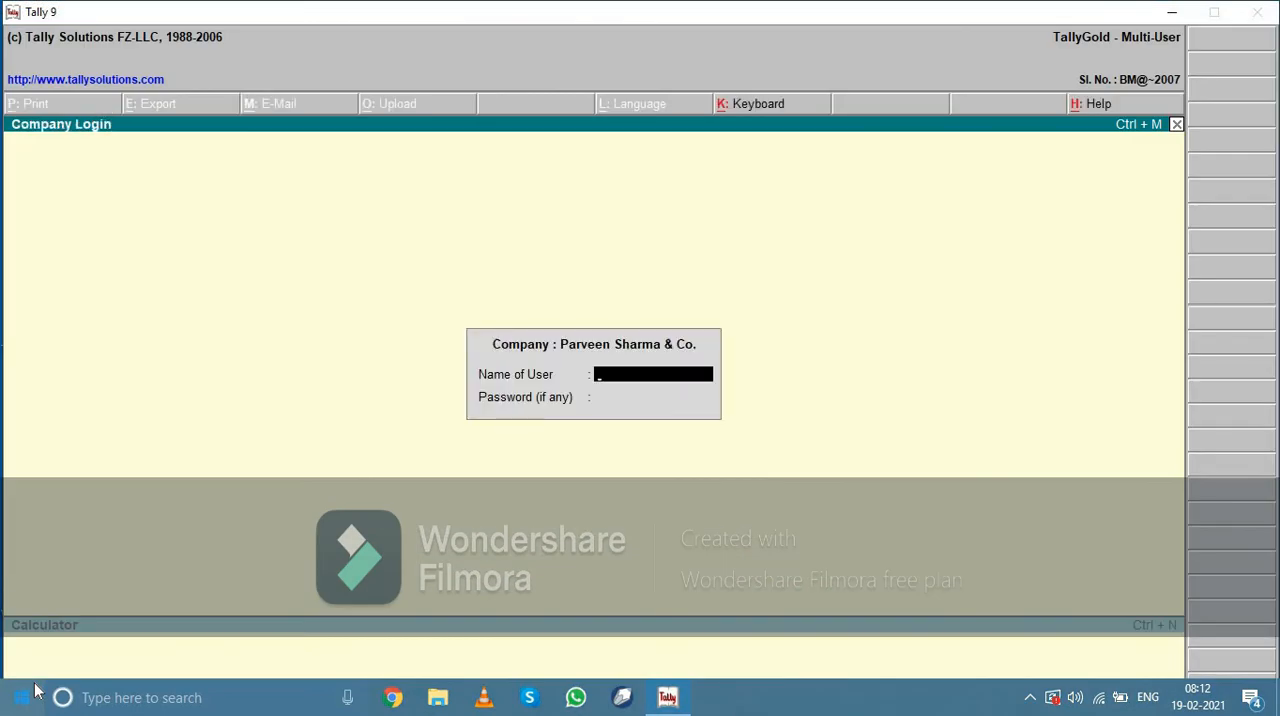
Leave the company login and start creating a company named Krish & Co., keeping the same mailing name
key(Escape)
key(Down)
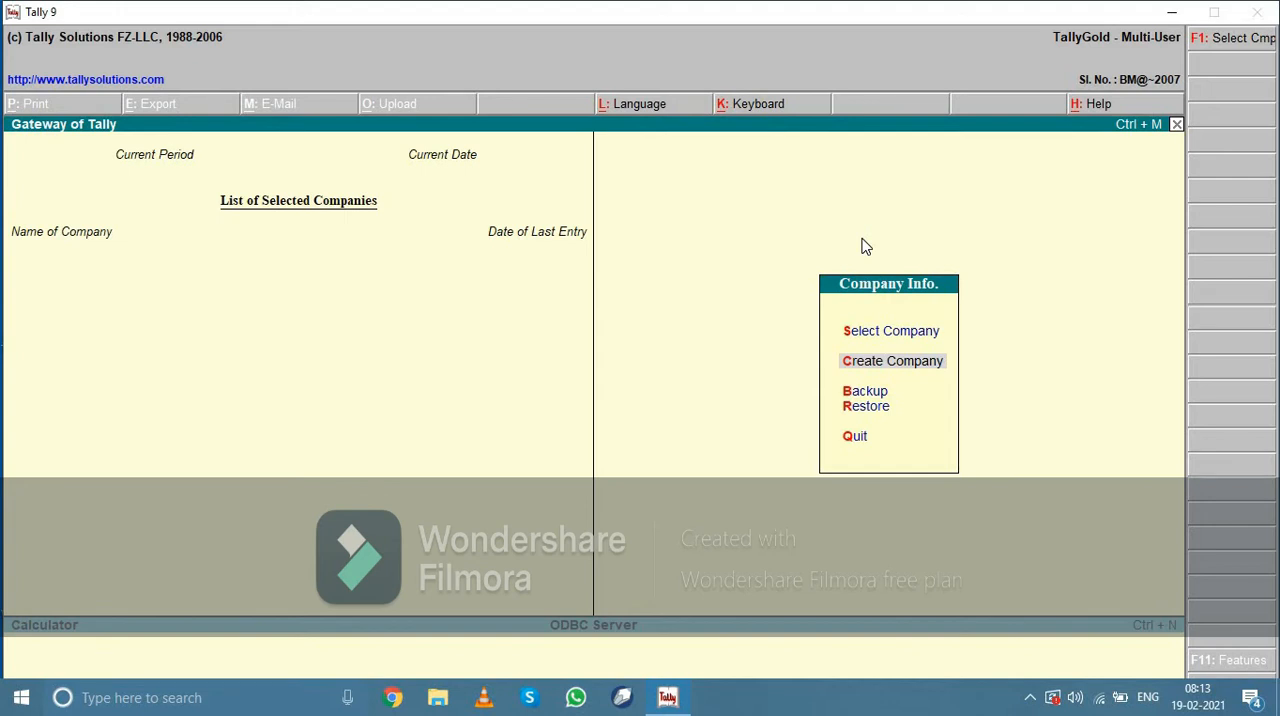
key(Return)
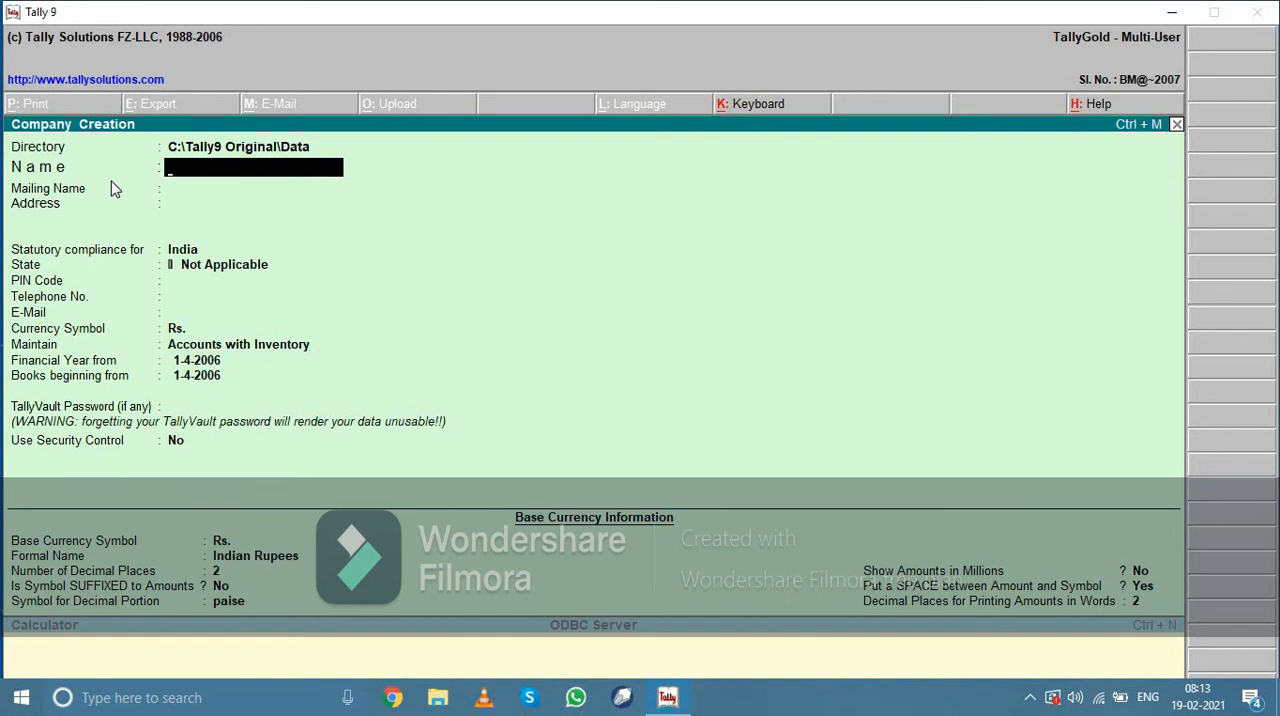
text(Krish &)
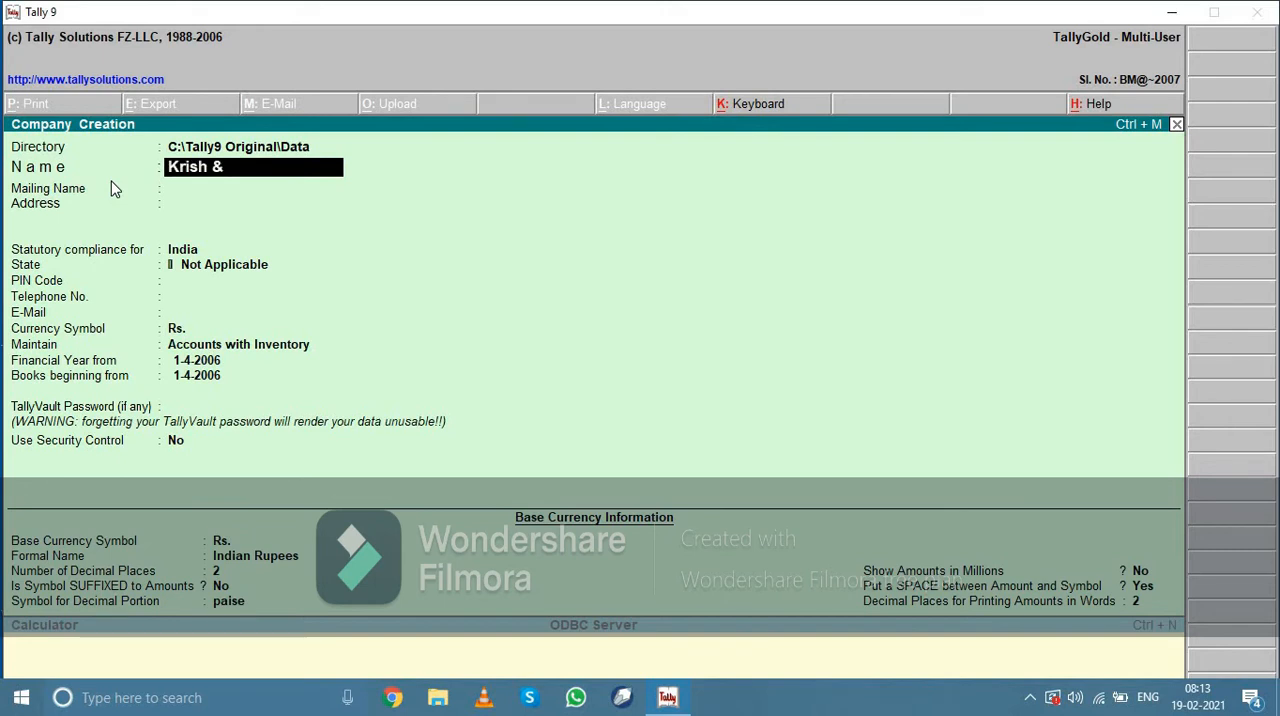
text( Co)
key(Return)
key(Return)
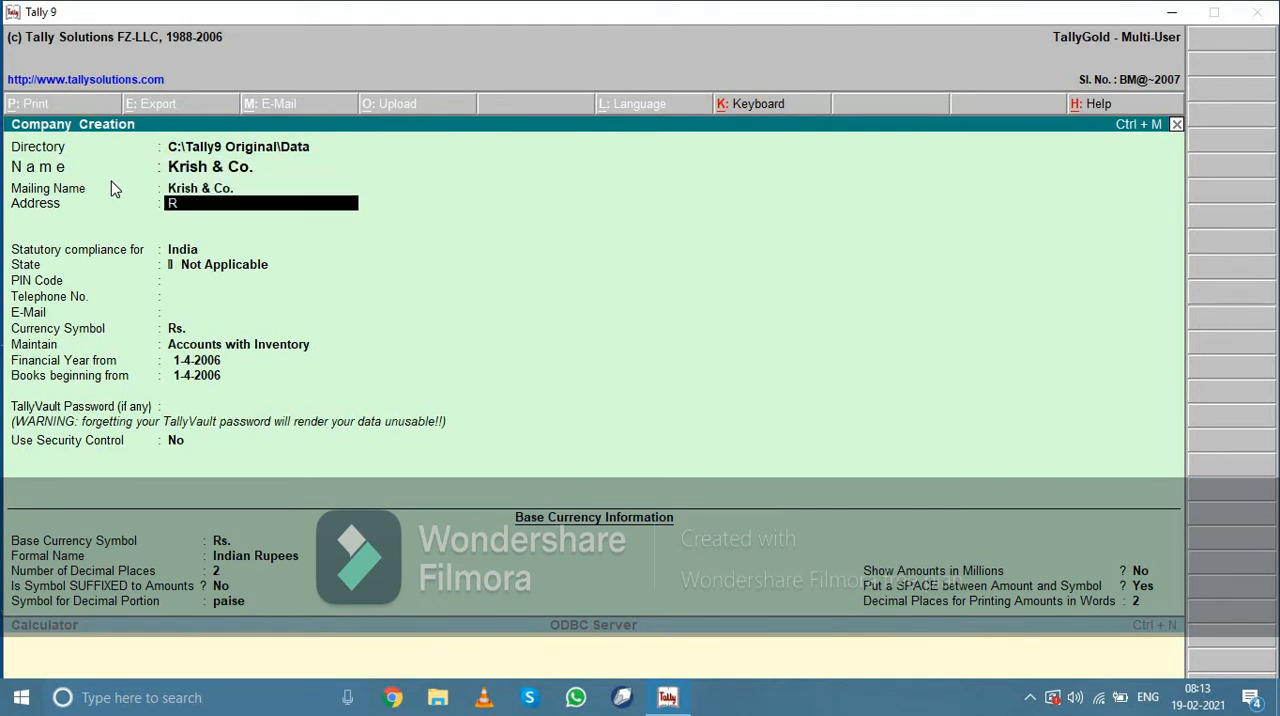
Enter the company's postal address on a single line and finish the address section
text(Sec :- 15 Rohini)
key(Return)
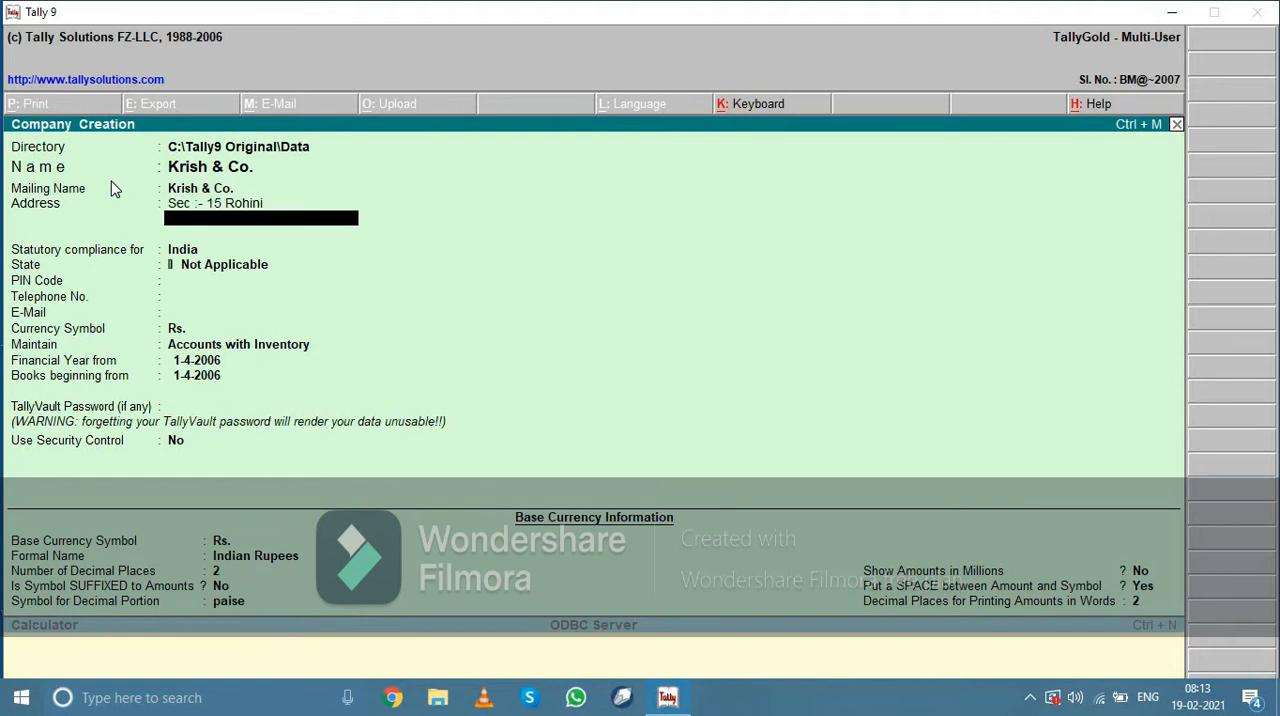
key(Return)
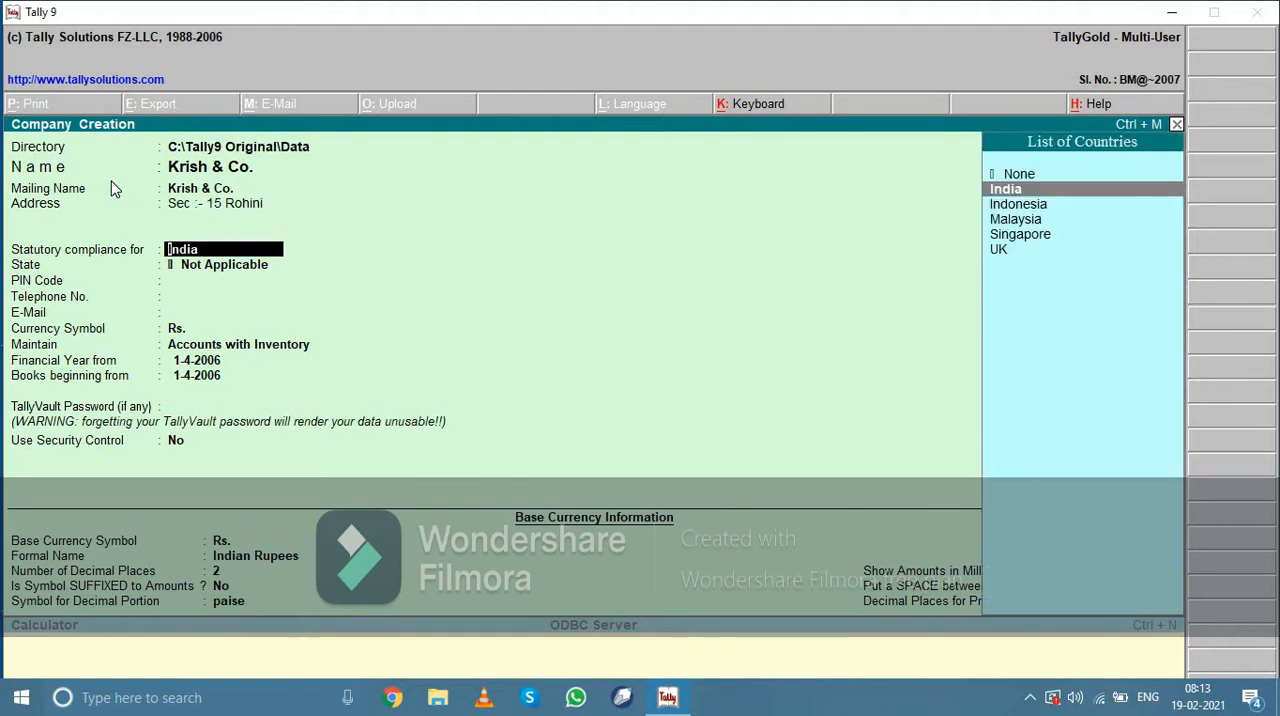
Keep India for statutory compliance, set the state to Delhi and enter the company's postal code
key(Return)
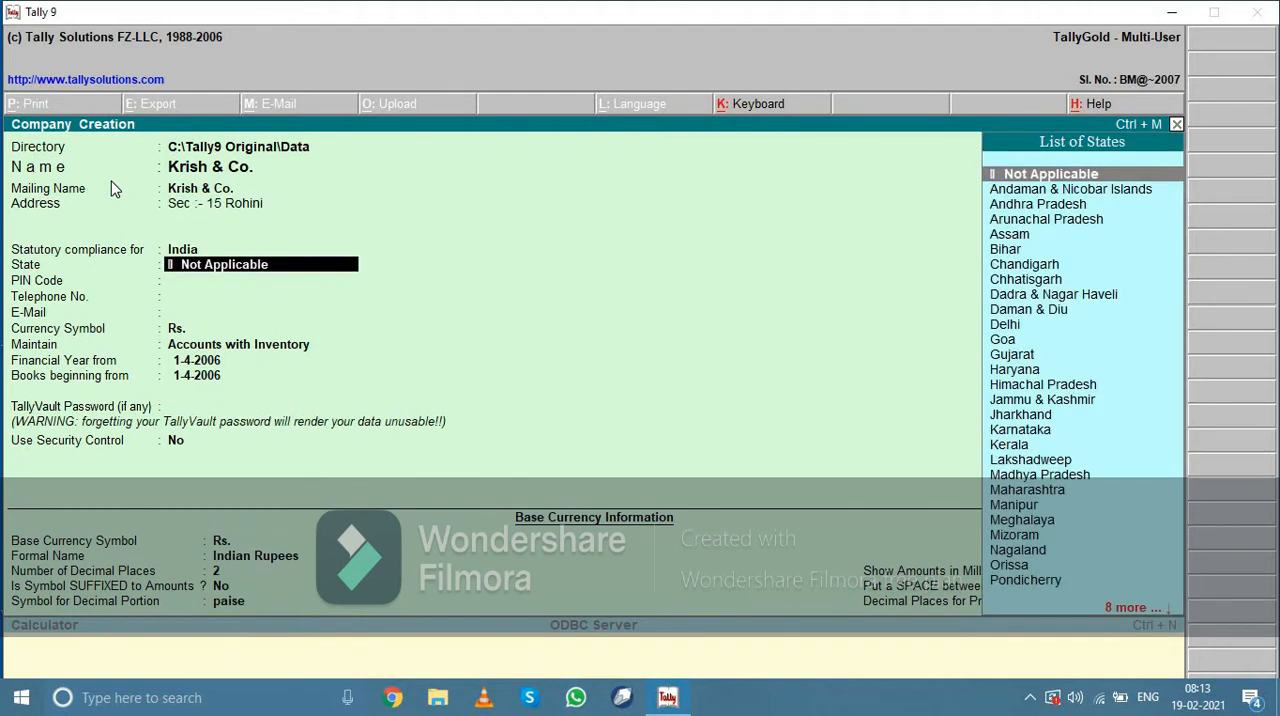
text(De)
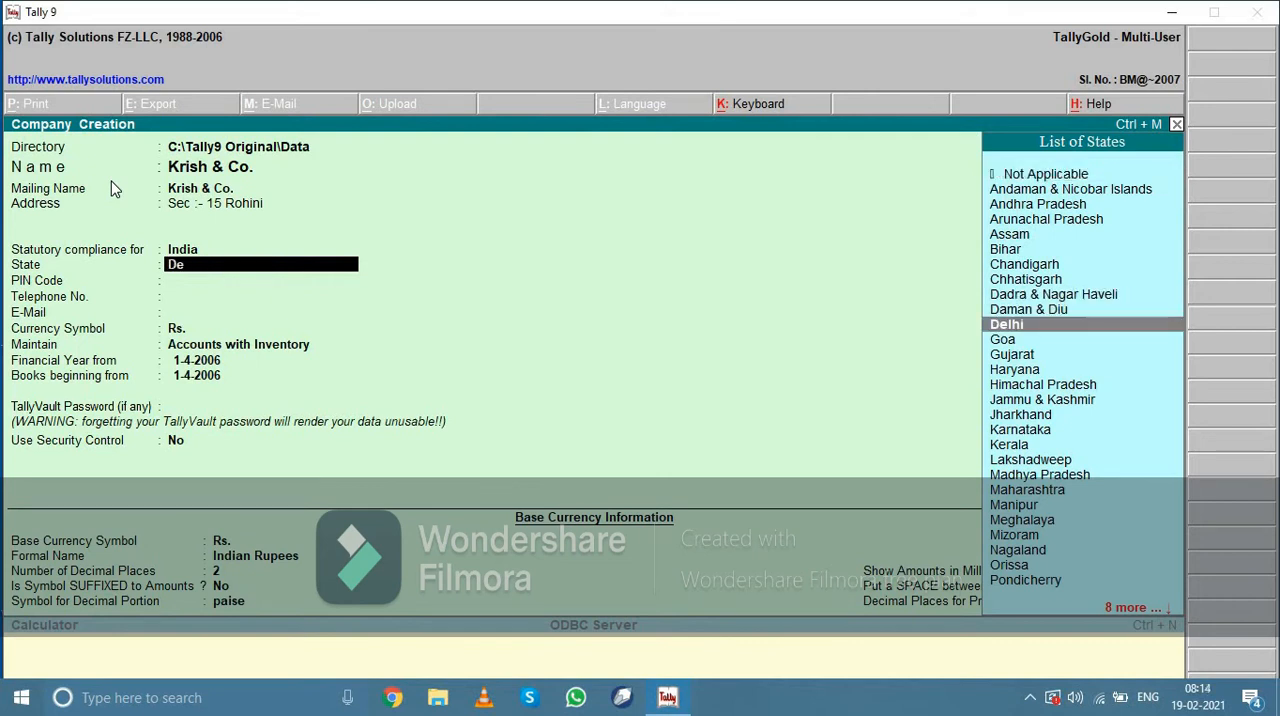
key(Return)
text(110)
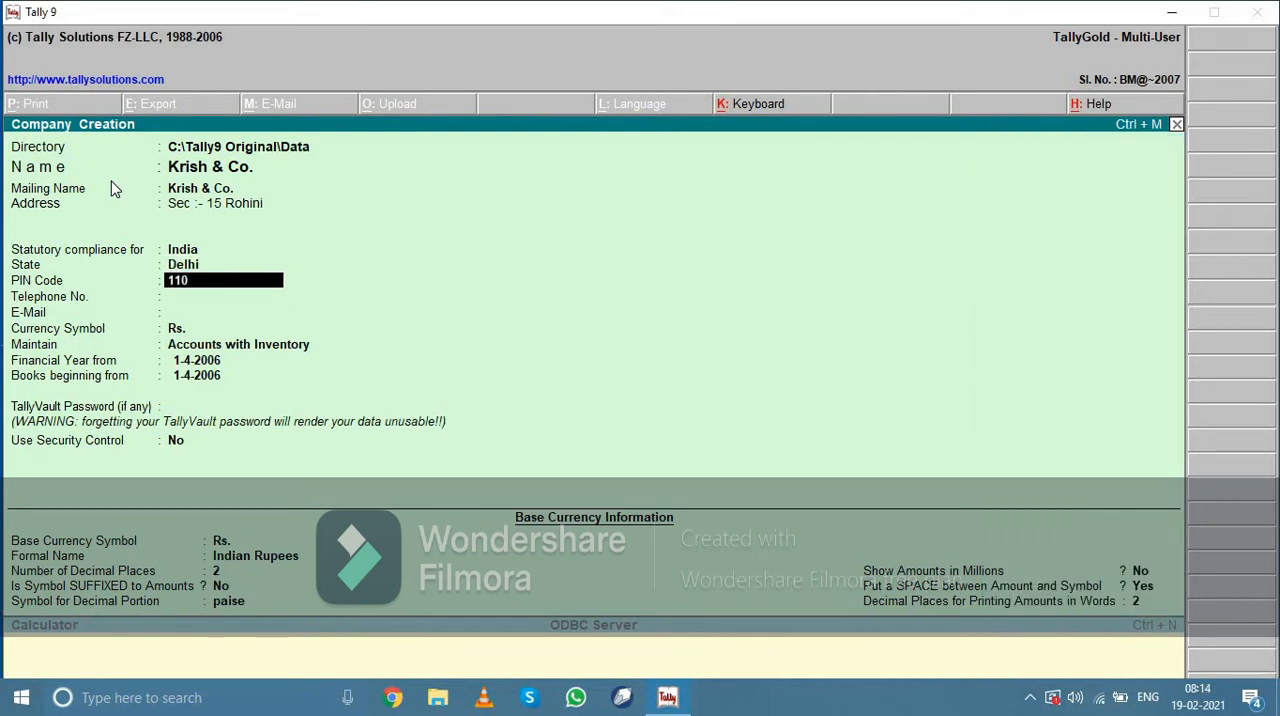
text(042)
key(Return)
Enter the company's telephone number and e-mail address
text(867)
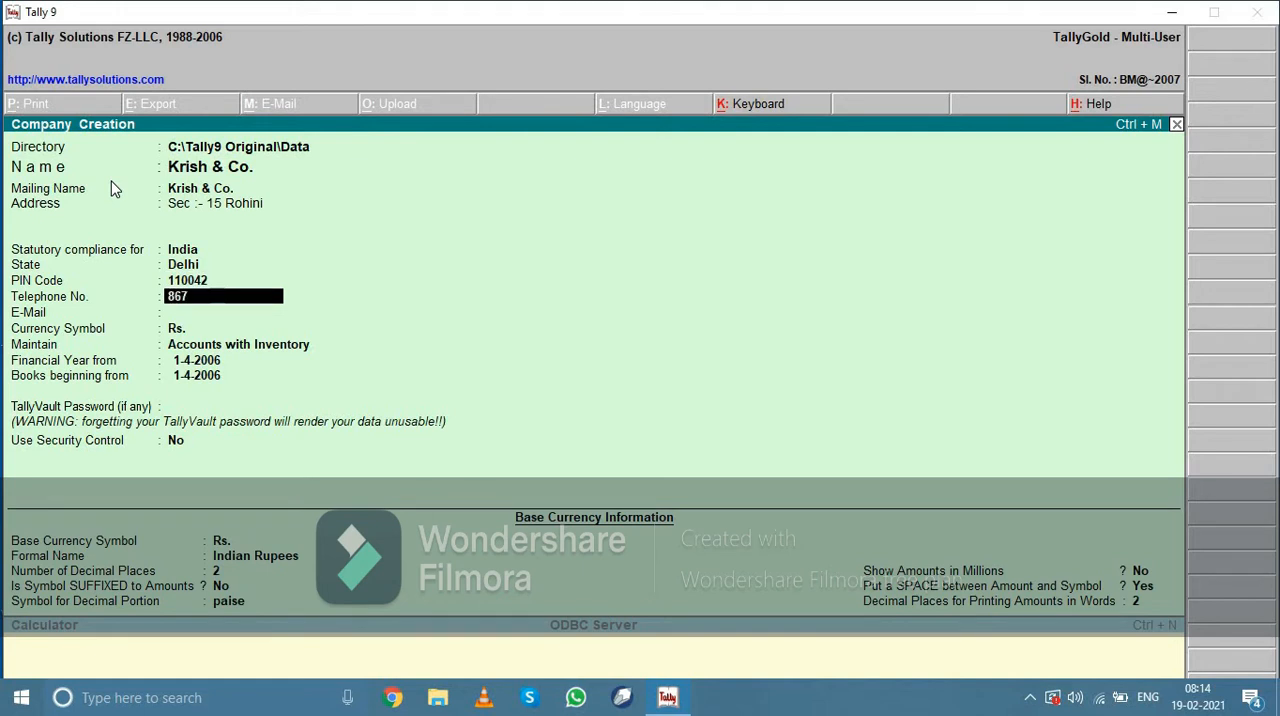
text(6566)
key(Return)
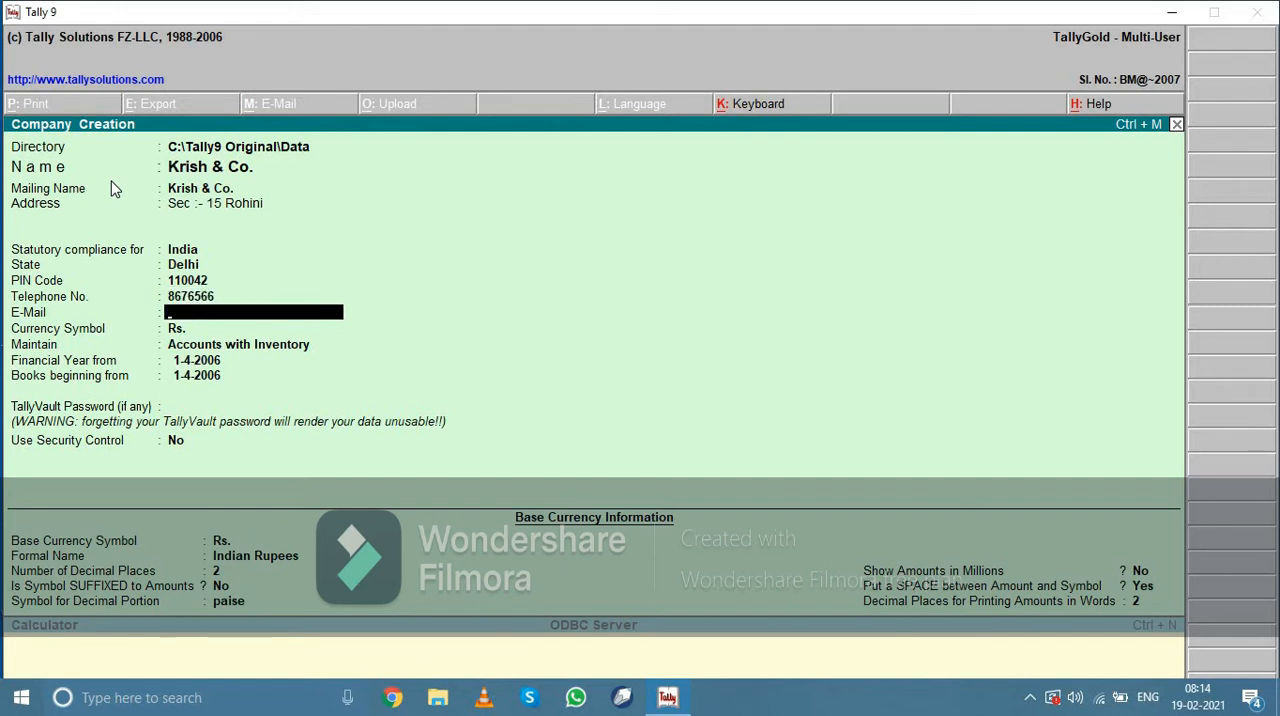
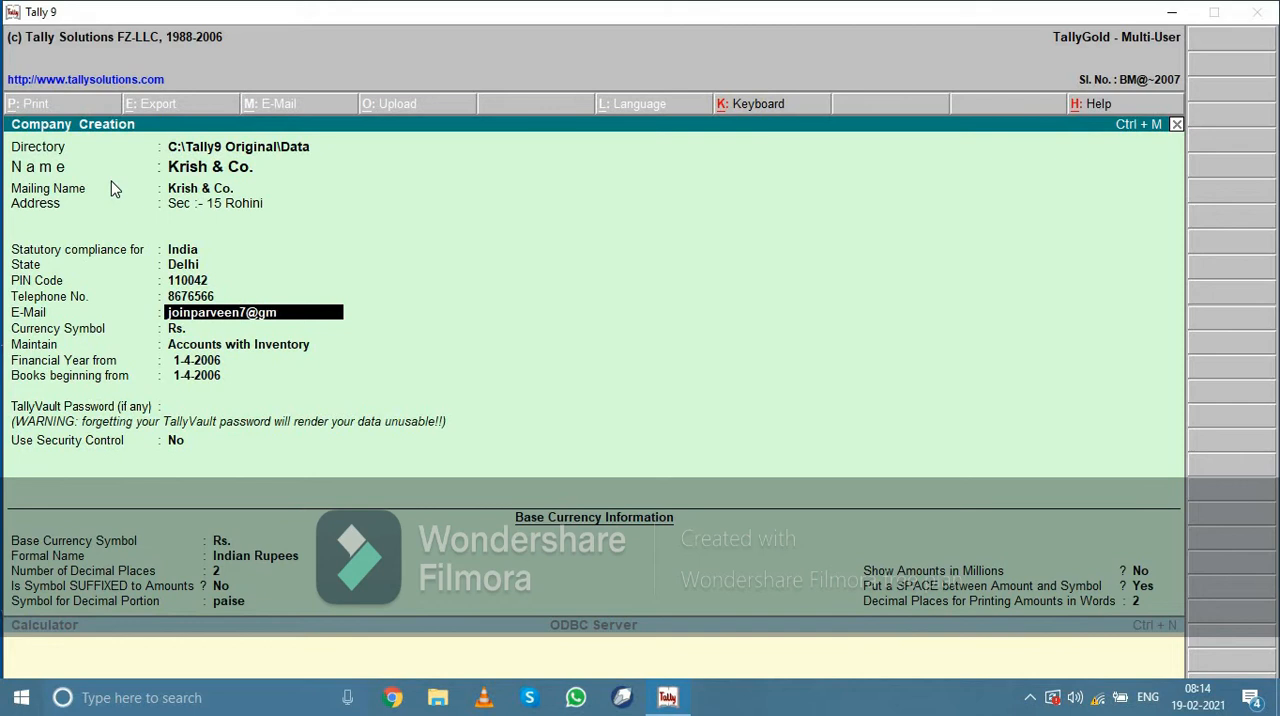
key(Return)
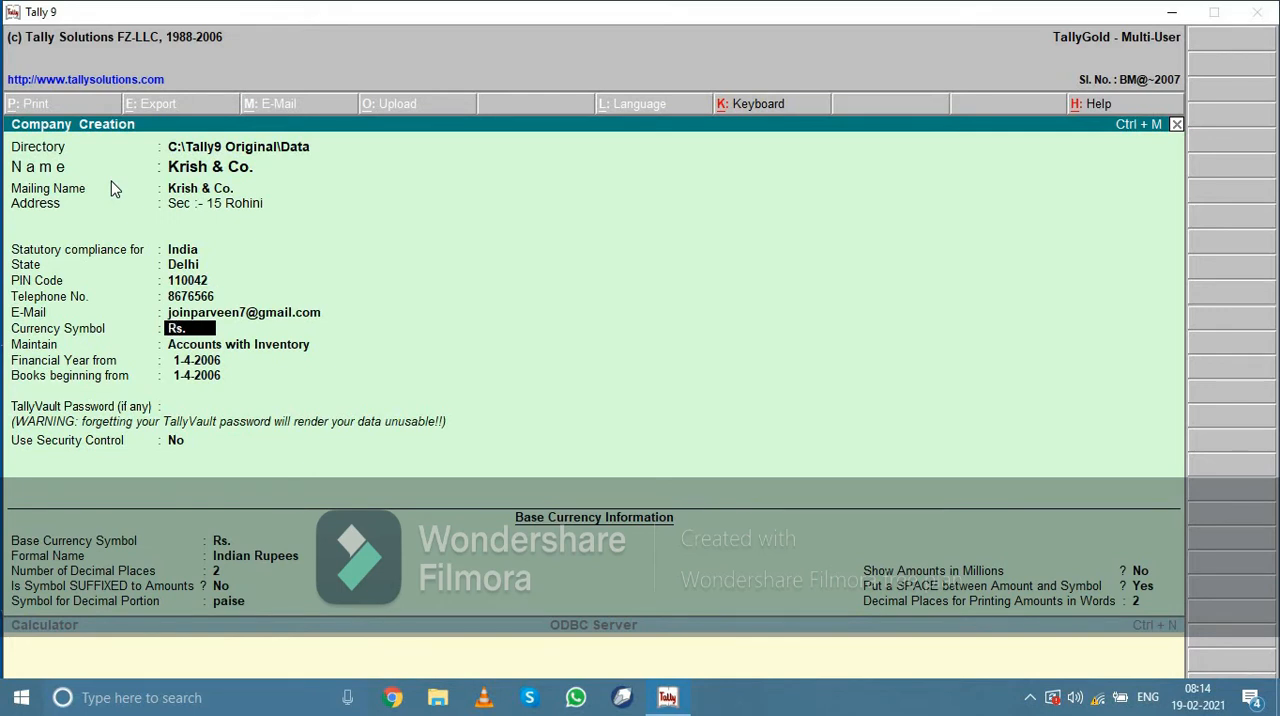
Keep Rs. as the currency symbol and maintain the company as Accounts with Inventory
key(Return)
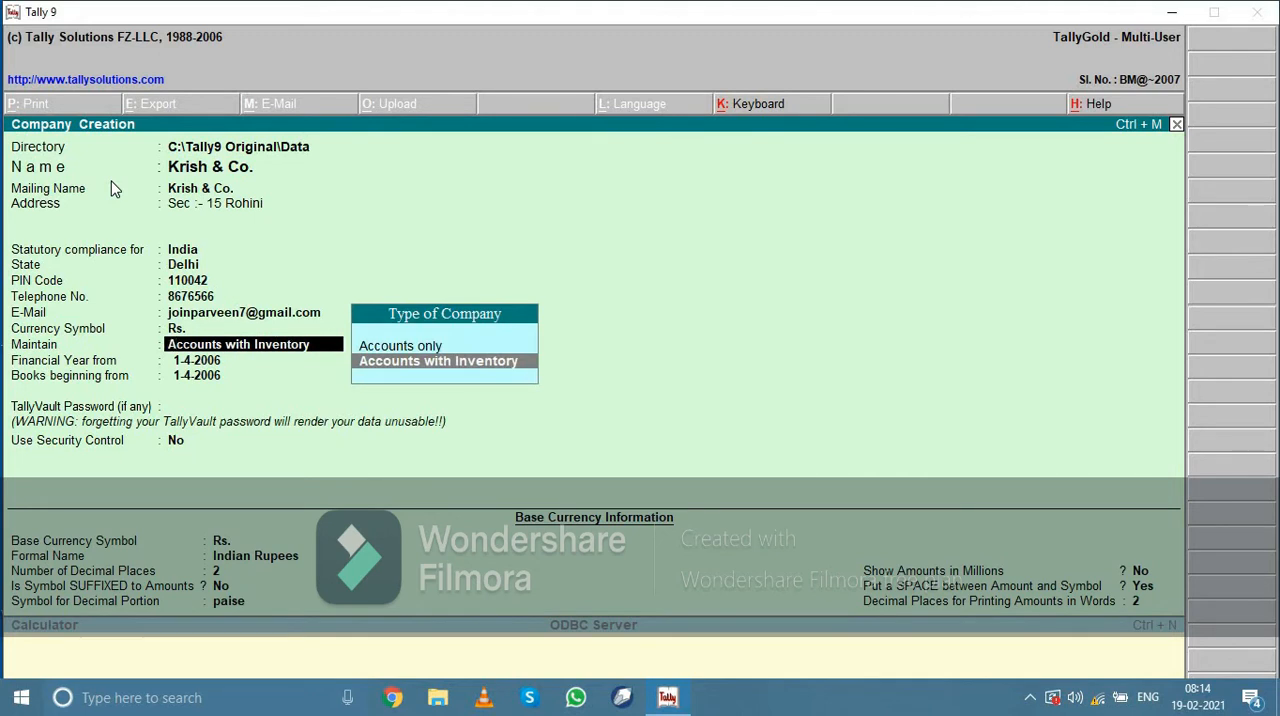
key(Up)
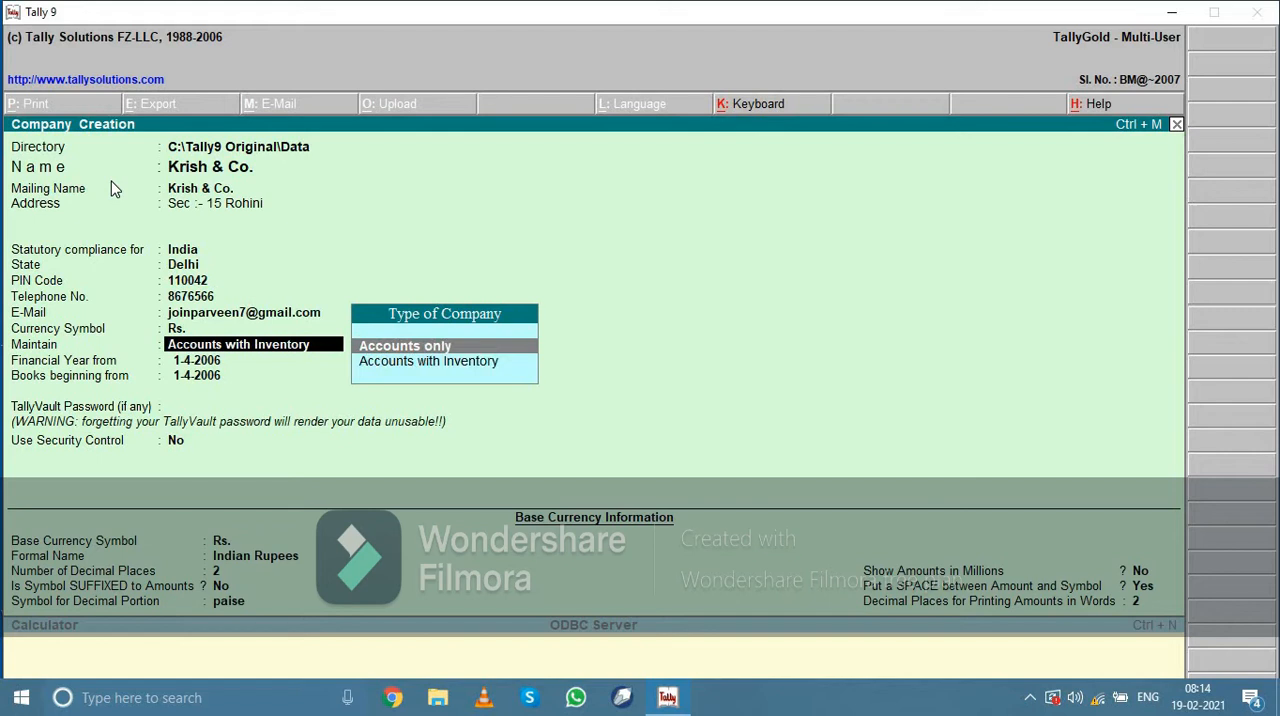
key(Down)
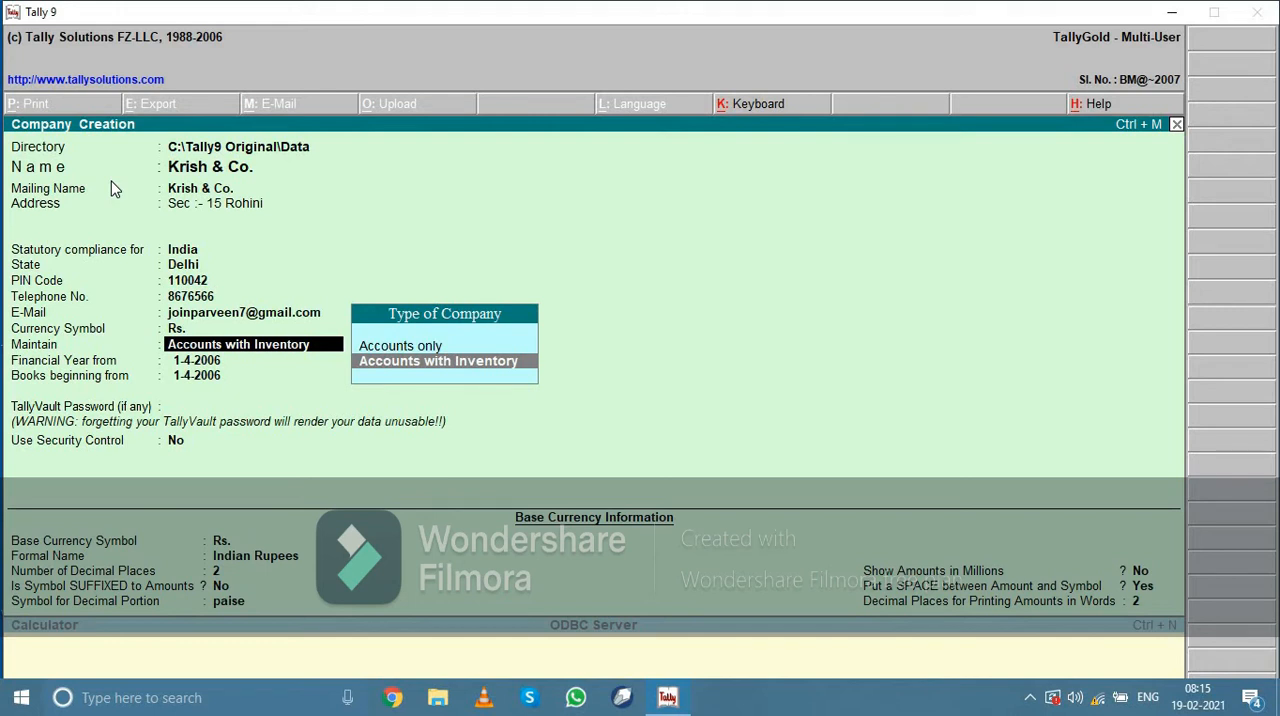
key(Return)
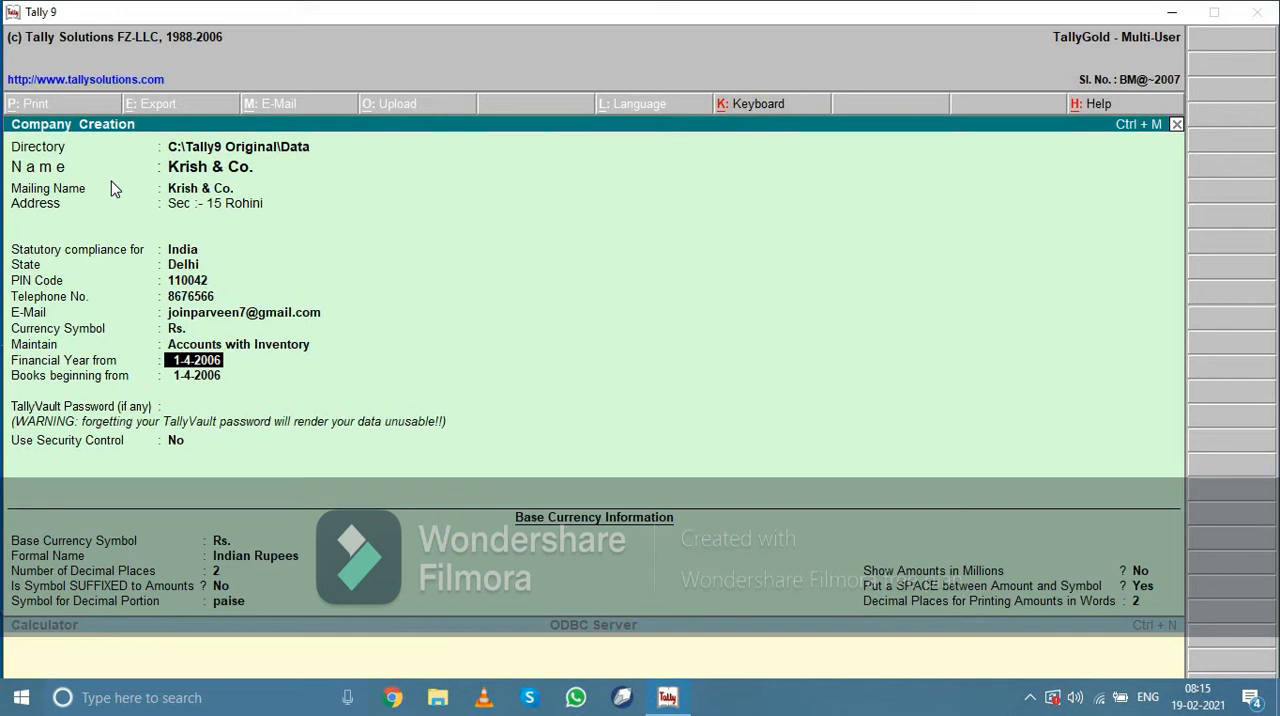
Start the financial year and books from 1-4-2020, leaving the TallyVault password blank and security control set to No
text(1-4-2020)
key(Return)
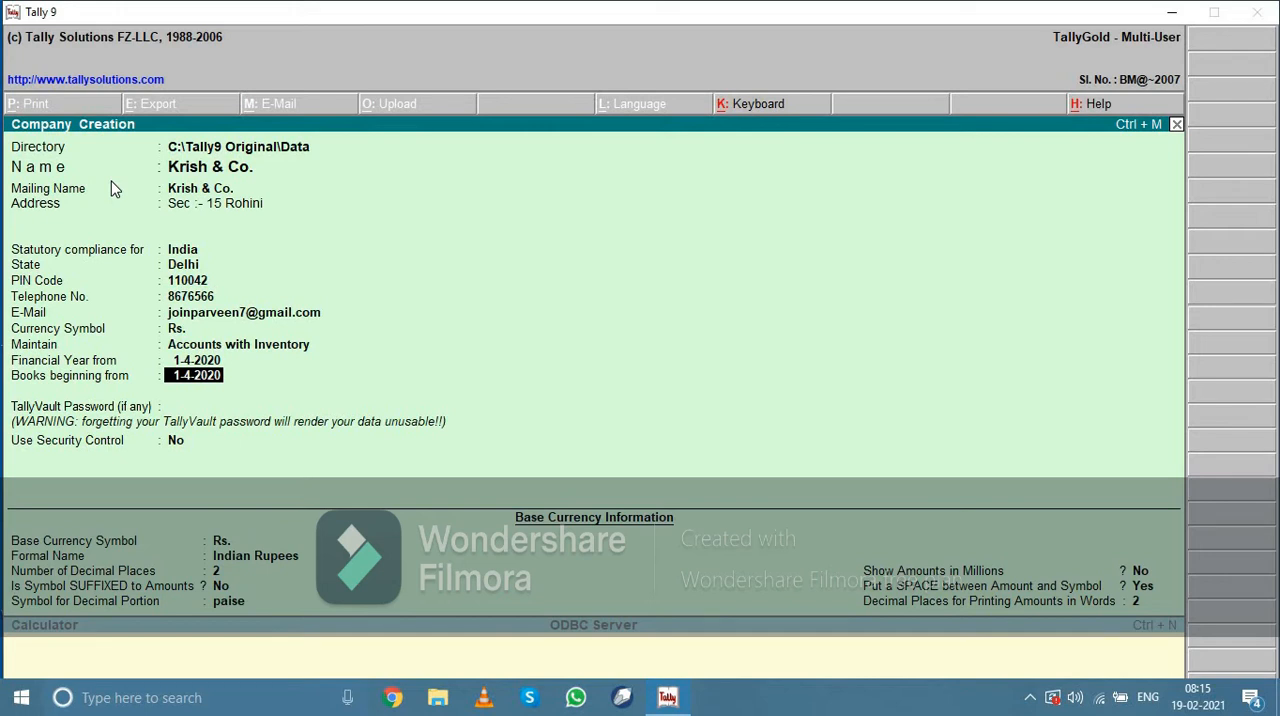
key(Return)
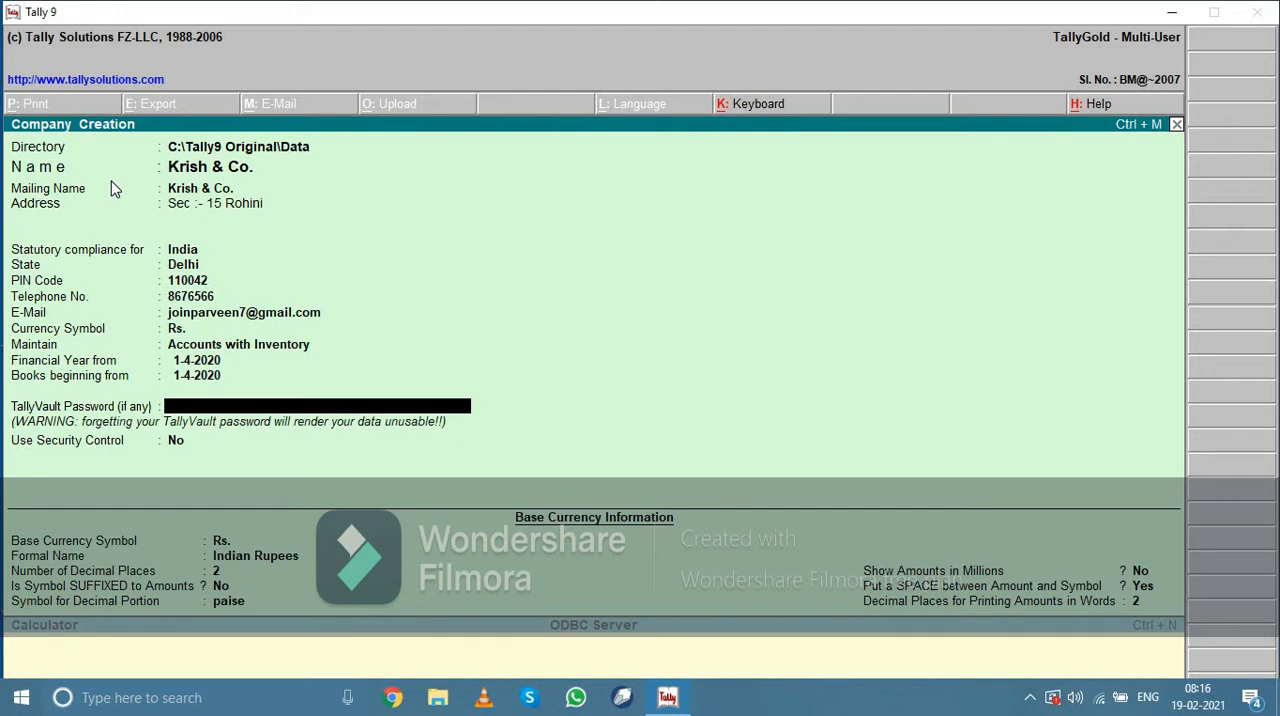
key(Return)
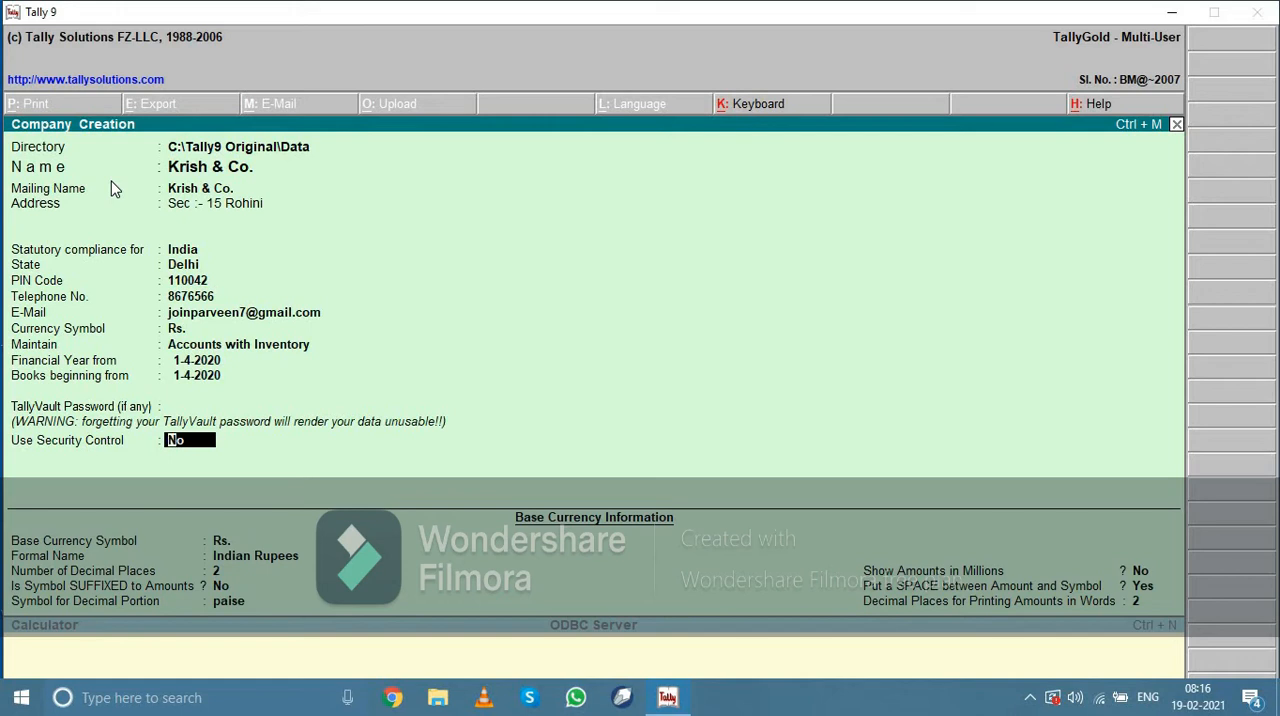
key(Return)
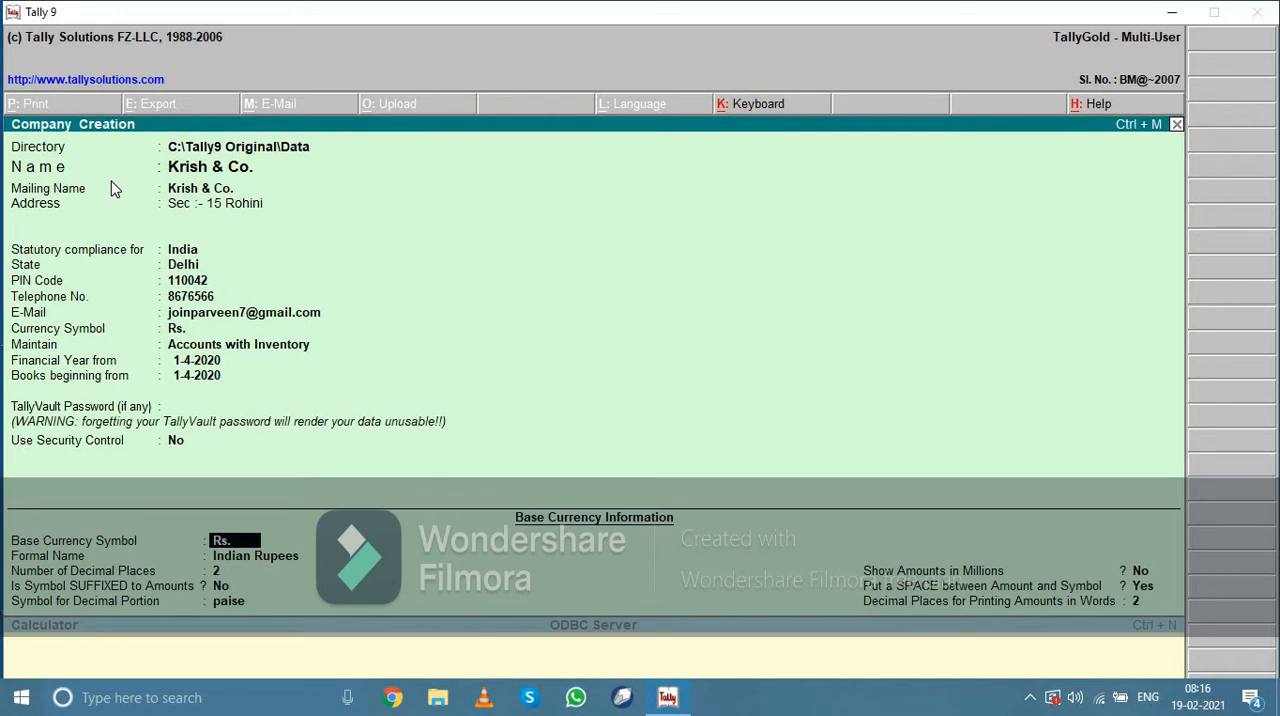
Accept the default base currency information for Indian Rupees with 2 decimal places and save the new company
key(Return)
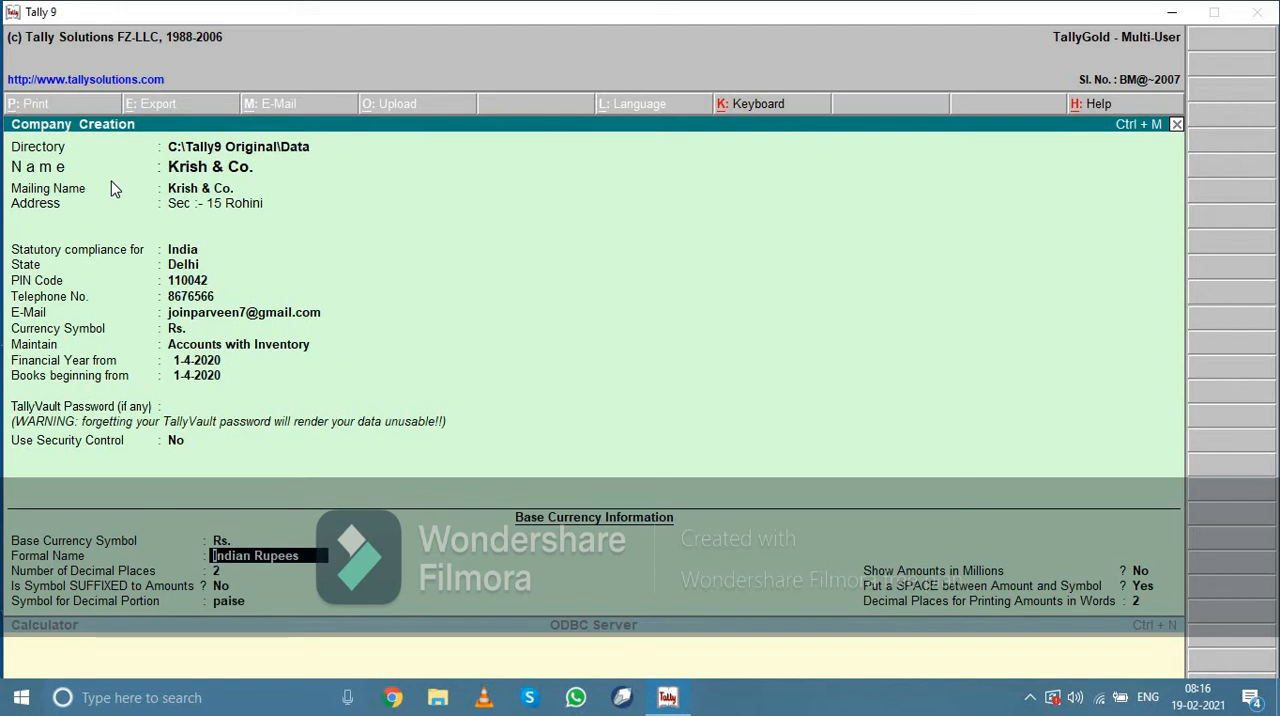
key(Return)
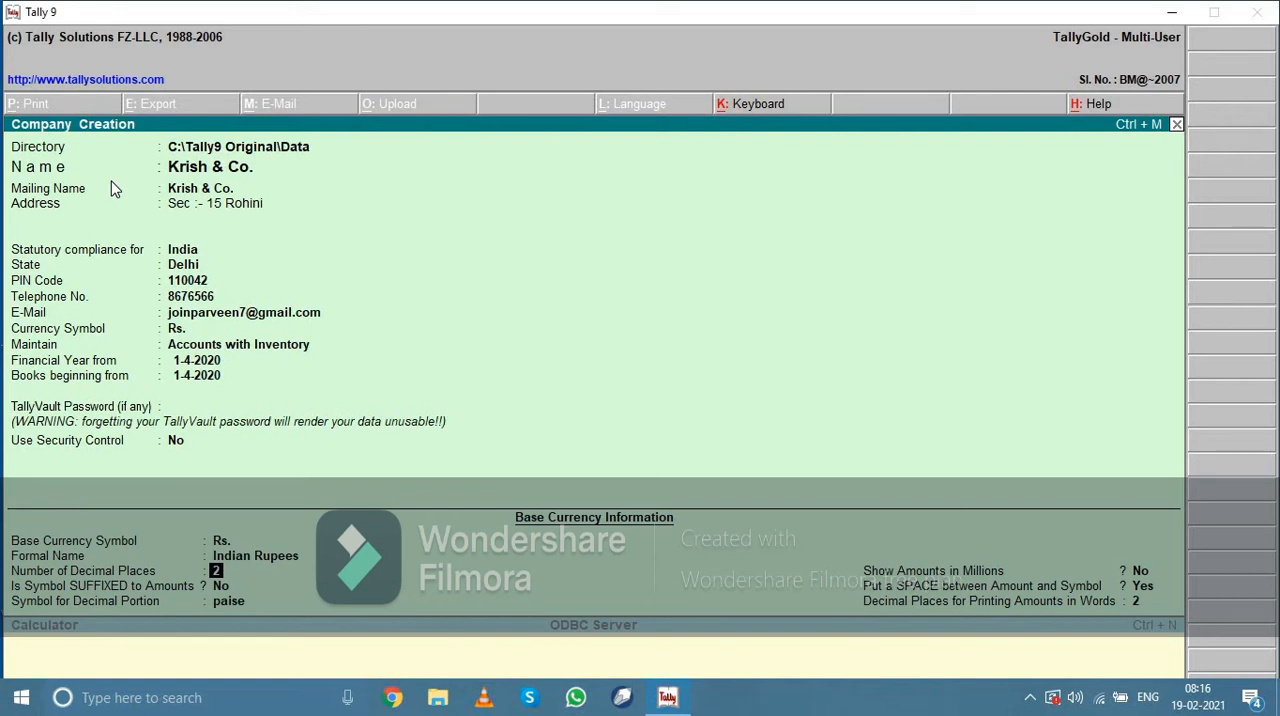
key(Return)
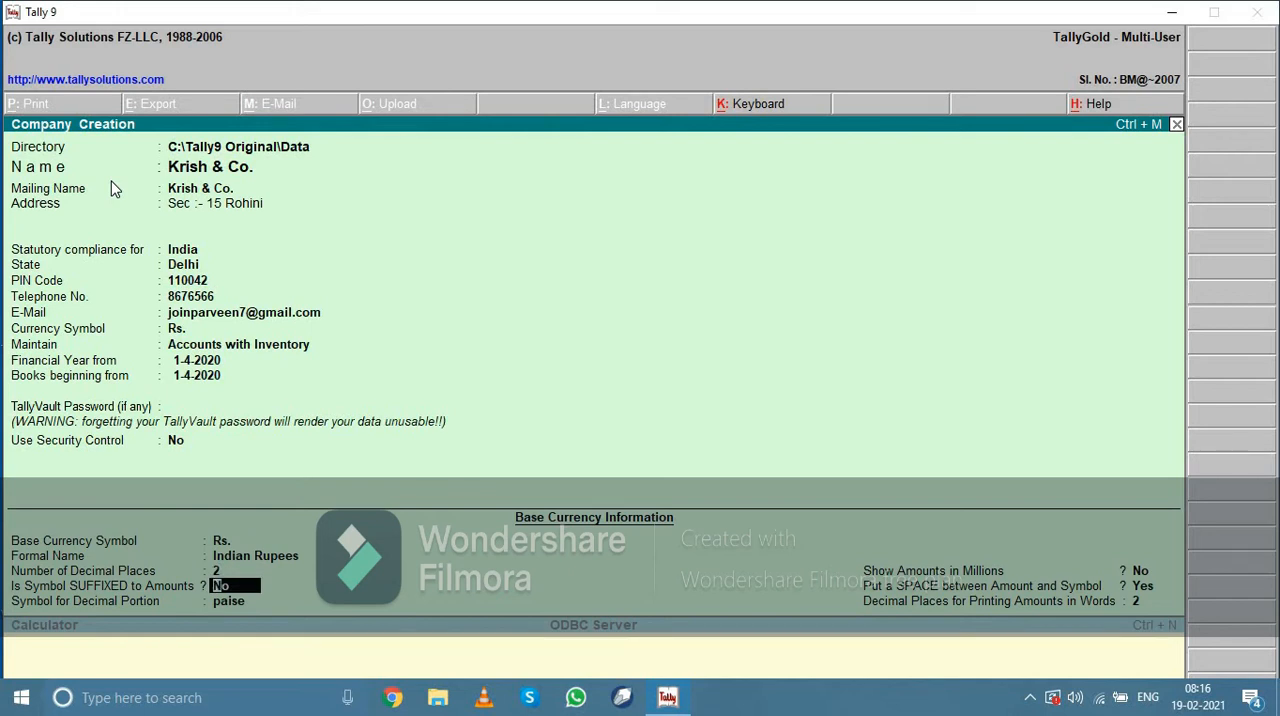
key(Return)
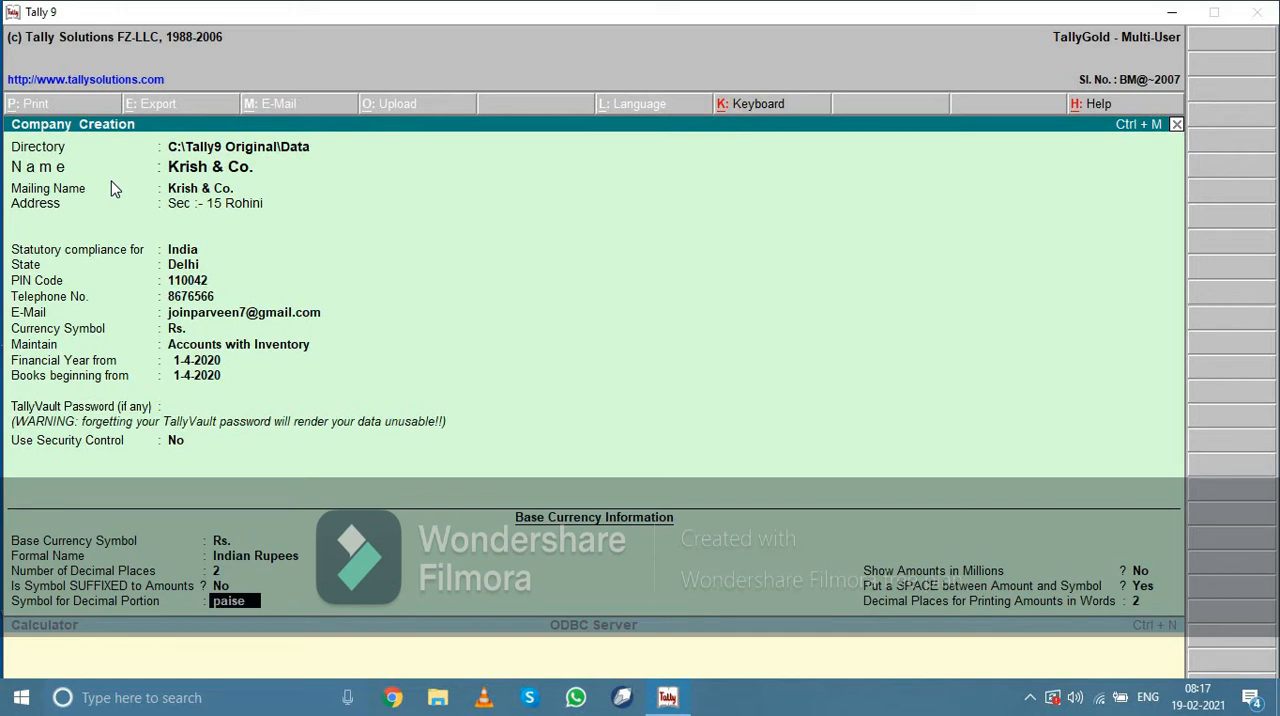
key(Return)
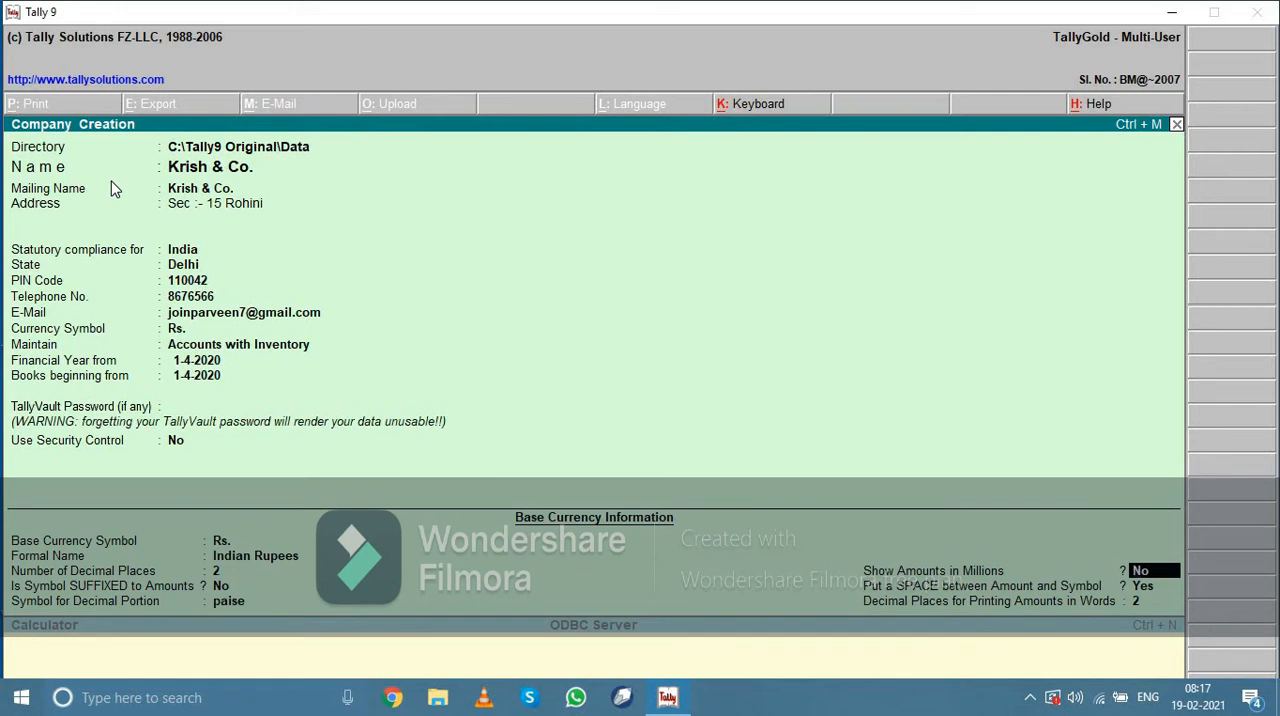
key(Return)
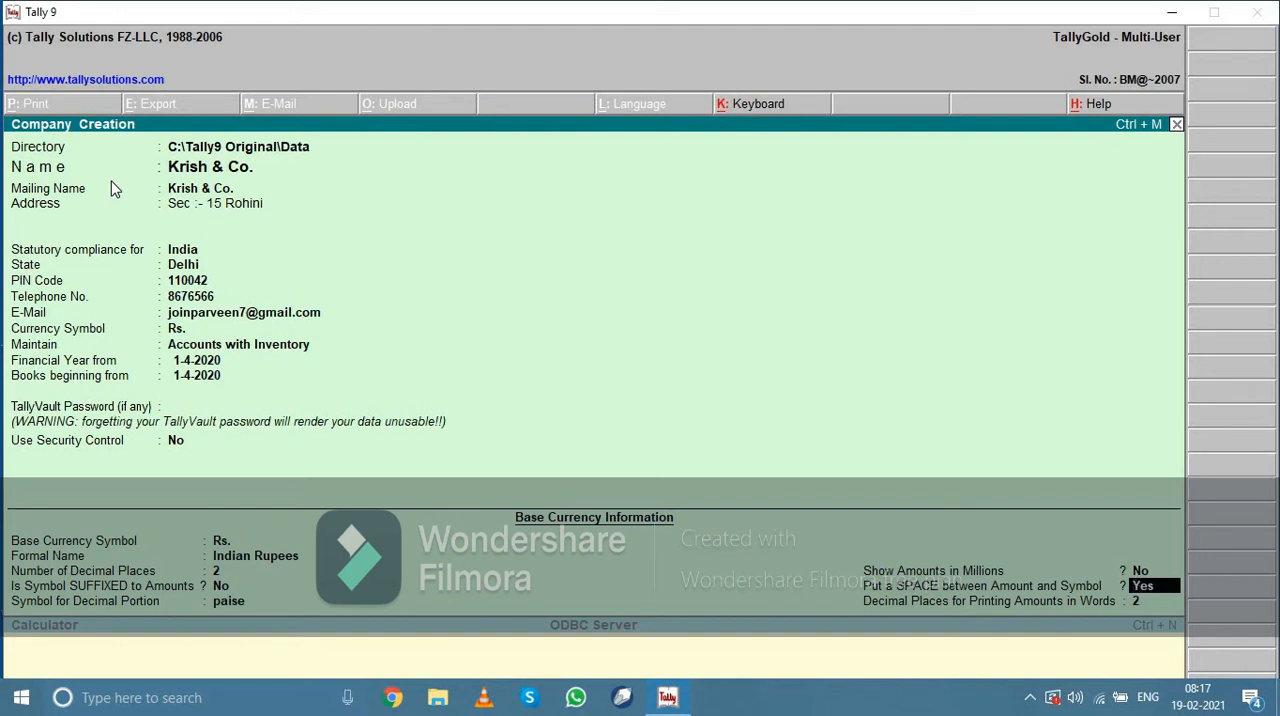
key(Return)
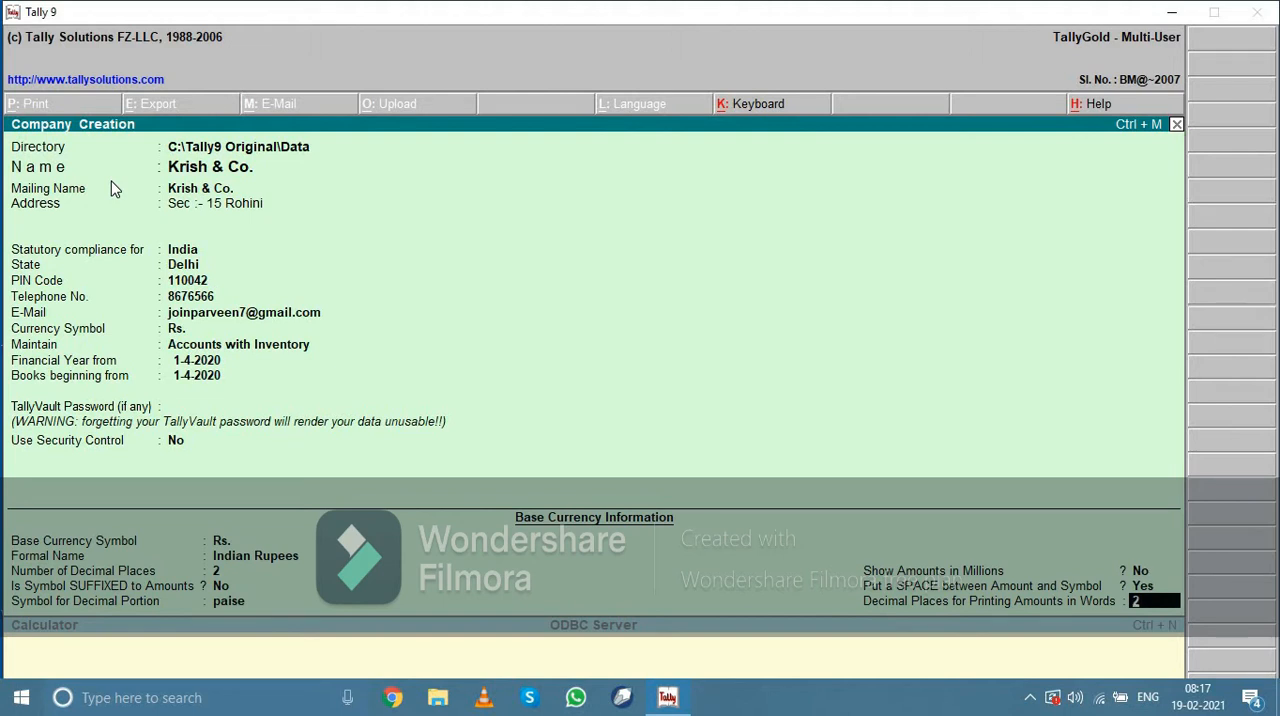
key(Return)
key(Return)
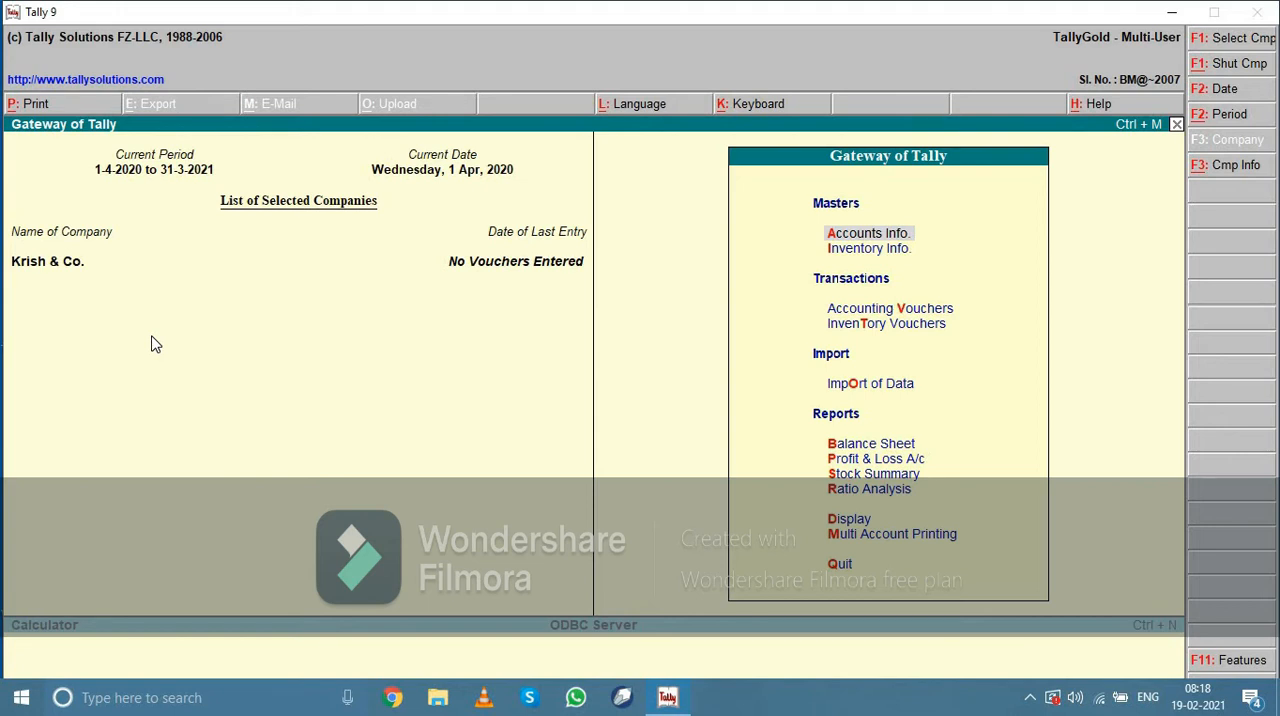
Shut Krish & Co. and load it again from the list of companies
key(alt+F1)
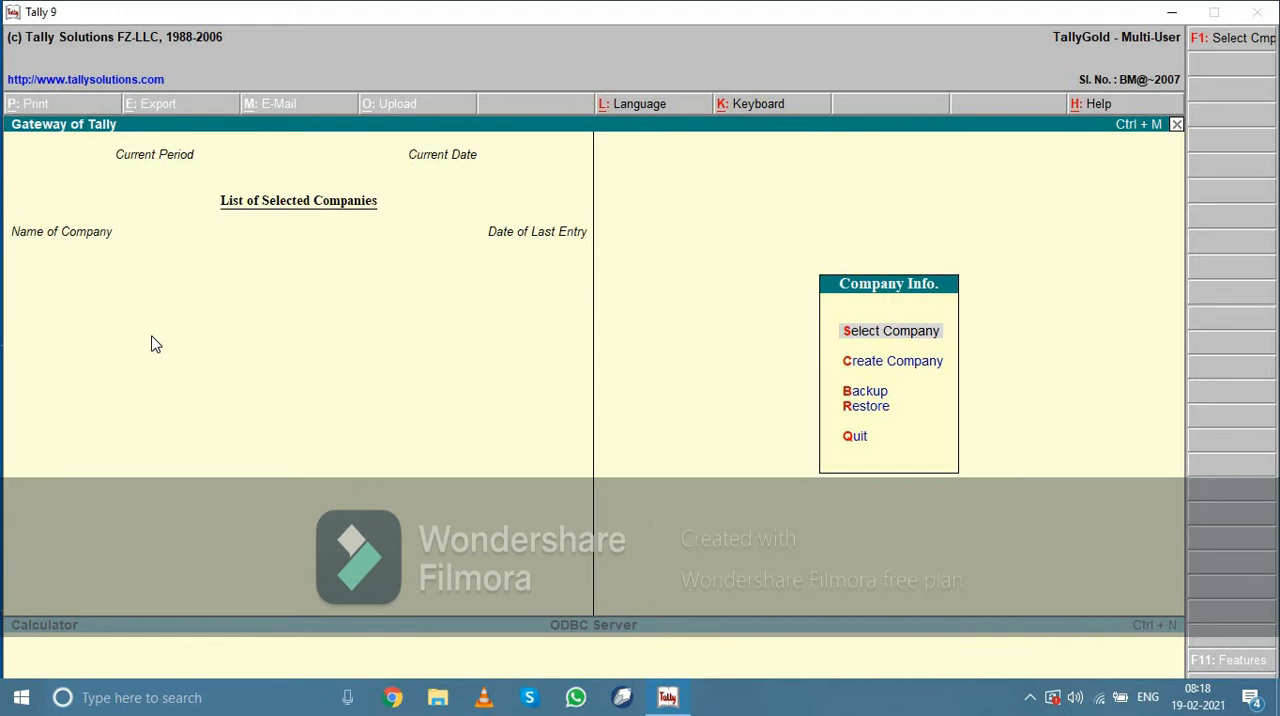
key(Return)
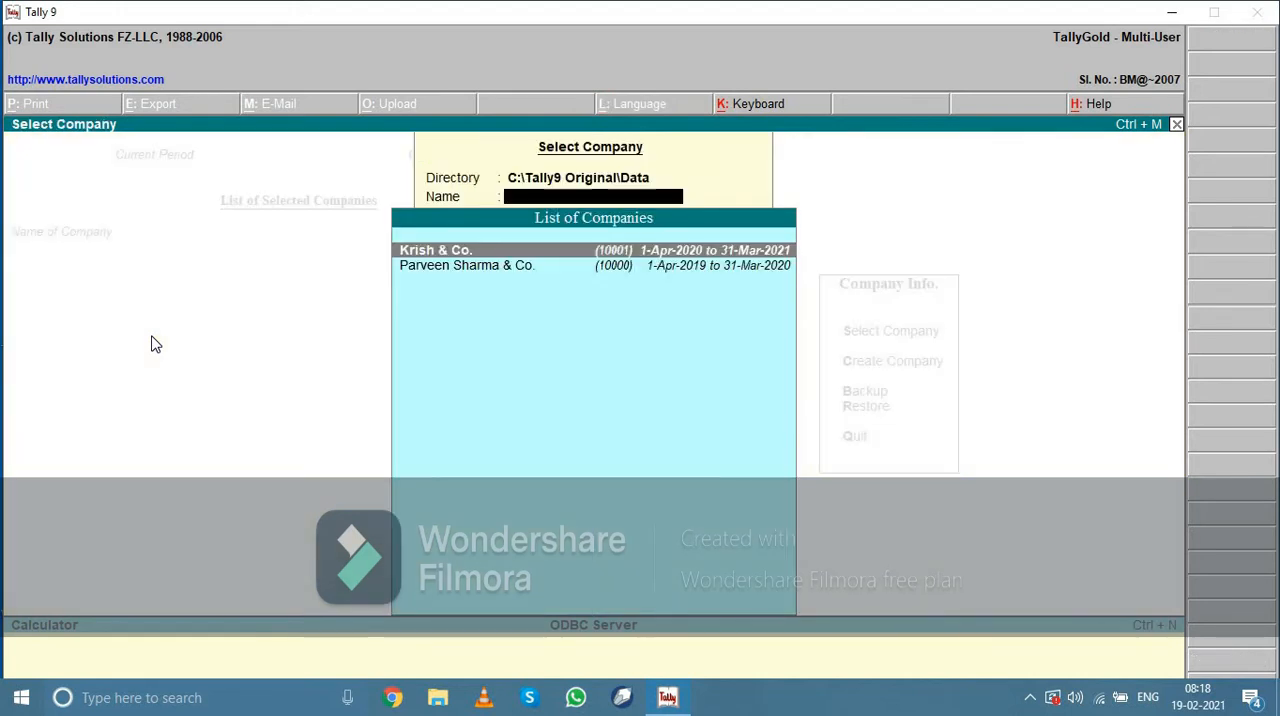
key(Down)
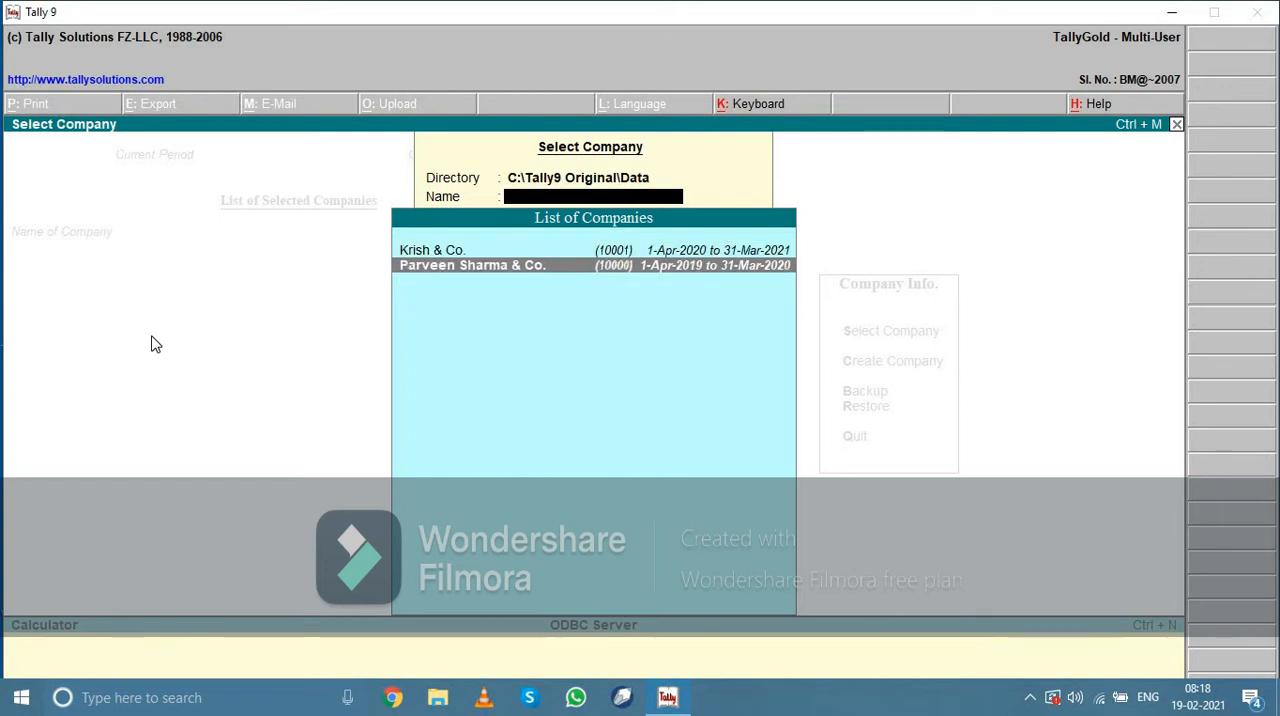
key(Up)
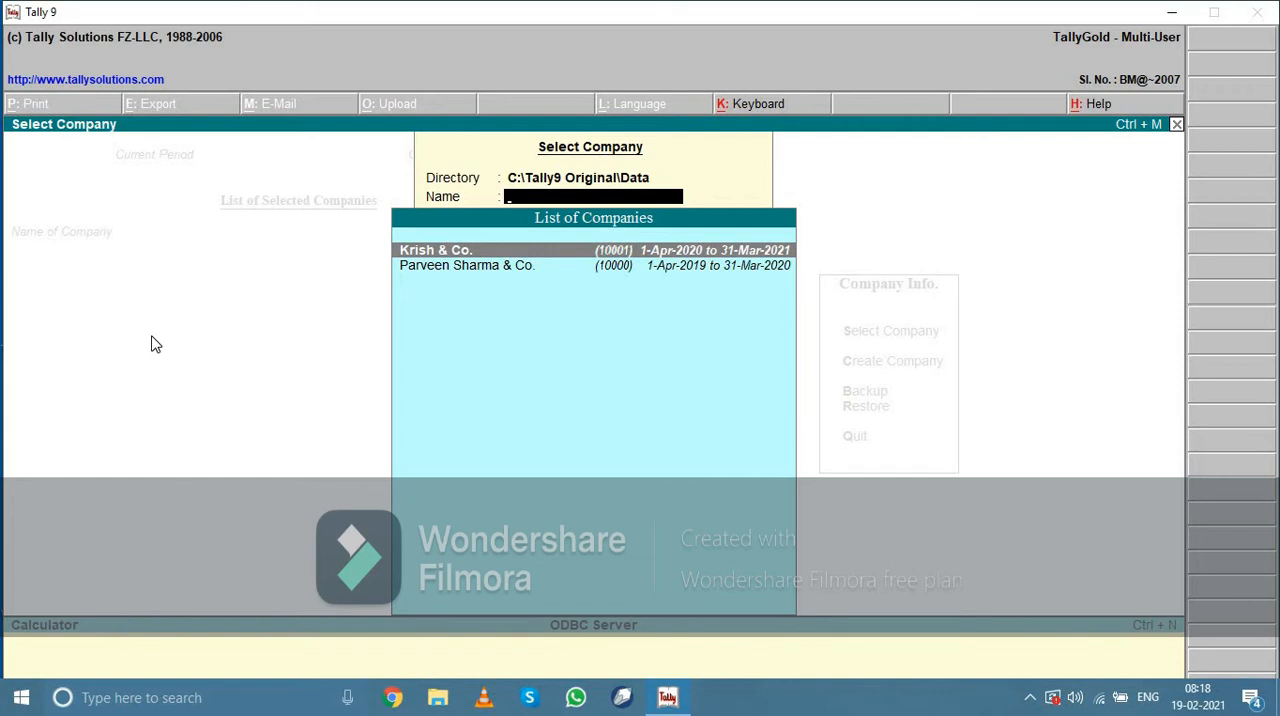
key(Return)
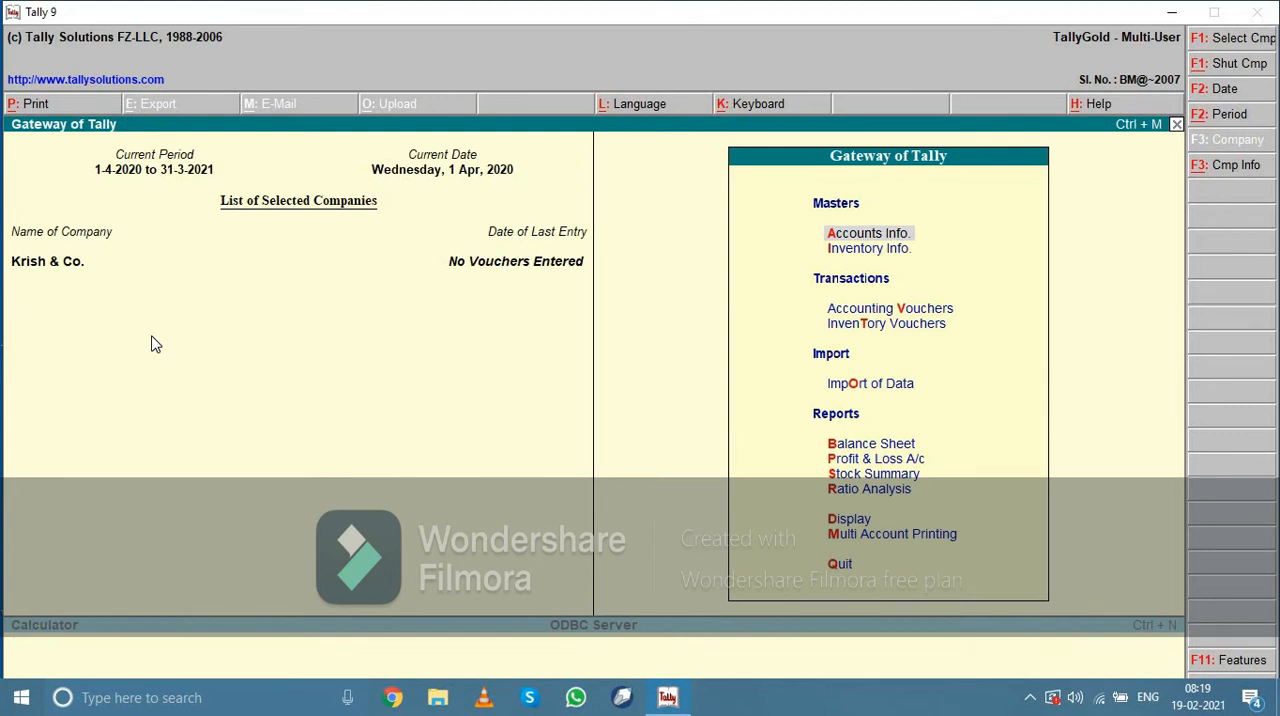
Shut Krish & Co. a second time and reselect it through Select Company
key(alt+F1)
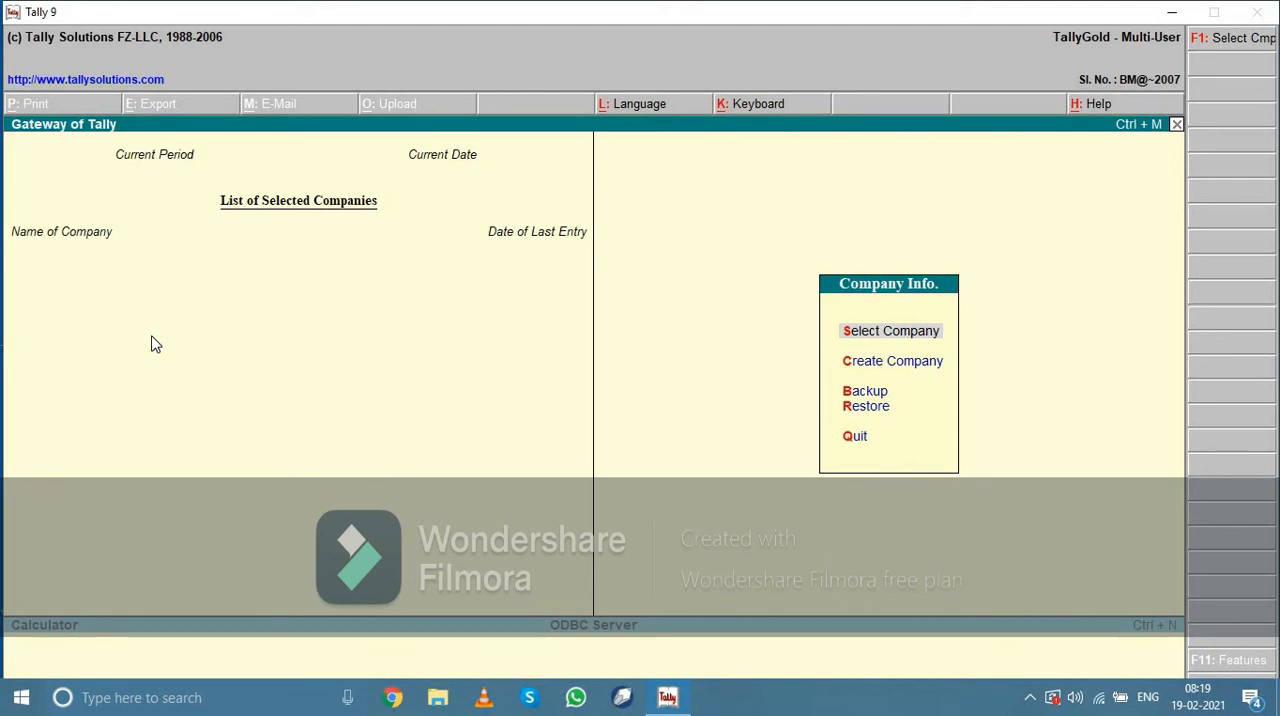
key(Down)
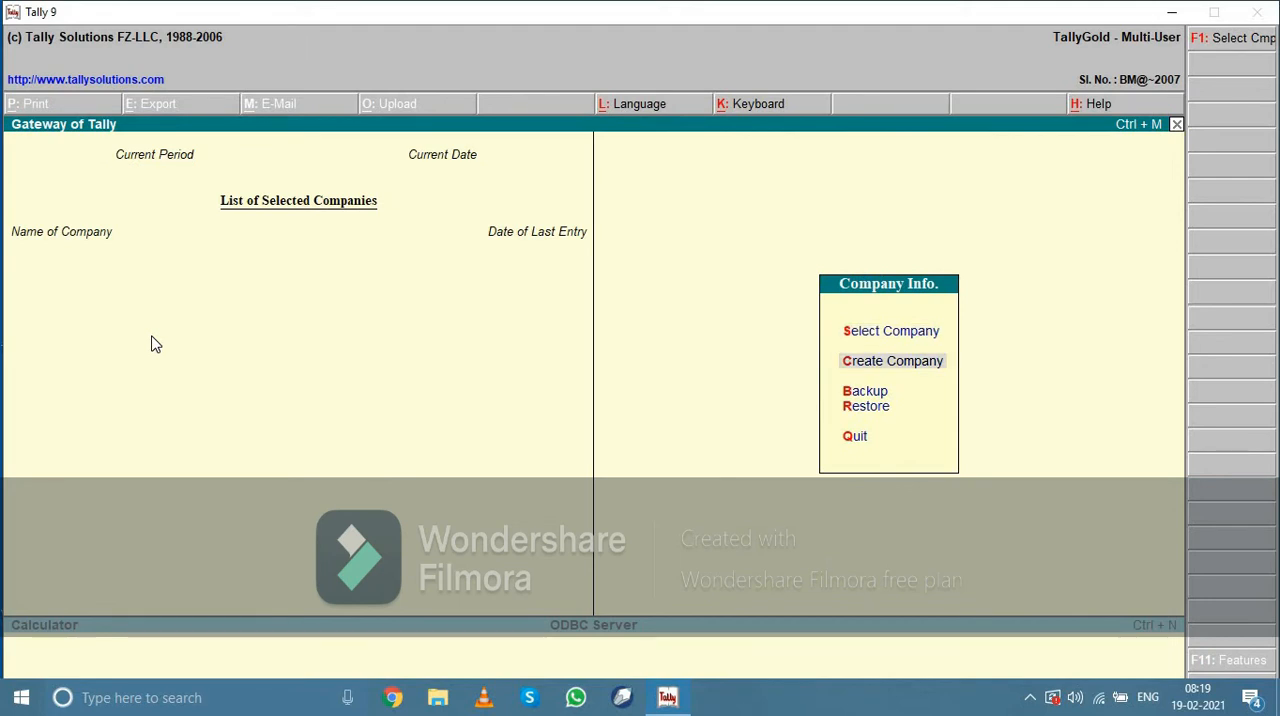
key(Up)
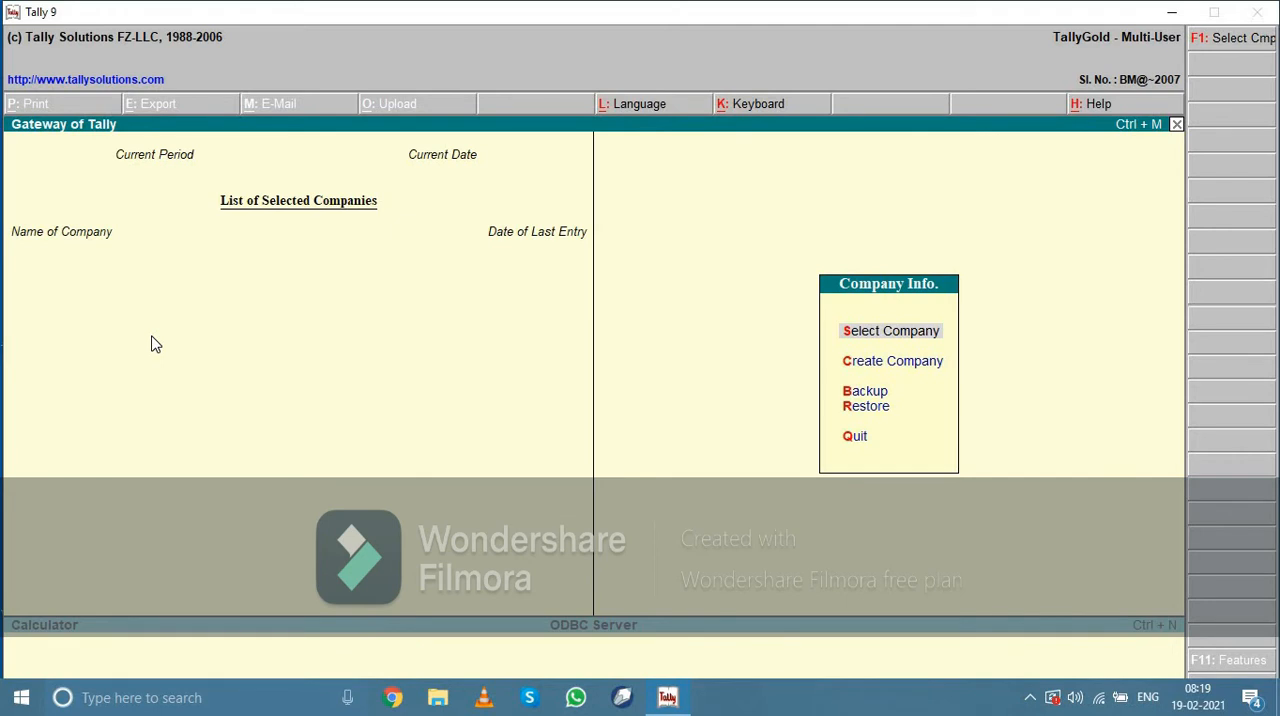
key(Return)
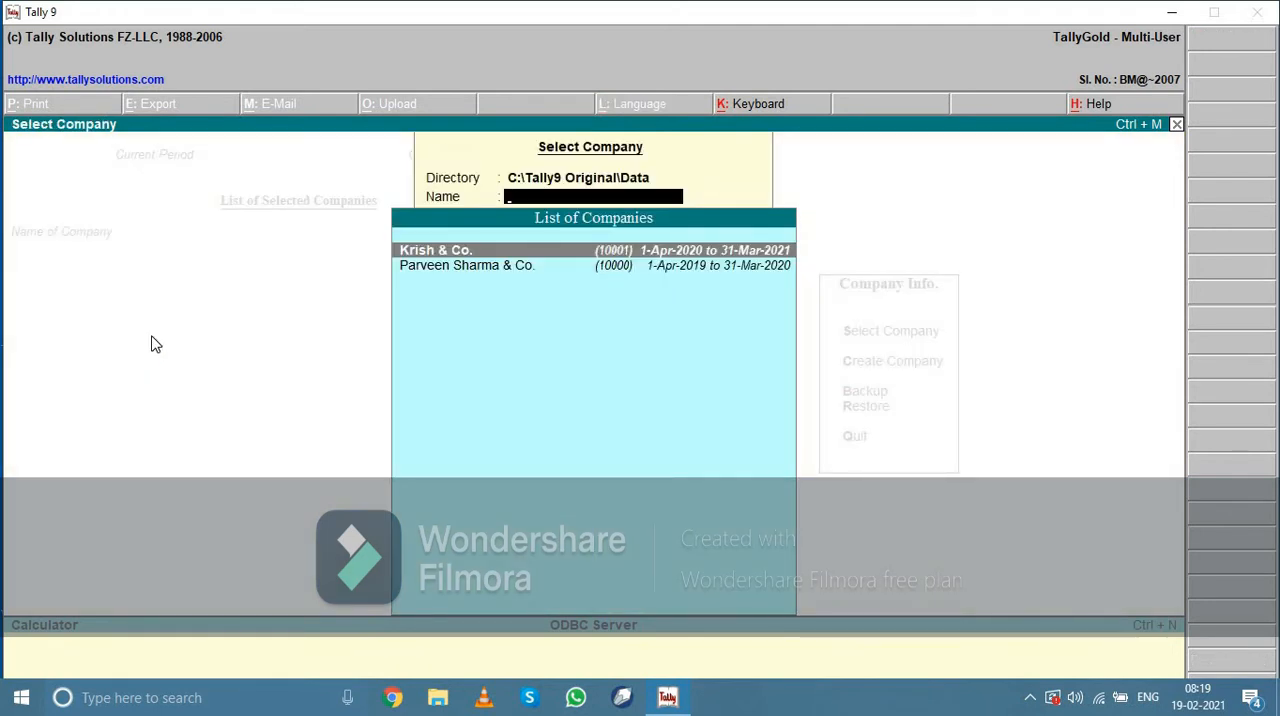
key(Return)
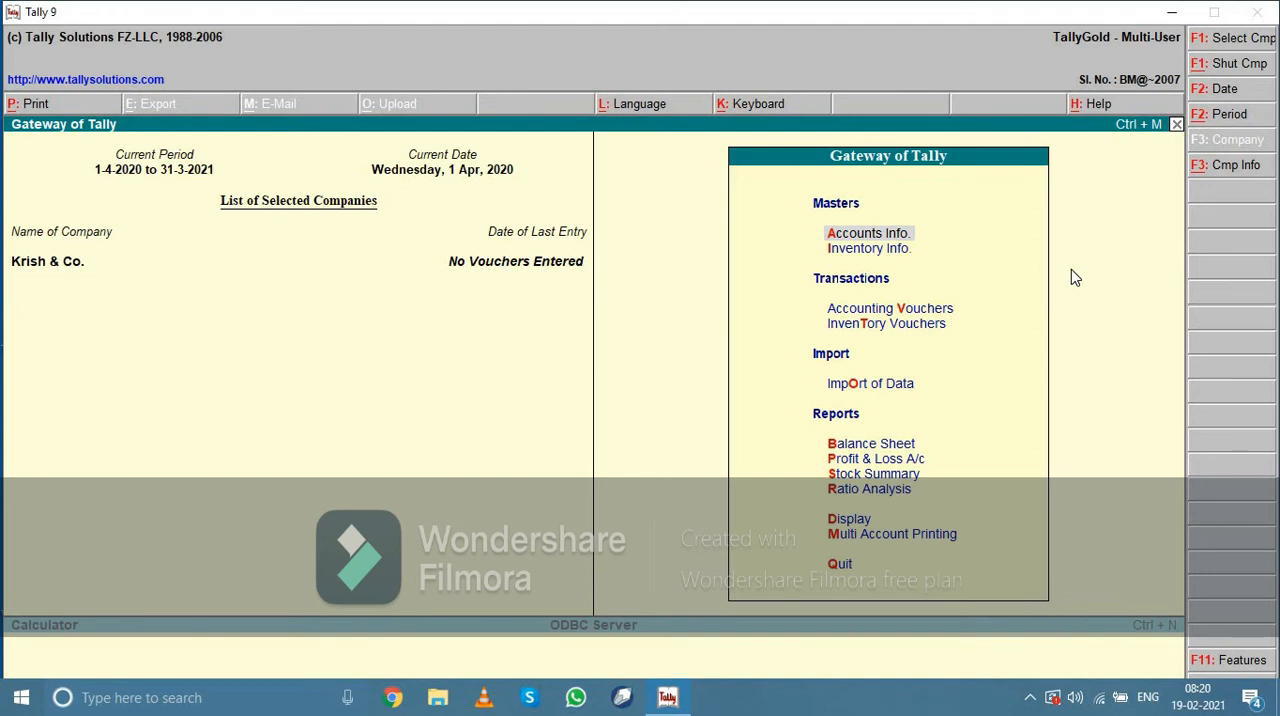
Open Krish & Co. for alteration from the company information options
key(alt+F3)
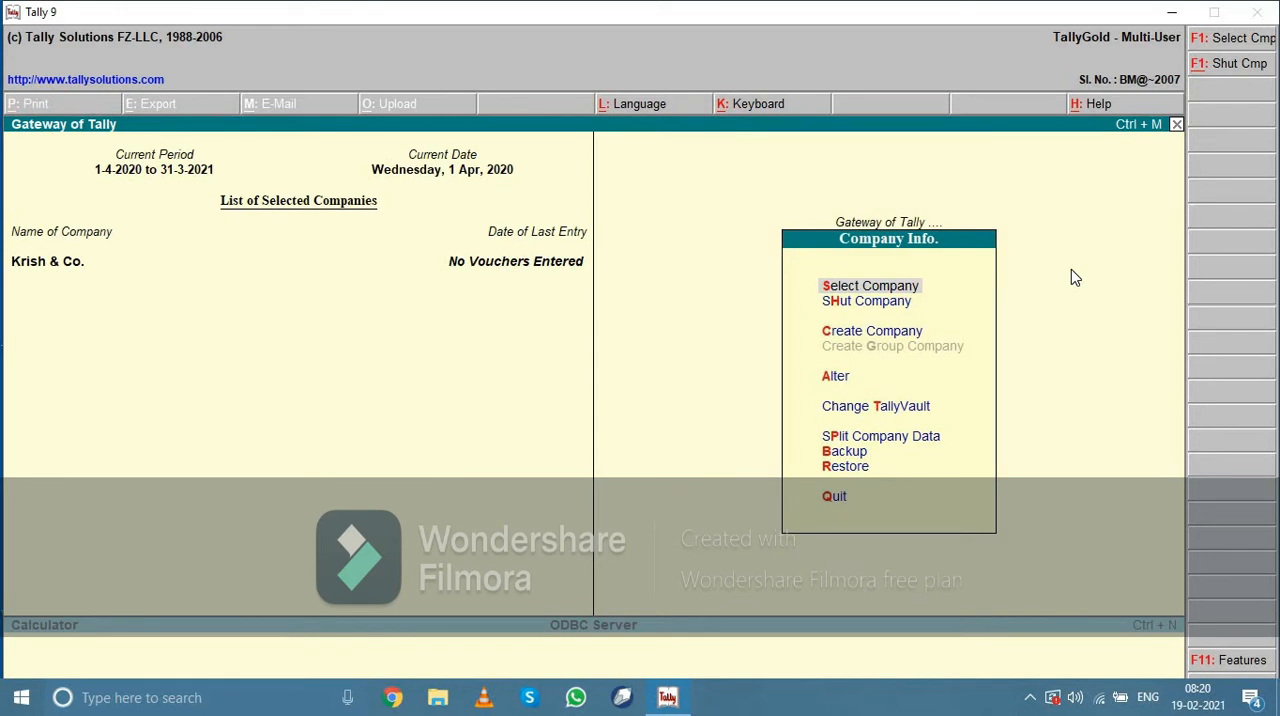
key(Down)
key(Down)
key(Down)
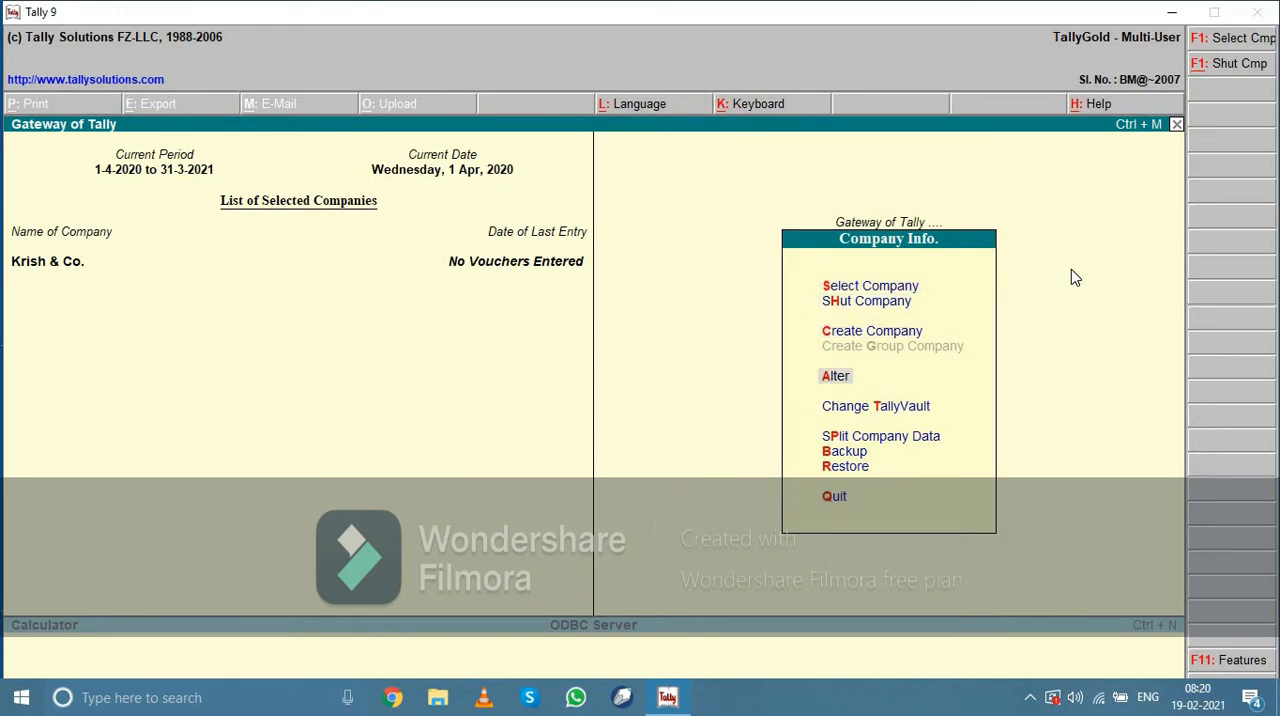
key(Return)
Change the company's statutory compliance country to Indonesia, save the alteration and reopen the company for alteration
key(Return)
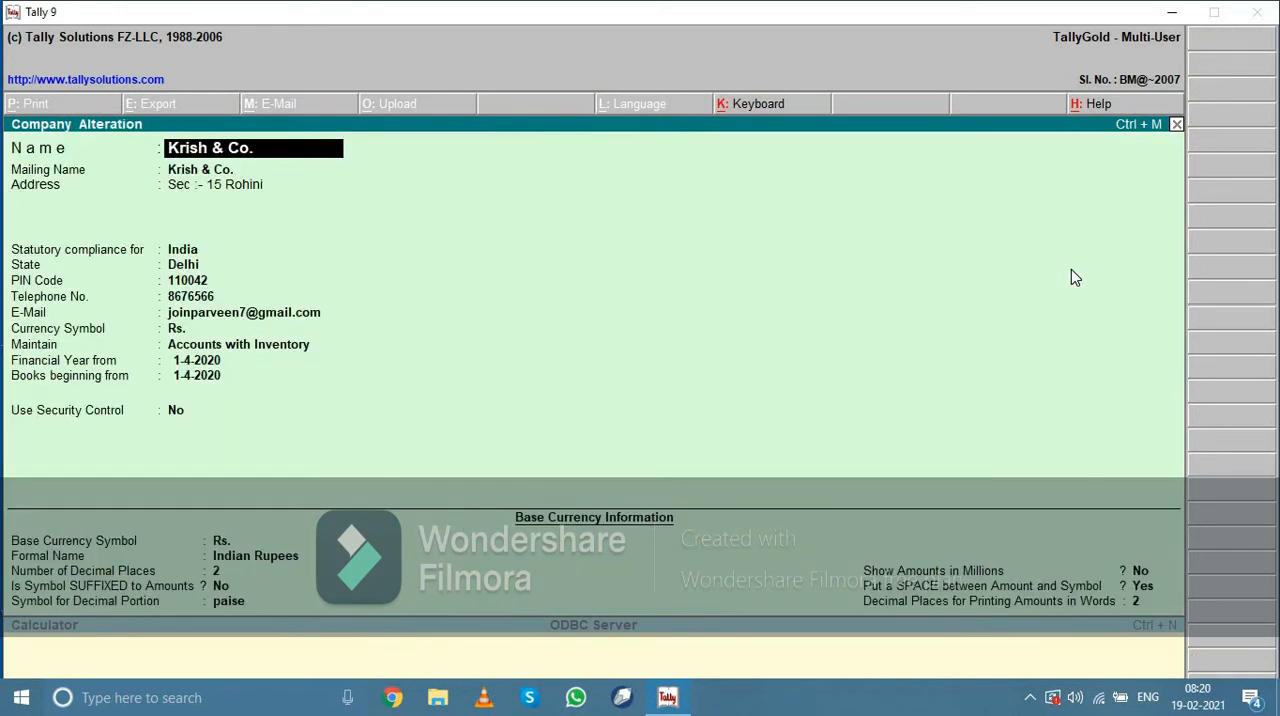
key(Return)
key(Return)
key(Return)
key(Return)
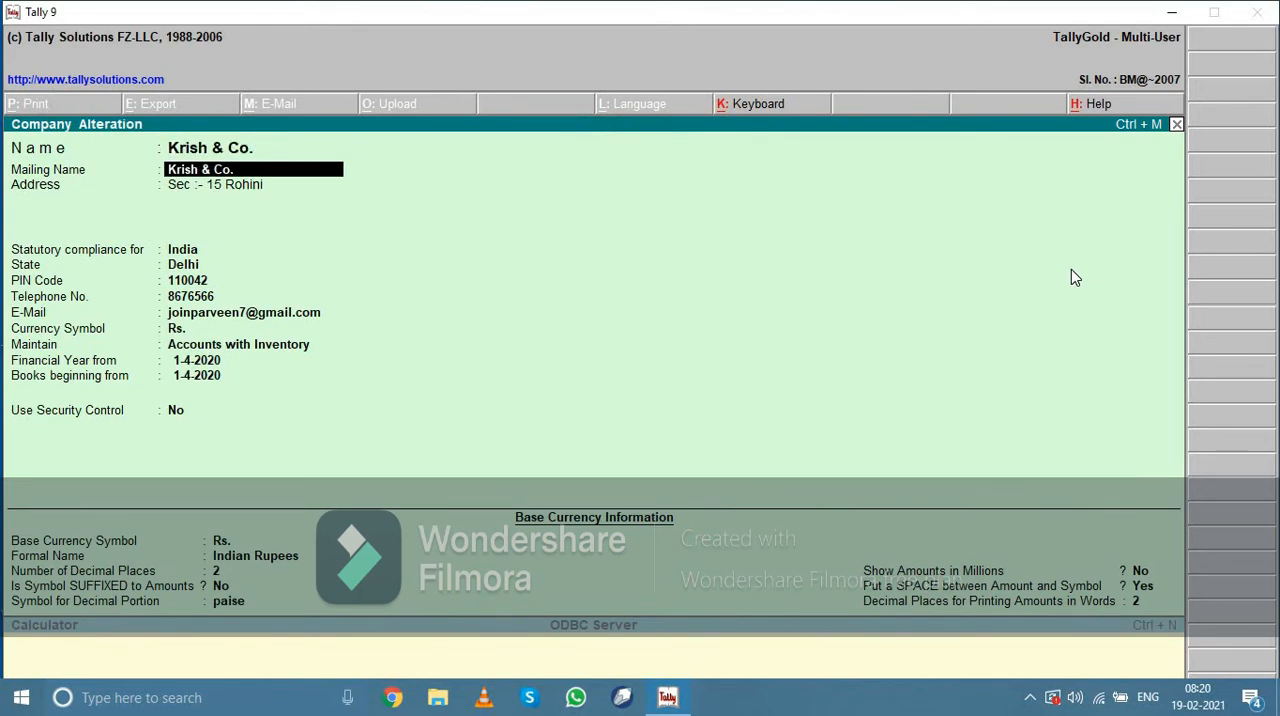
key(Down)
key(Return)
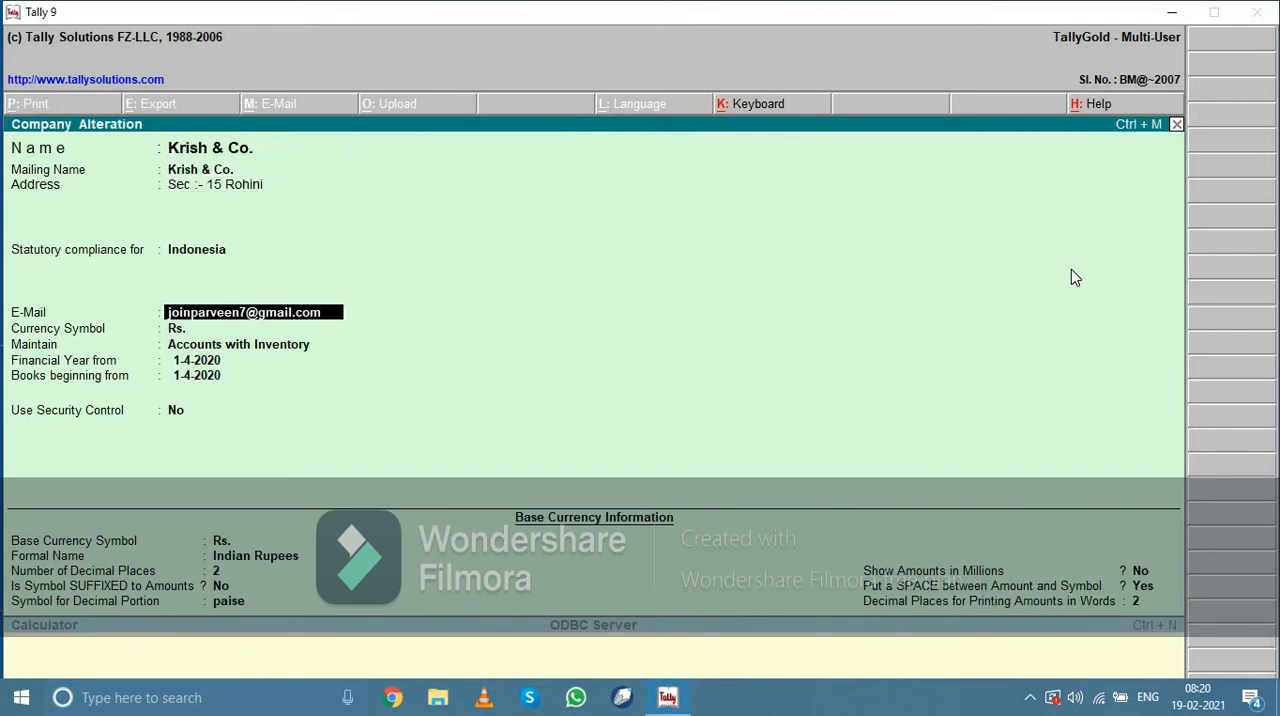
key(Return)
key(Return)
key(Return)
key(Return)
key(Return)
key(Return)
key(Return)
key(Return)
key(Return)
key(Return)
key(Return)
key(Return)
key(Return)
key(Return)
key(Return)
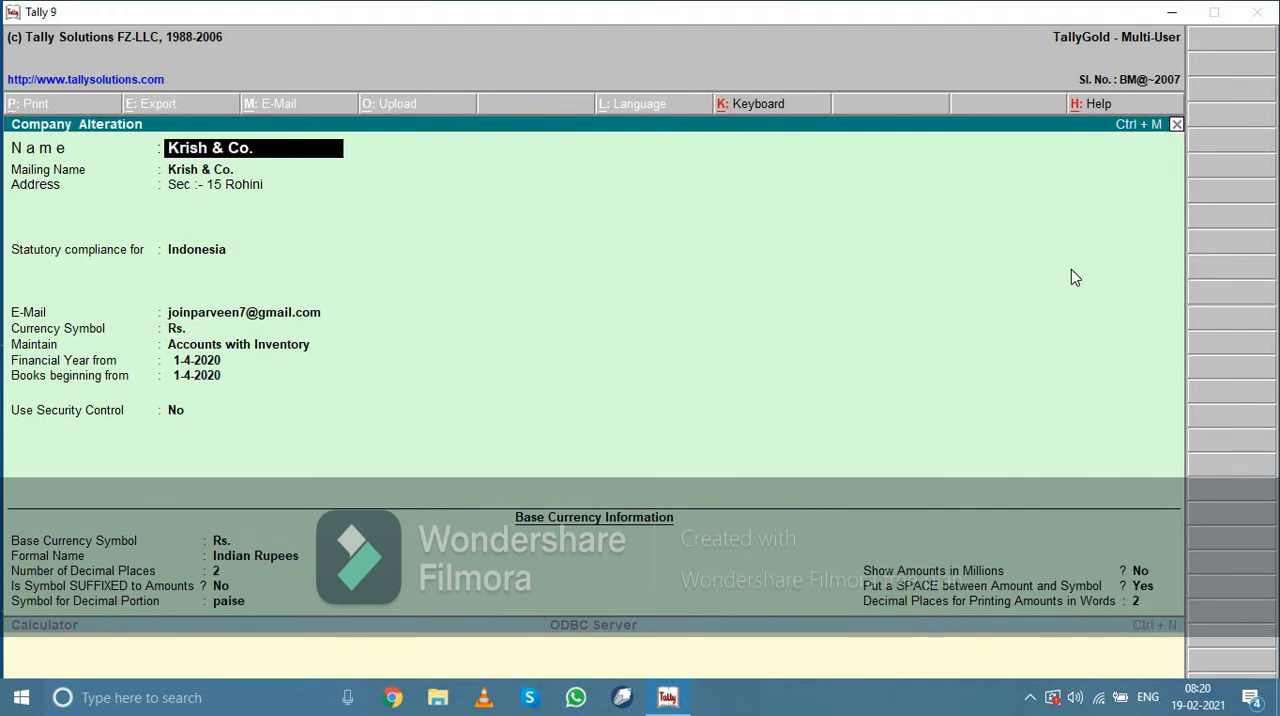
Leave the alteration, reopen Krish & Co. and set its statutory compliance country to India
key(Escape)
key(Escape)
key(y)
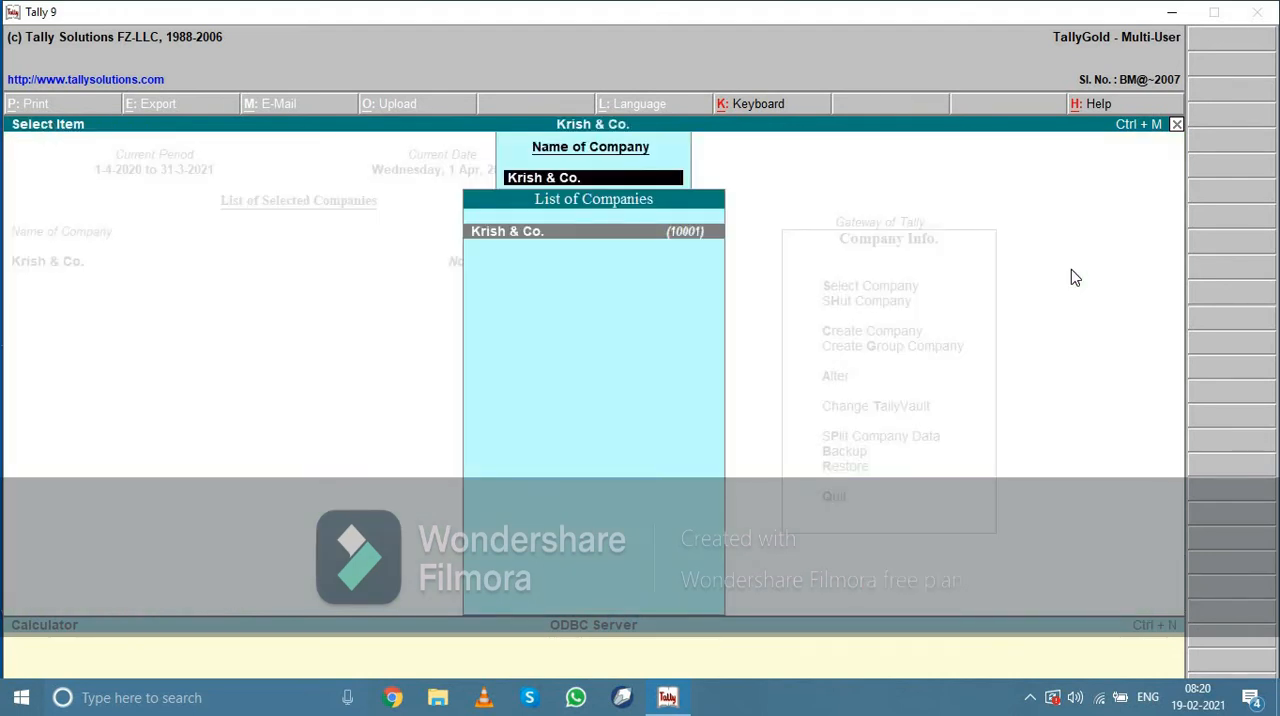
key(Return)
key(Return)
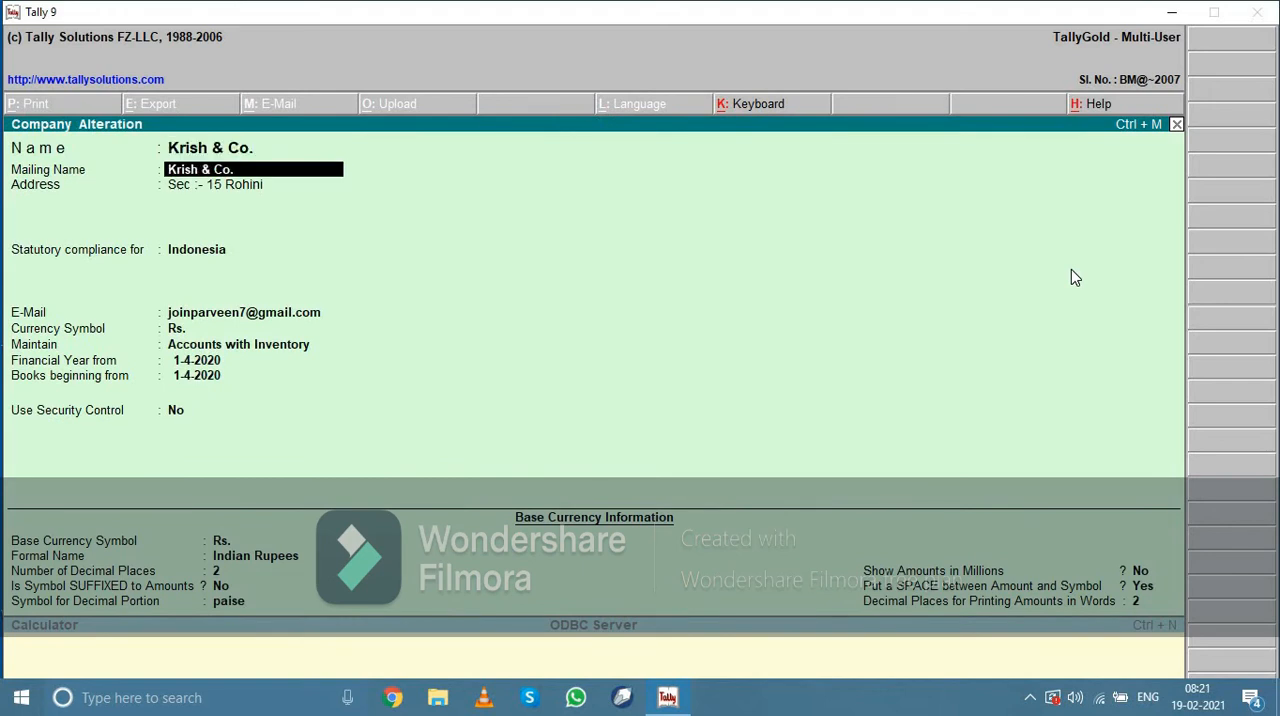
key(Return)
key(Return)
key(Return)
key(Up)
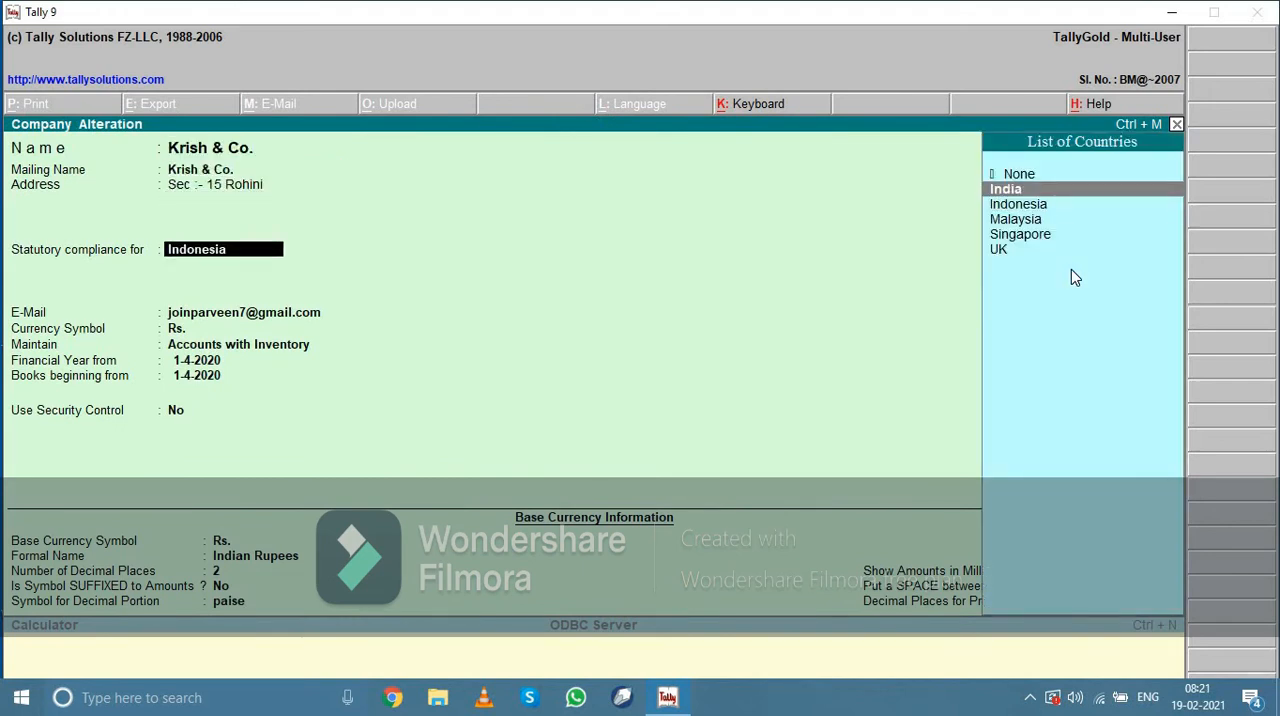
key(Return)
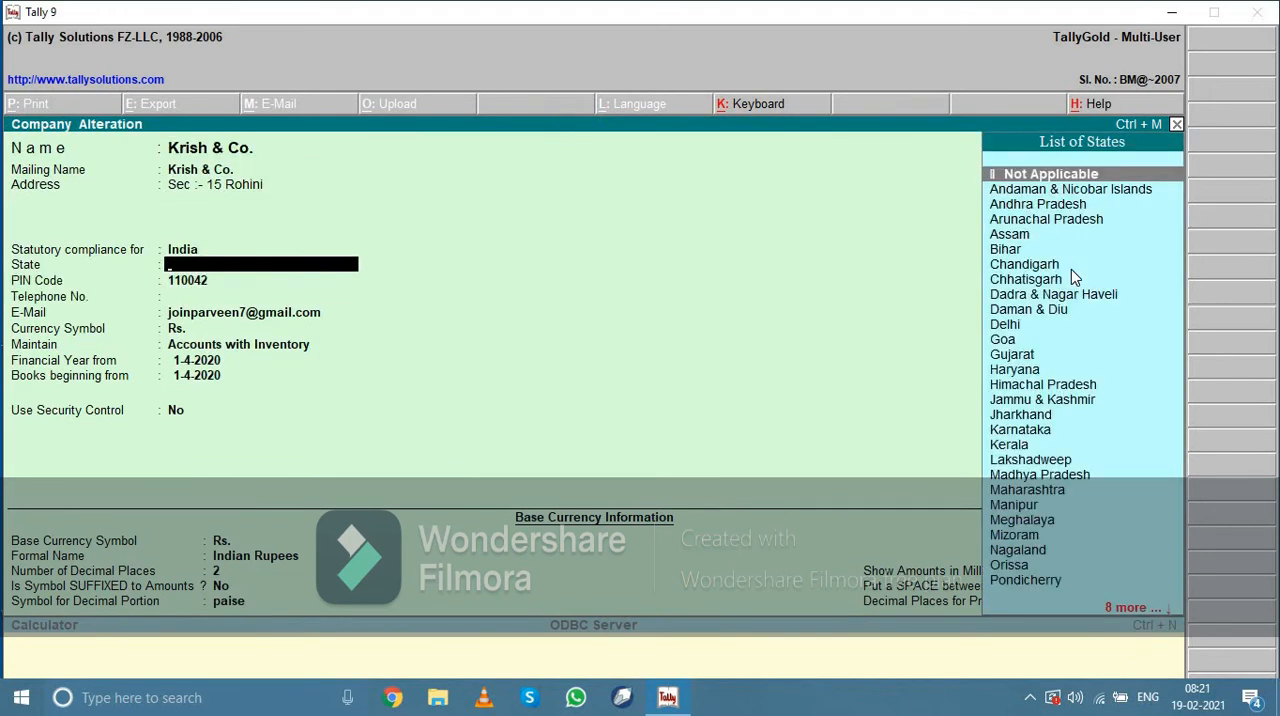
Set the state of Krish & Co. to Delhi and save the altered company
text(De)
key(Return)
key(Return)
key(Return)
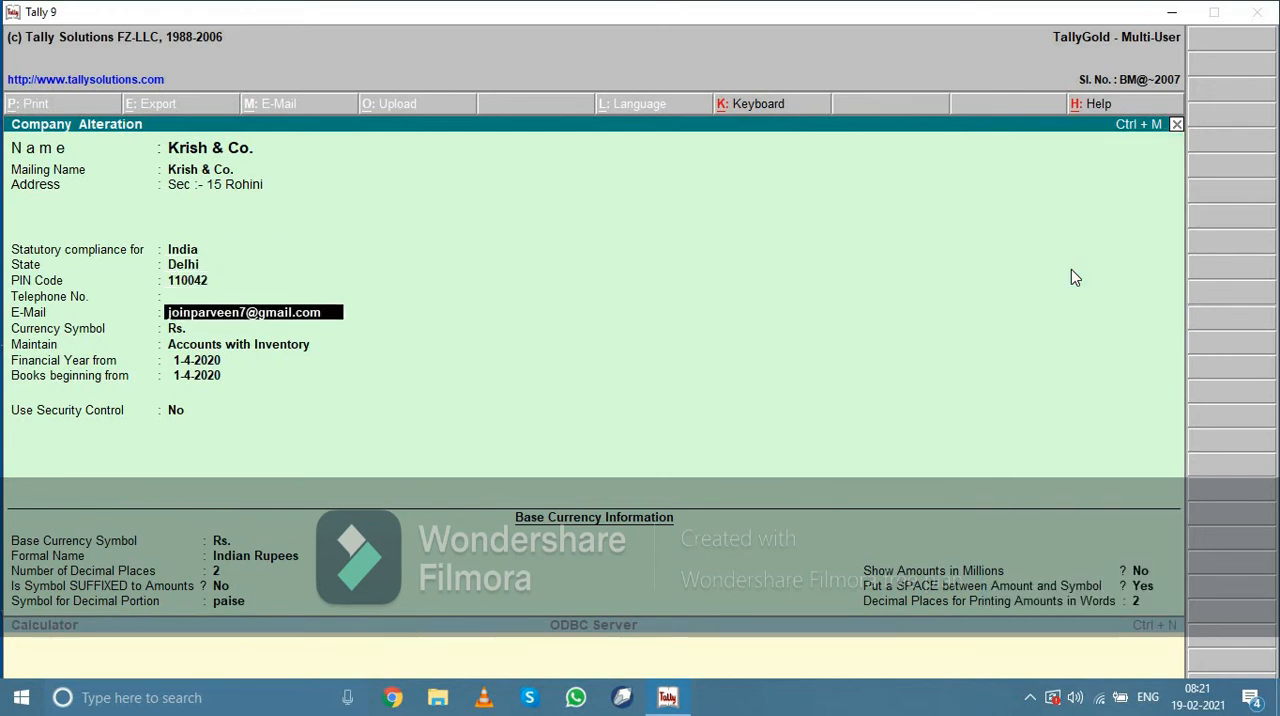
Reopen Krish & Co. for alteration and delete the company, confirming the deletion
key(Return)
key(Return)
key(ctrl+a)
key(Return)
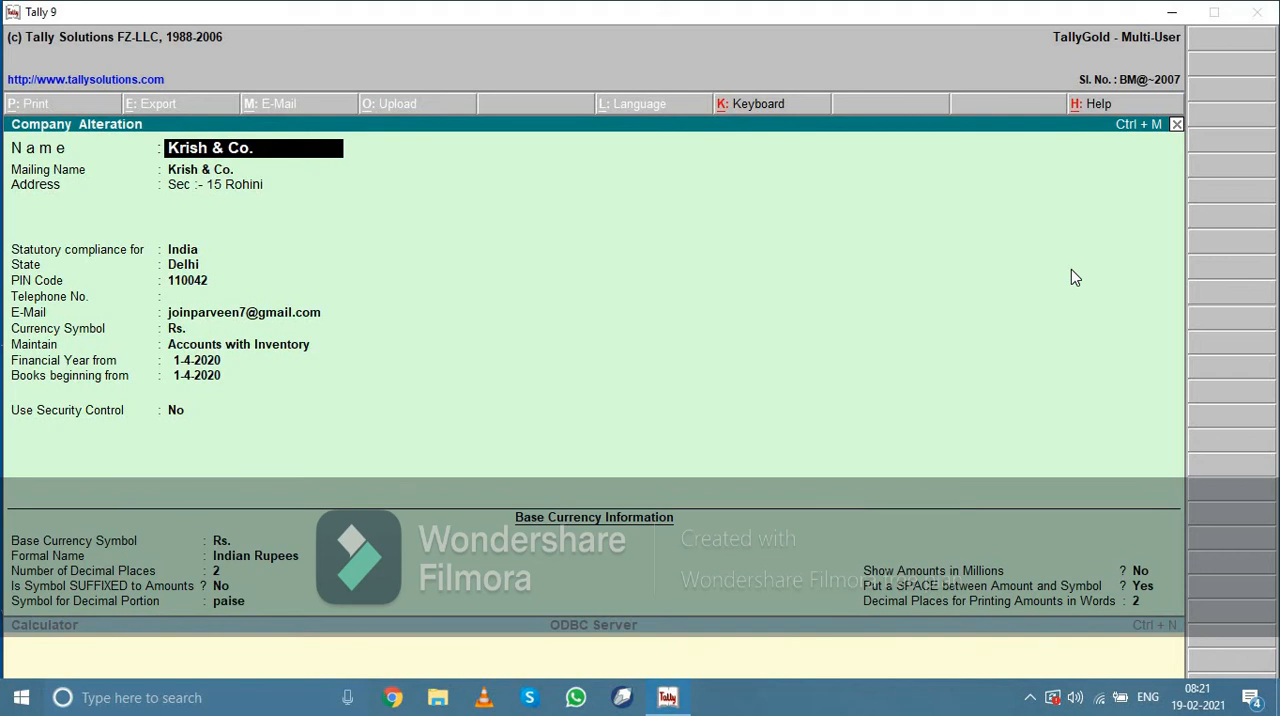
key(alt+d)
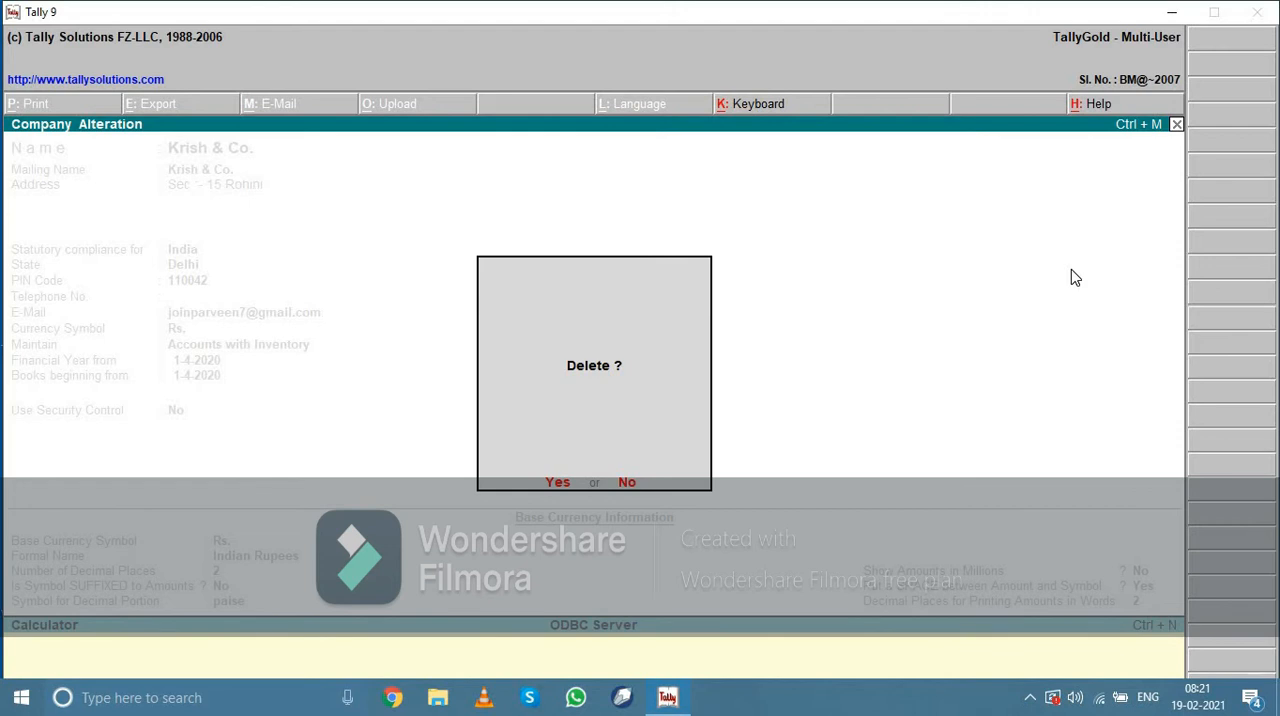
key(y)
key(y)
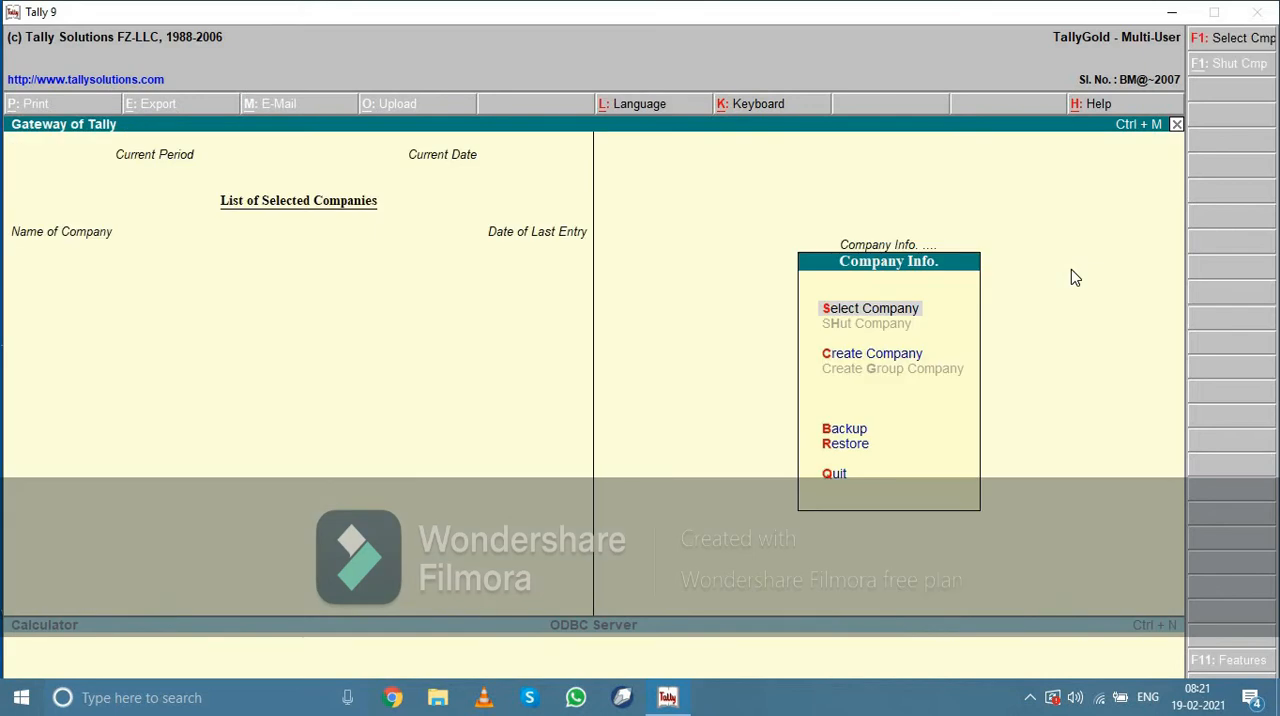
Check which companies remain in the list of companies without selecting one, staying in the program
key(Return)
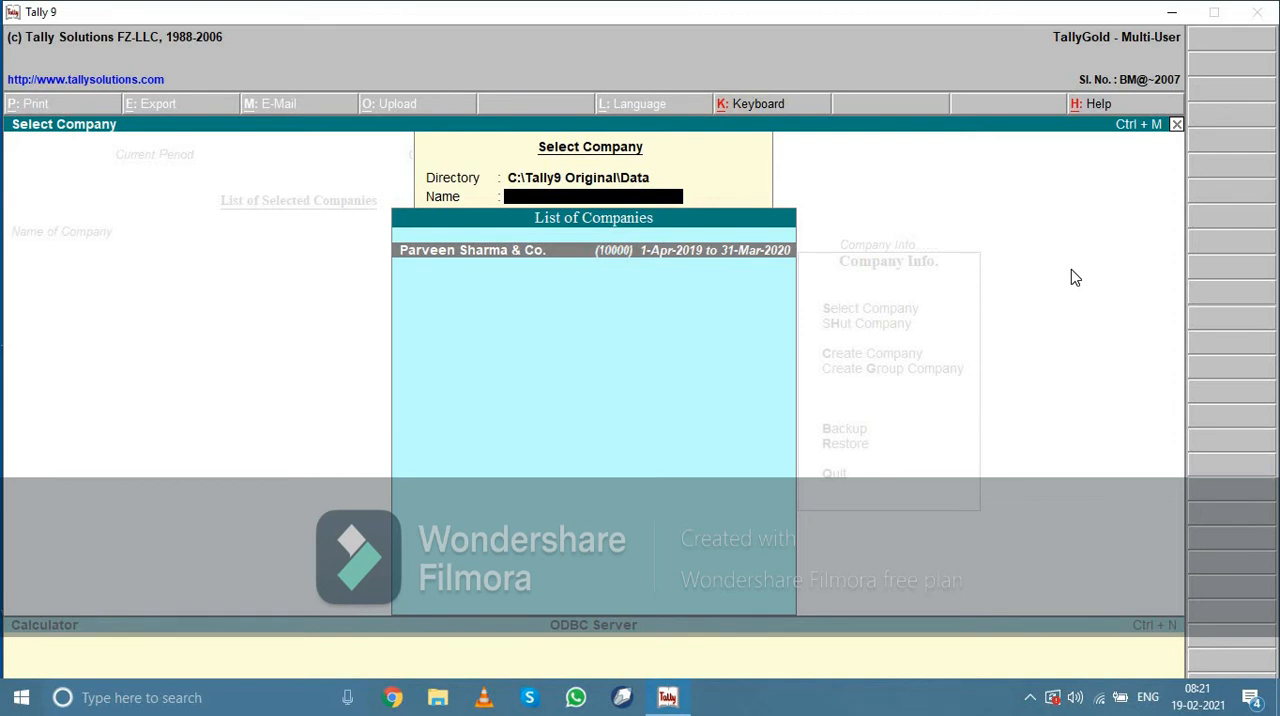
key(Escape)
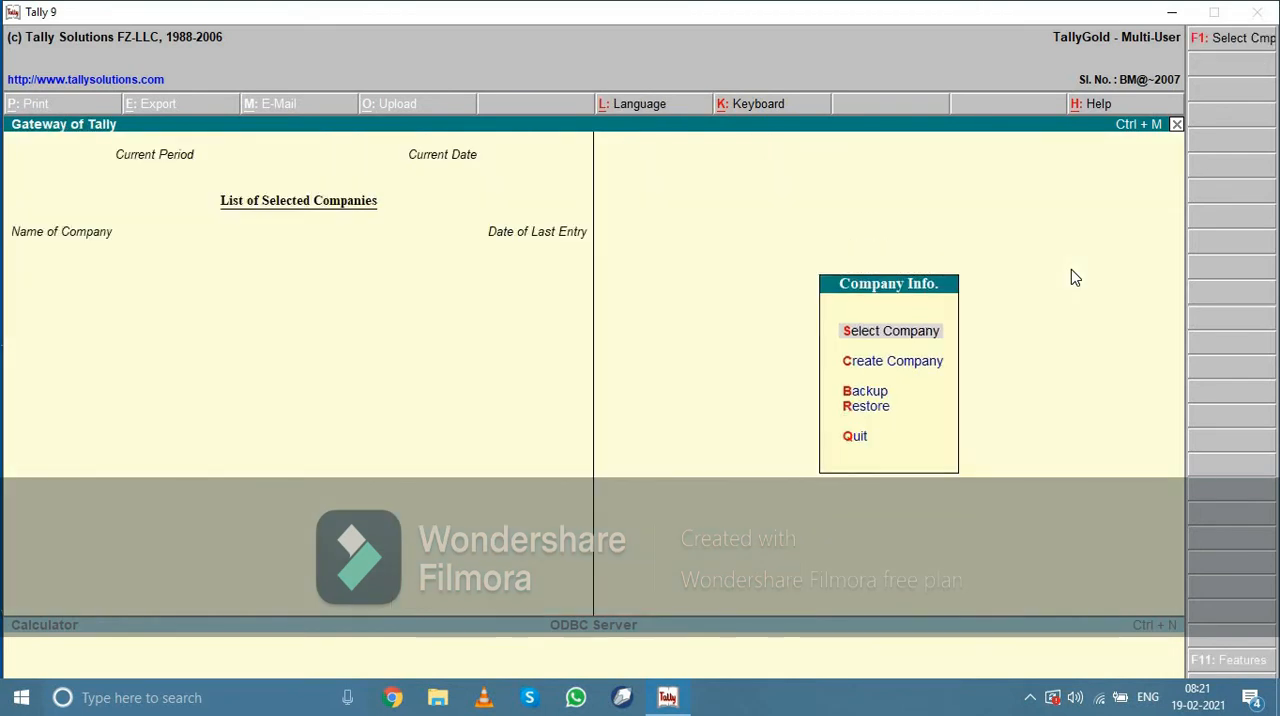
key(Escape)
key(n)
Start creating a new company named Parveen &Co and keep the same mailing name
key(Down)
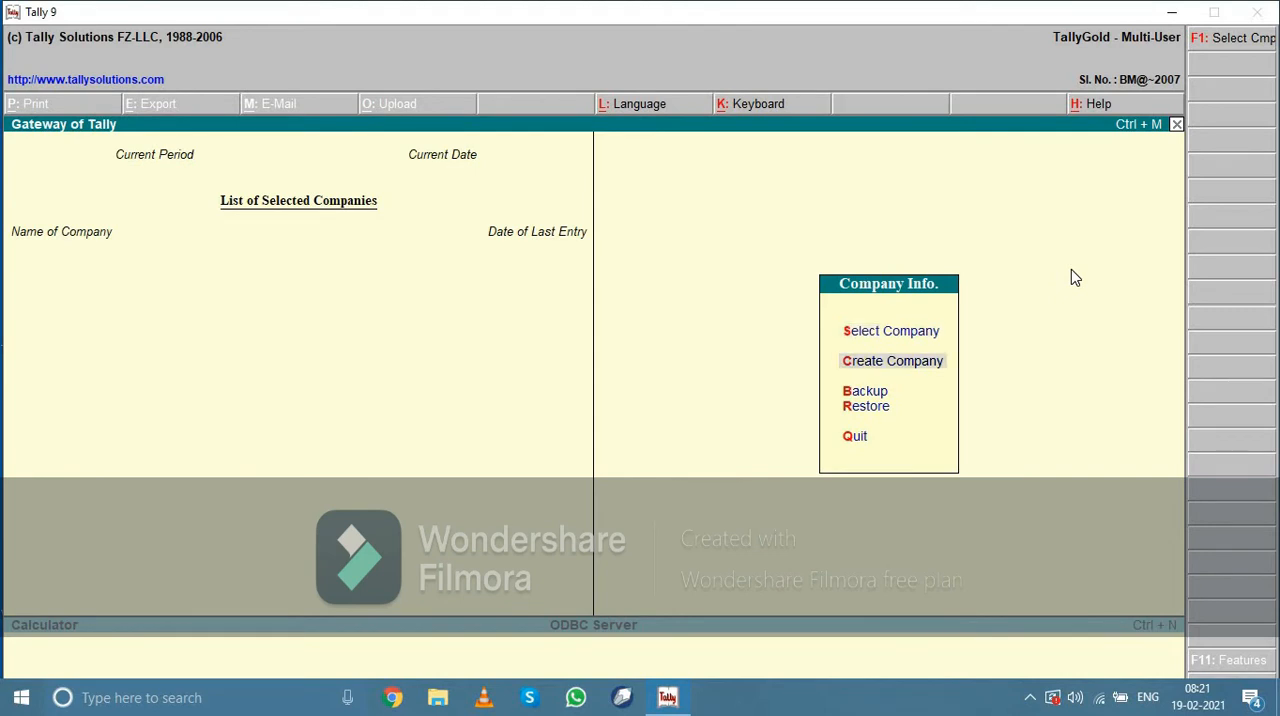
key(Return)
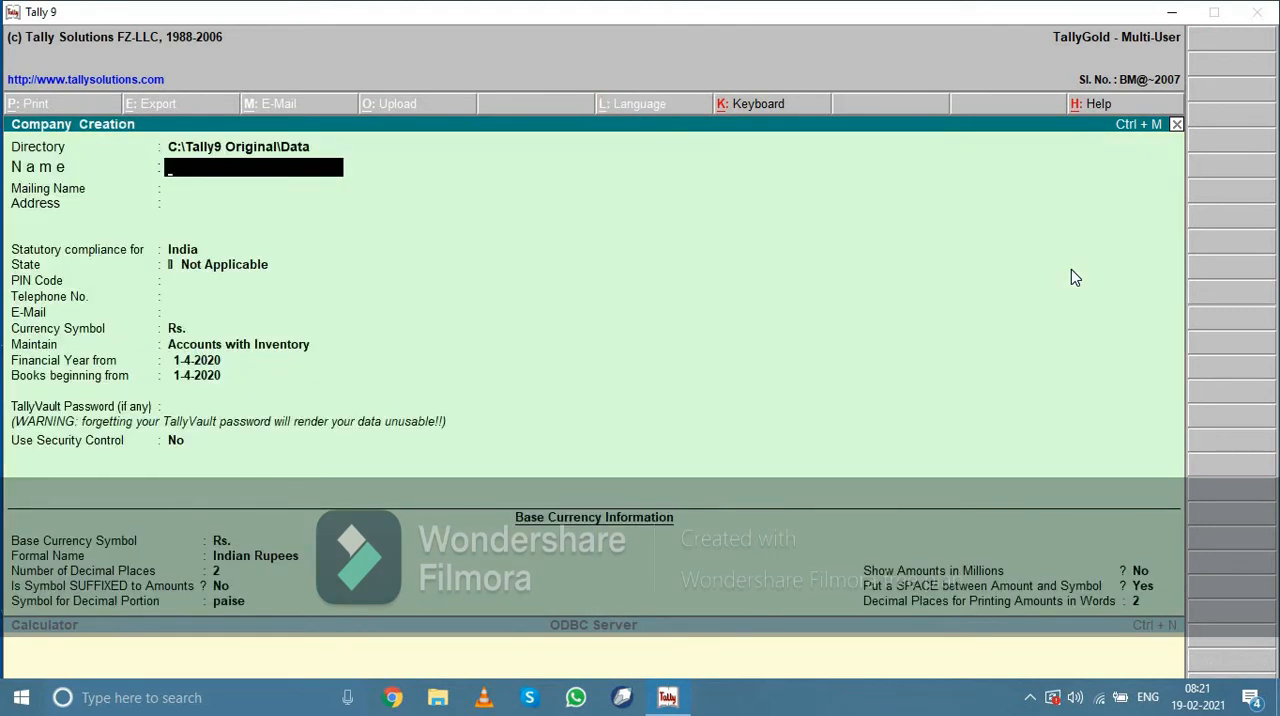
text(Parveen &Co)
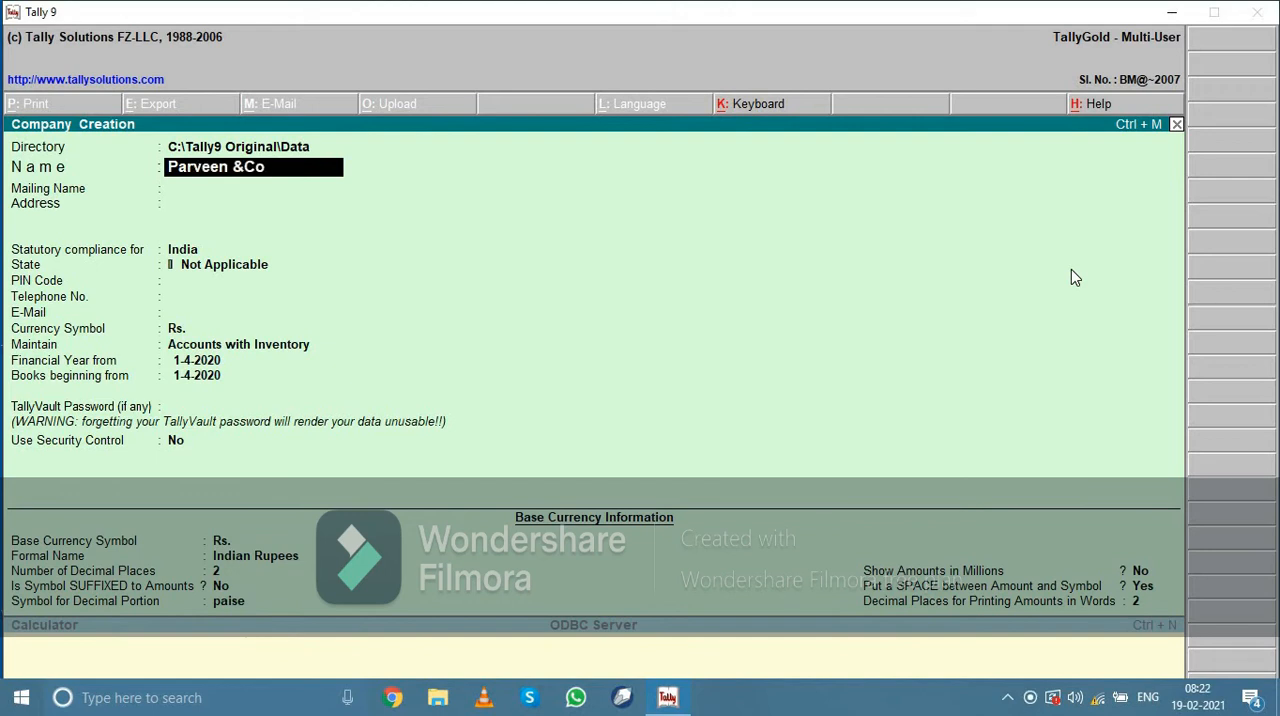
text(n)
key(BackSpace)
key(Return)
Enter the new company's address and keep India as the statutory compliance country
key(Return)
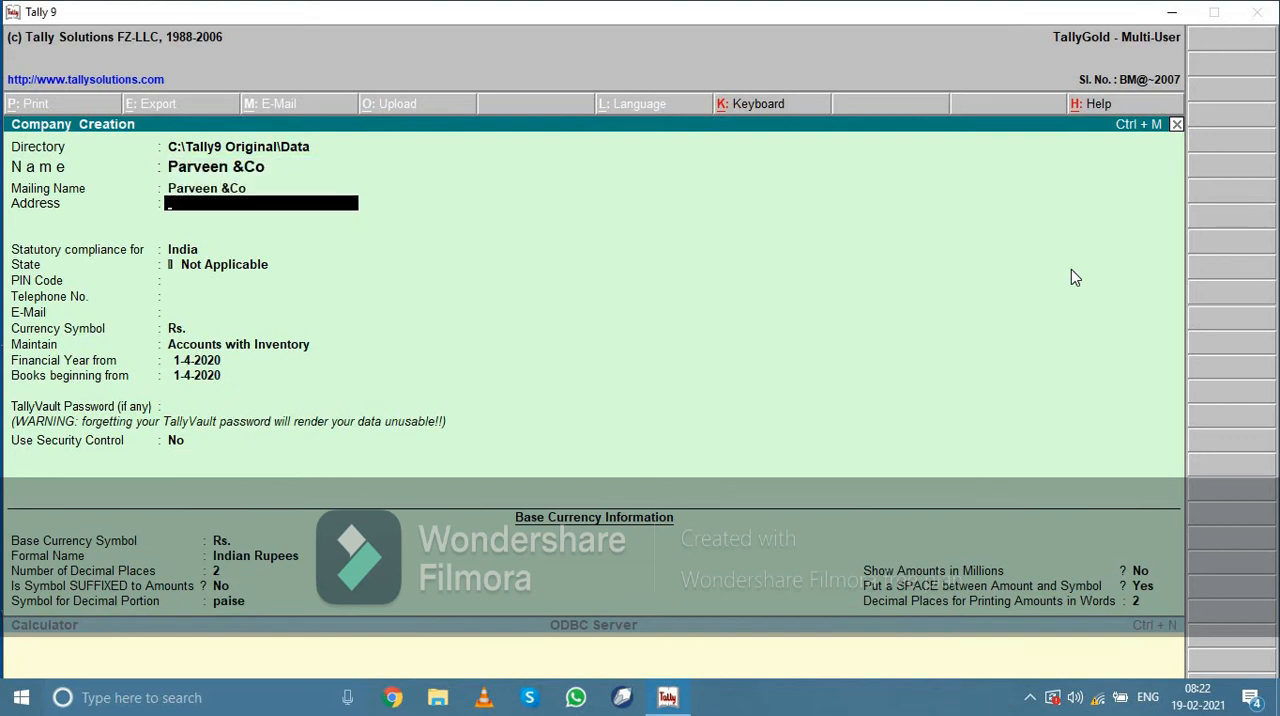
text(Yadav Nagar)
key(Return)
Set the new company's state to Delhi and enter its postal code
key(Return)
key(Return)
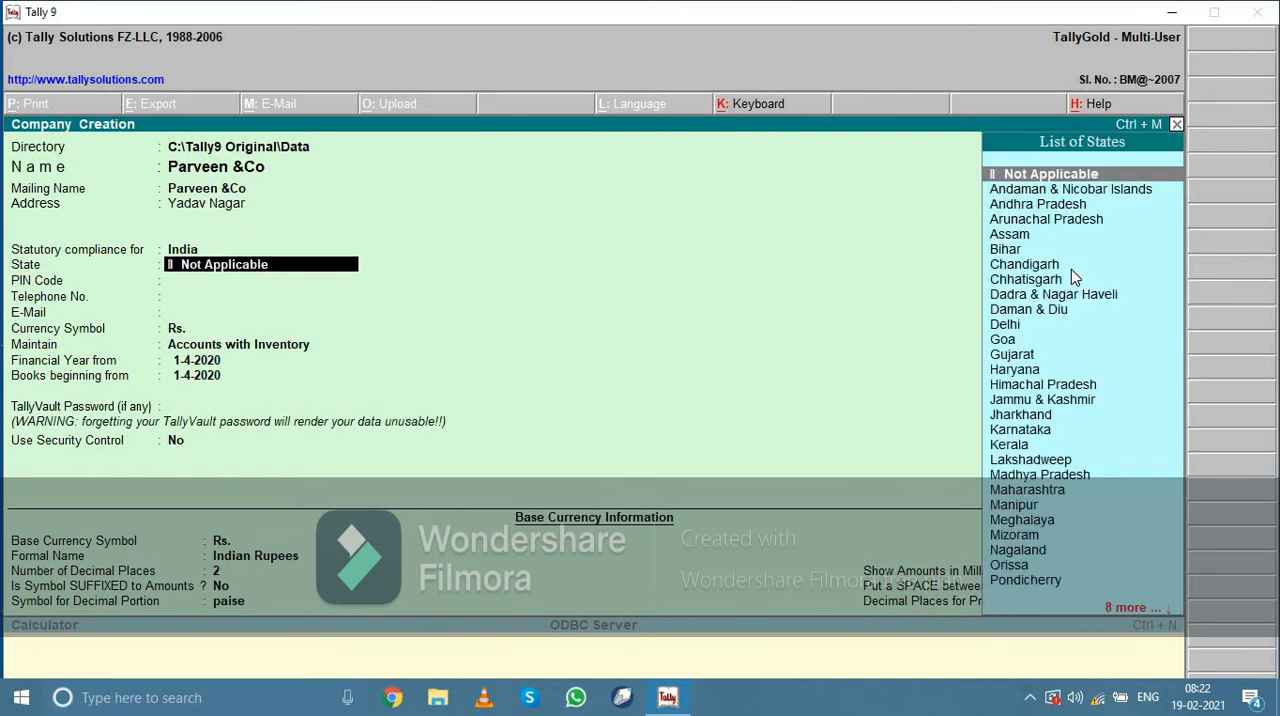
text(De)
key(Return)
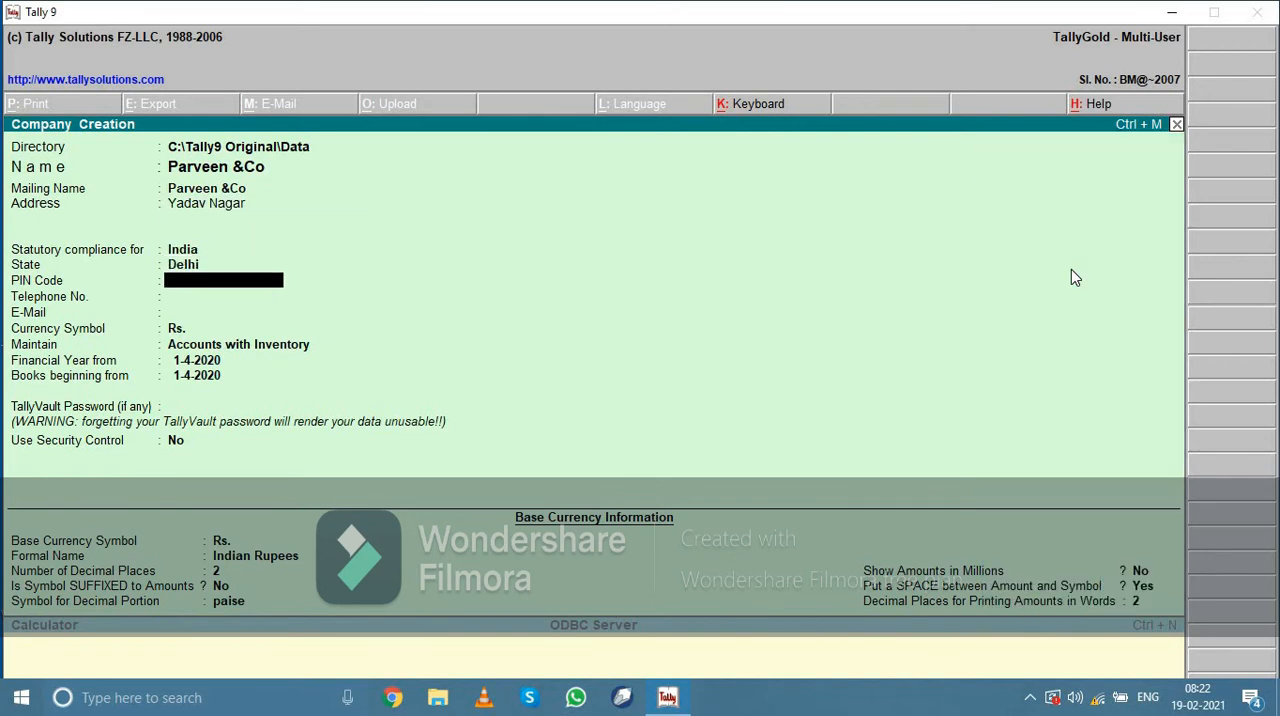
text(110042)
Enter the telephone number and e-mail address of Parveen &Co
key(Return)
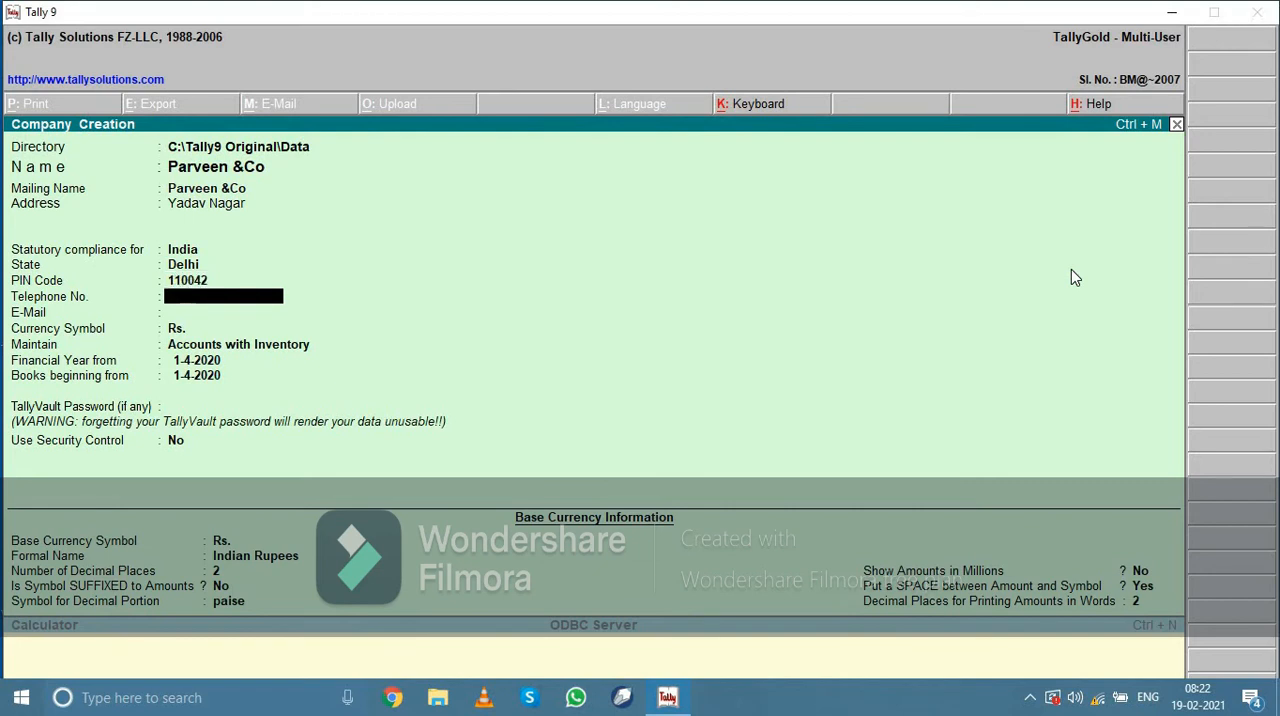
text(98736537)
key(Return)
key(Return)
key(BackSpace)
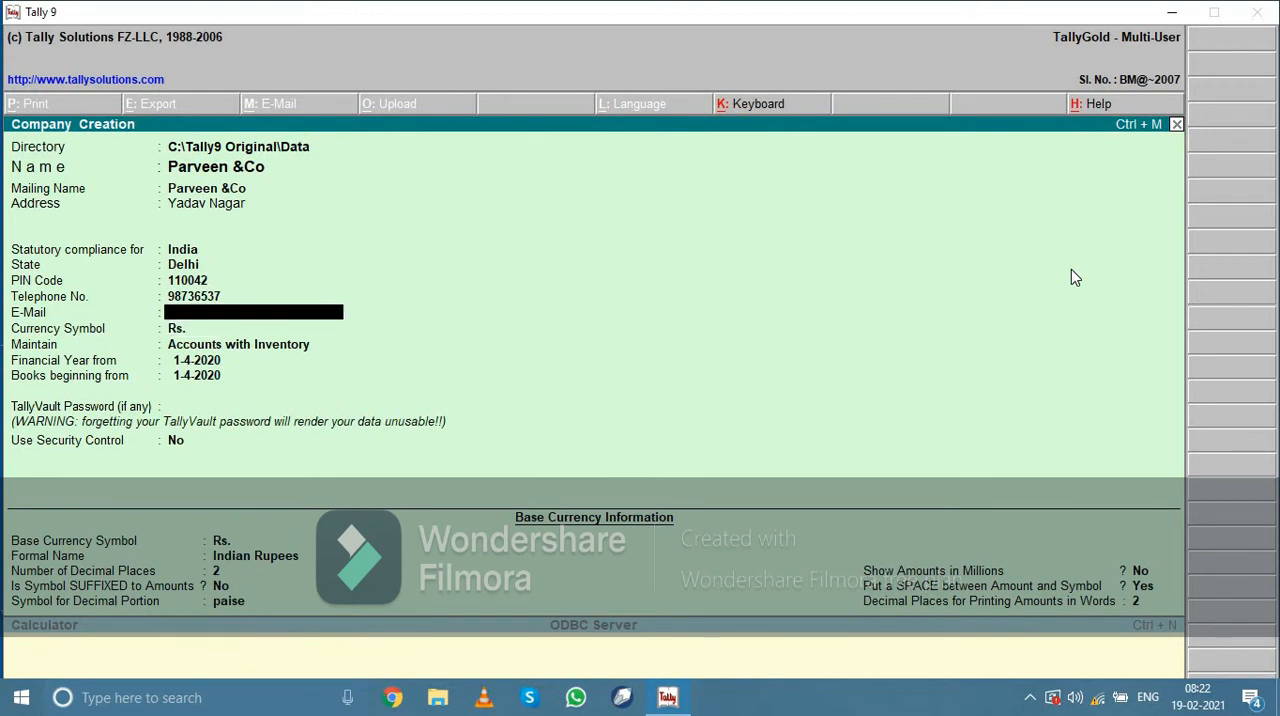
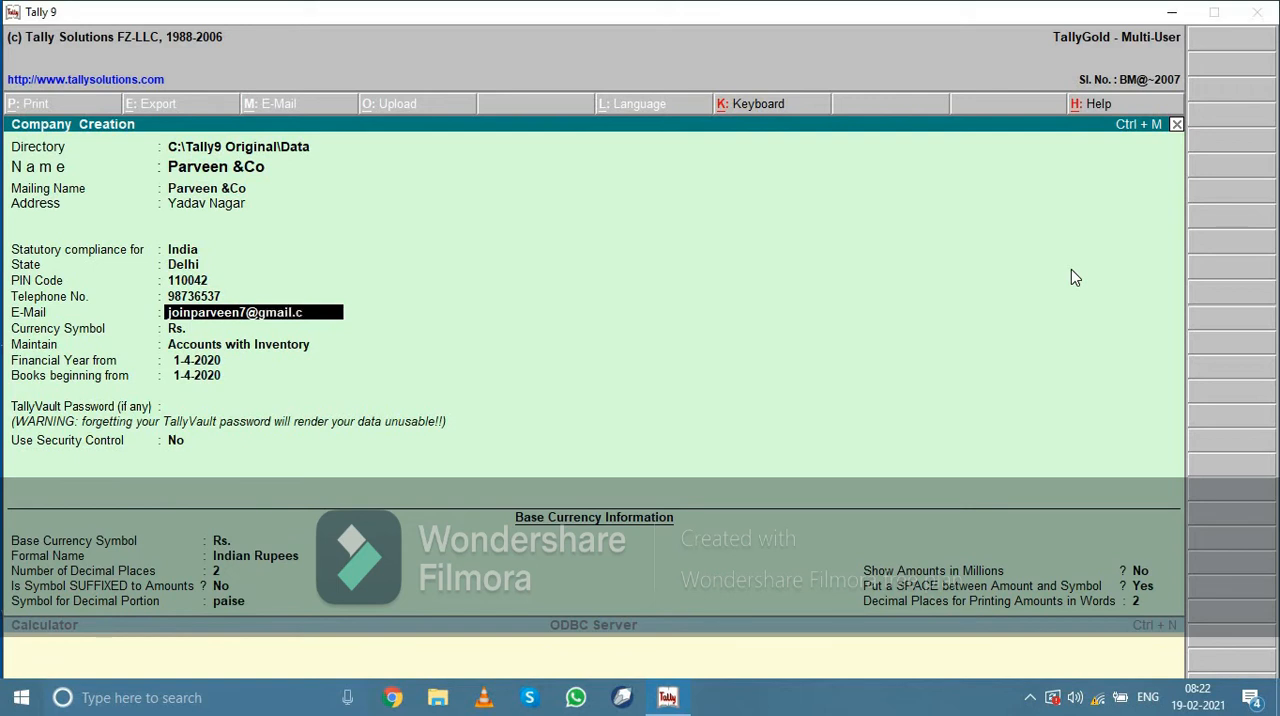
Keep Rs. as the currency symbol and set the company to maintain Accounts Only
key(Return)
key(Return)
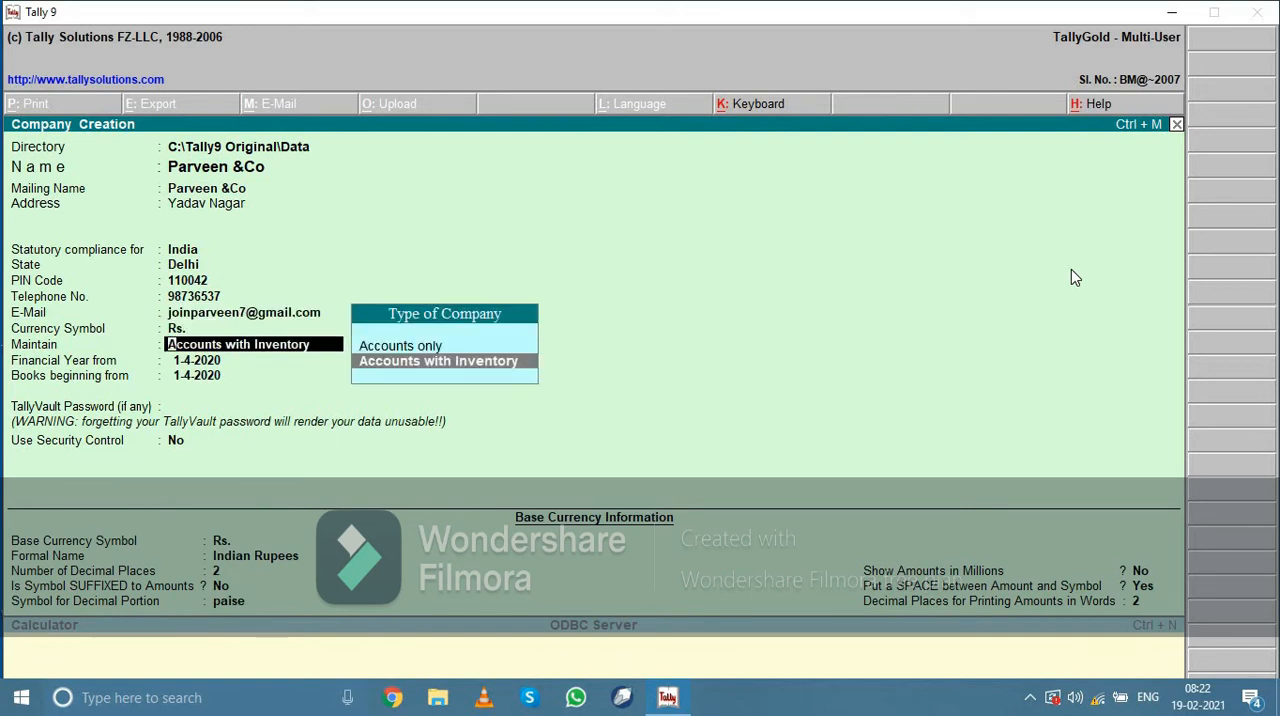
key(Up)
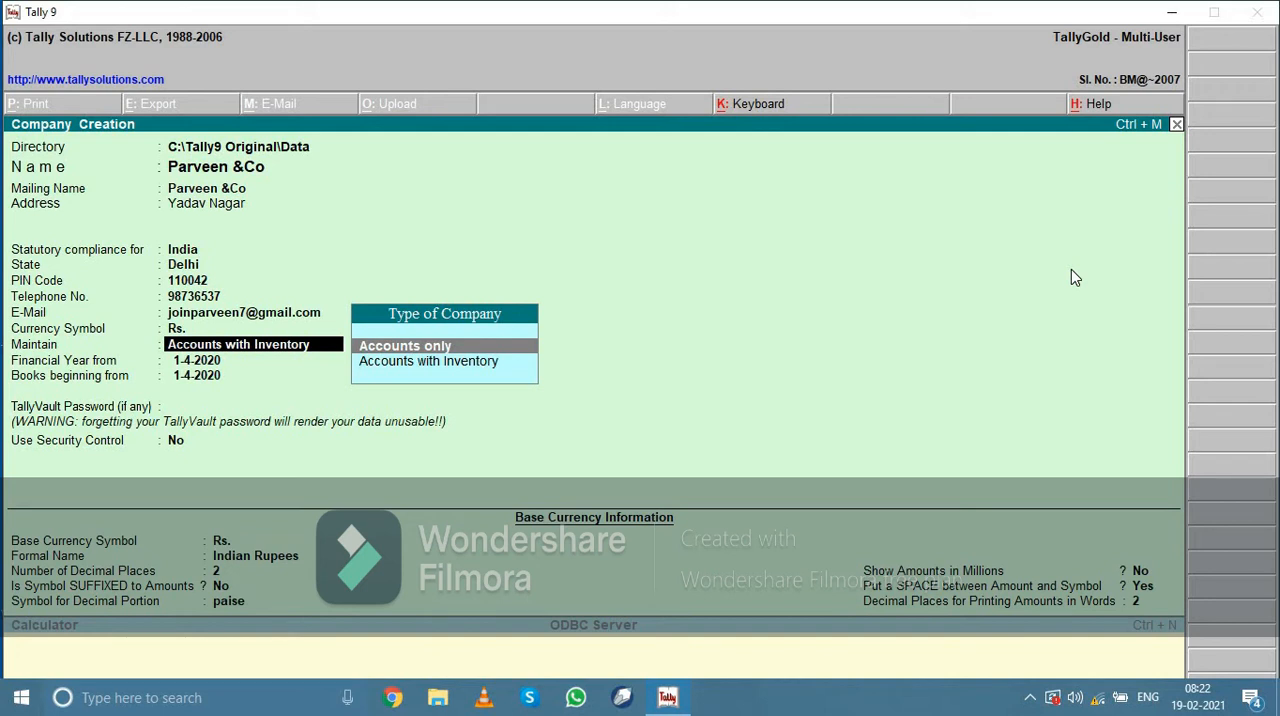
key(Return)
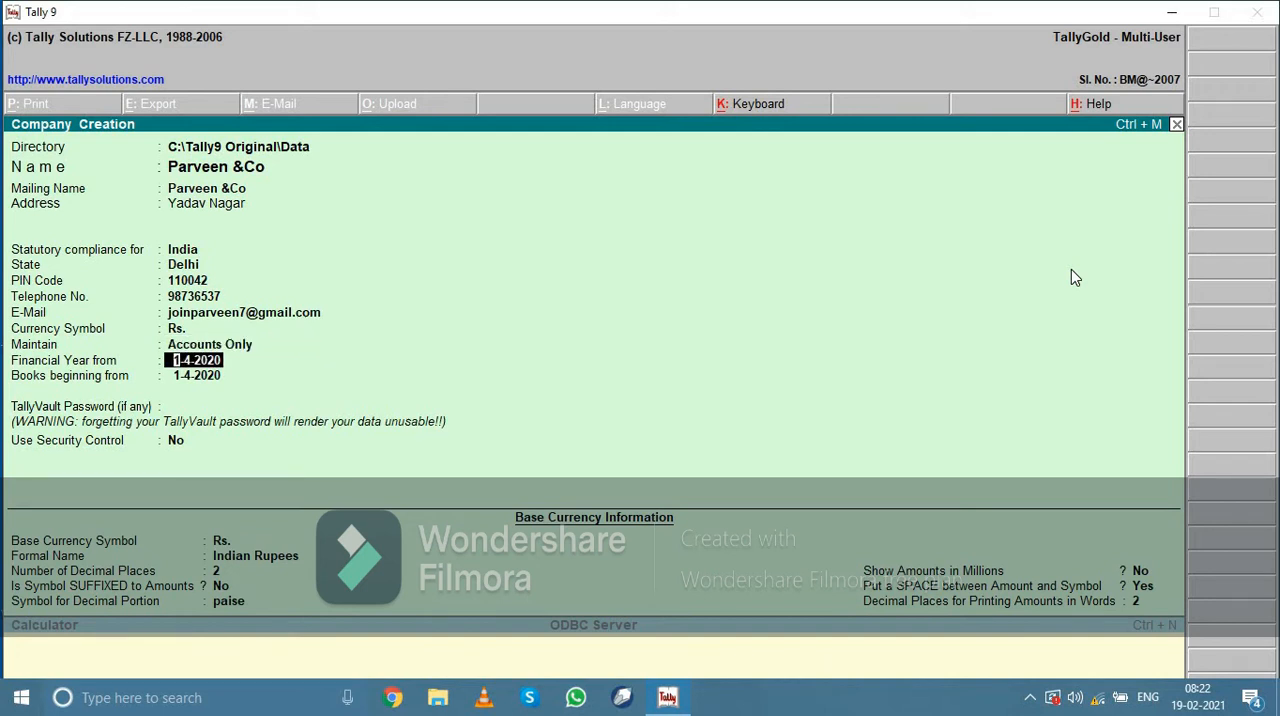
Keep 1-4-2020 as the financial year and books start dates, with no TallyVault password and security control set to No
key(Return)
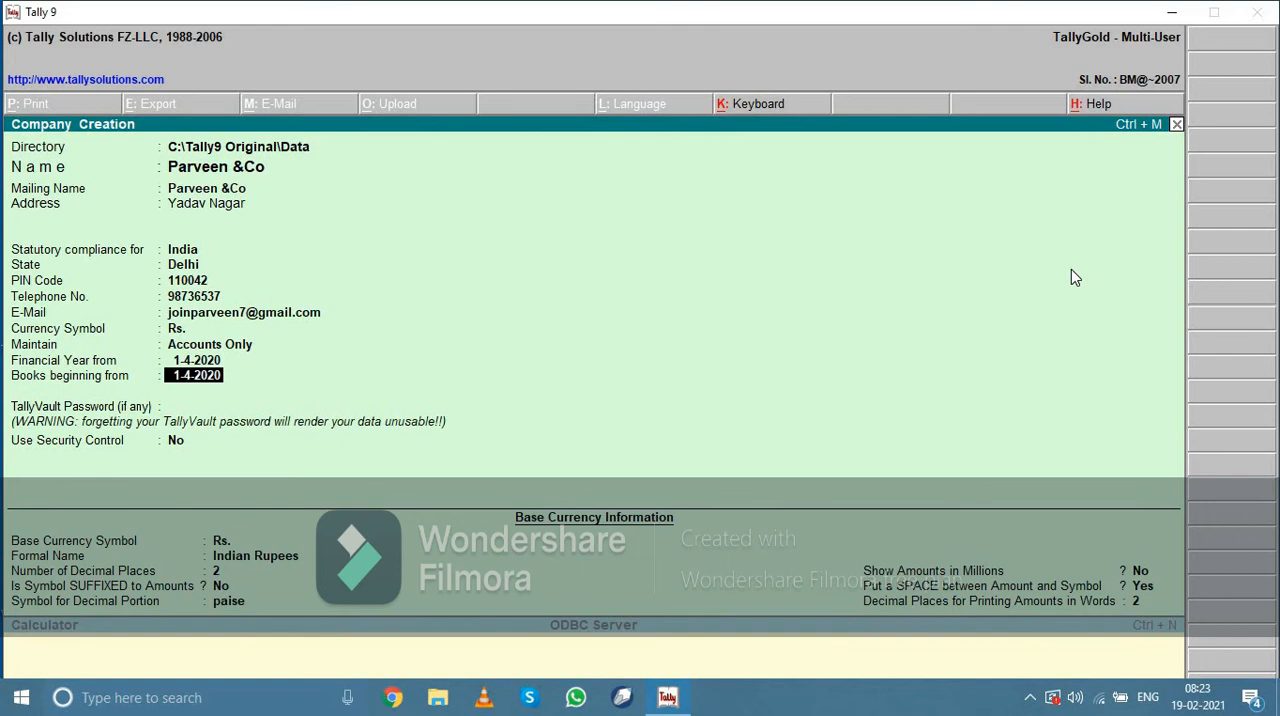
key(Return)
key(Return)
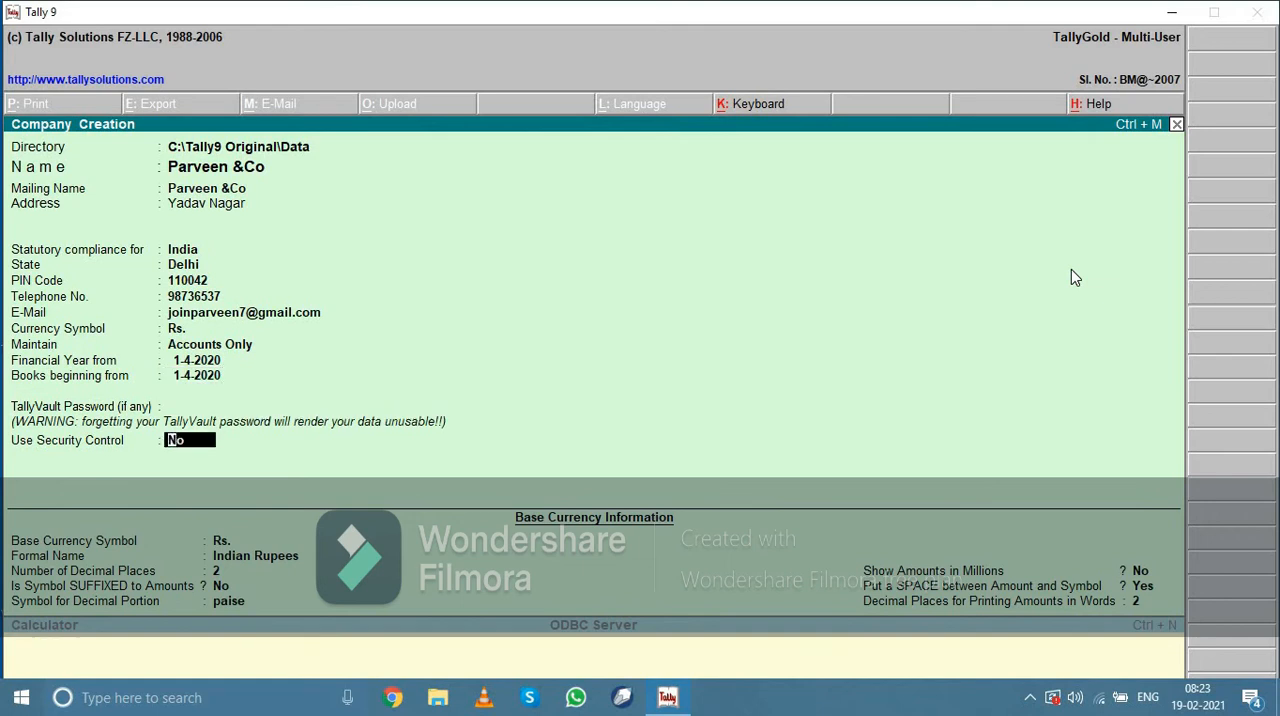
key(Return)
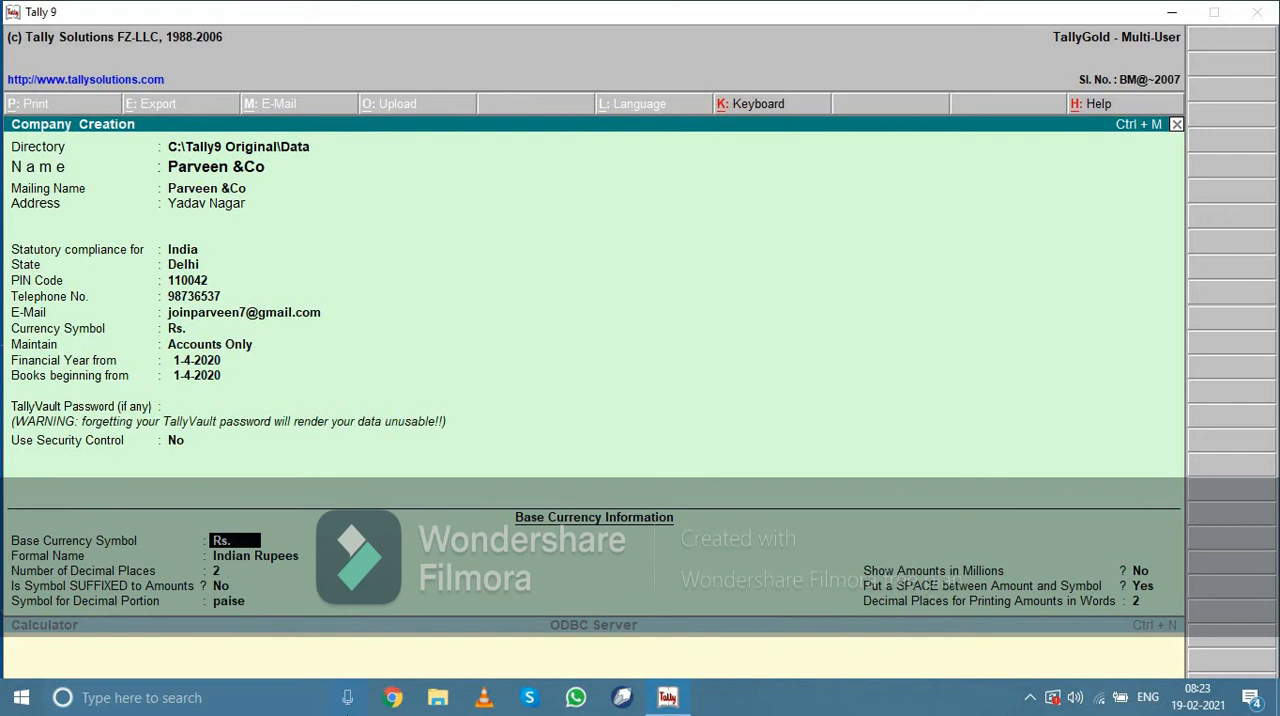
Keep the default base currency information and save the new company
key(Return)
key(Return)
key(Return)
key(Return)
key(Return)
key(Return)
key(Return)
key(Return)
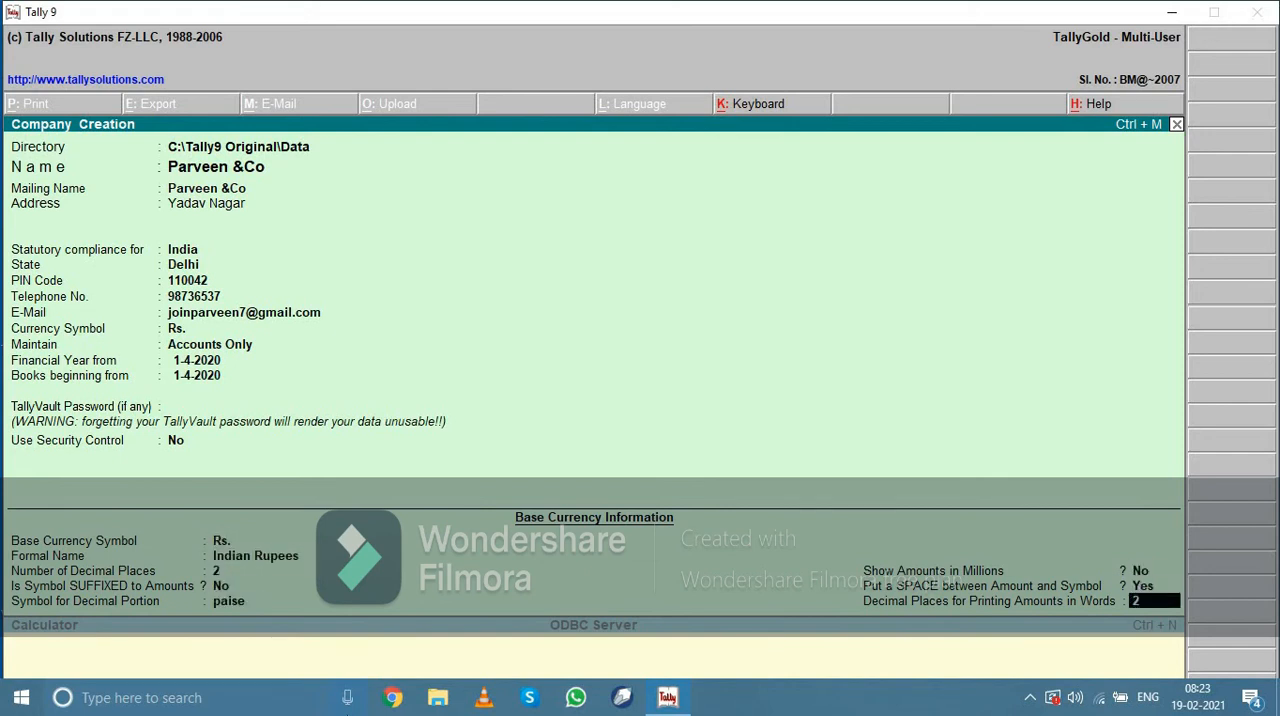
key(Return)
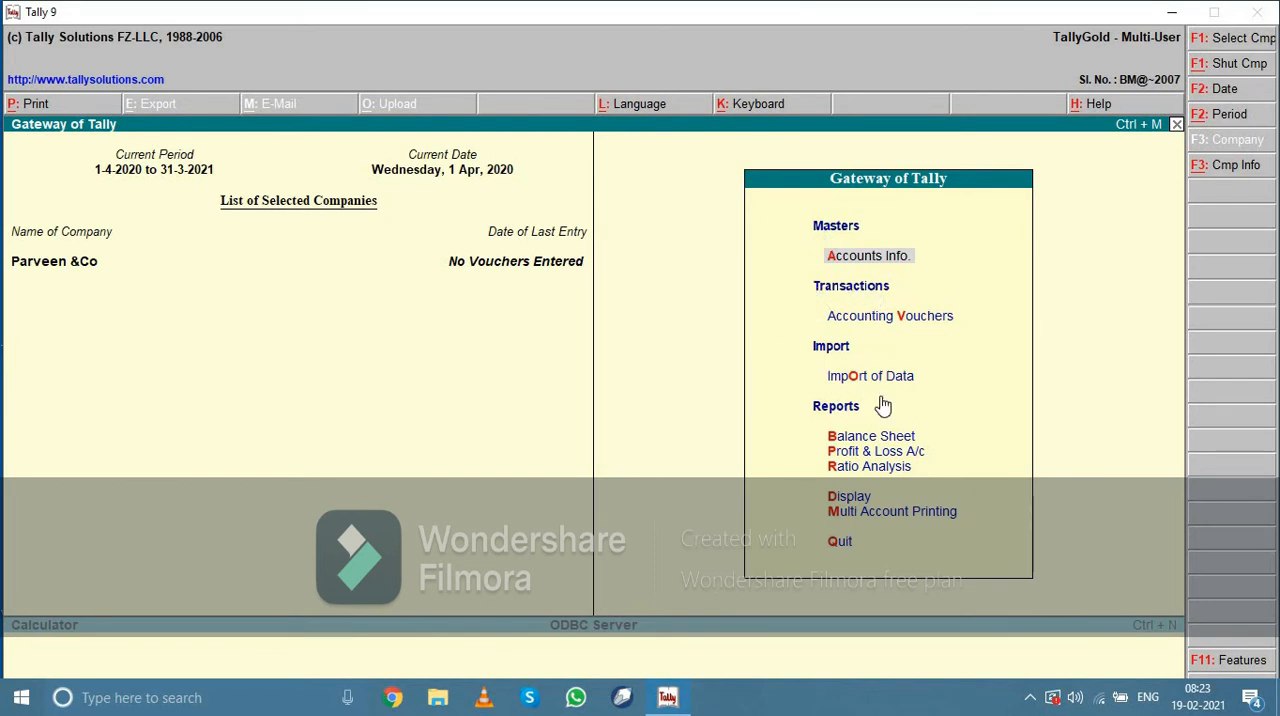
Open the creation form for a single ledger in Parveen &Co
click(887, 270)
key(Down)
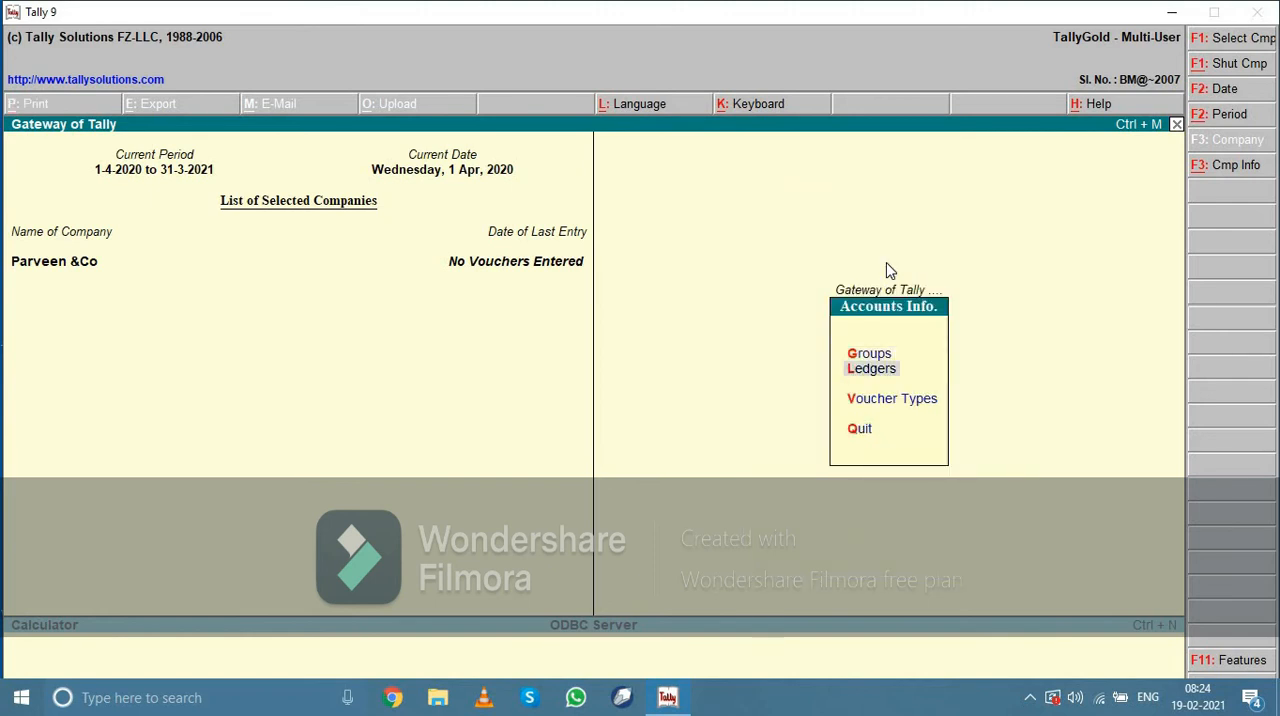
key(Return)
key(Return)
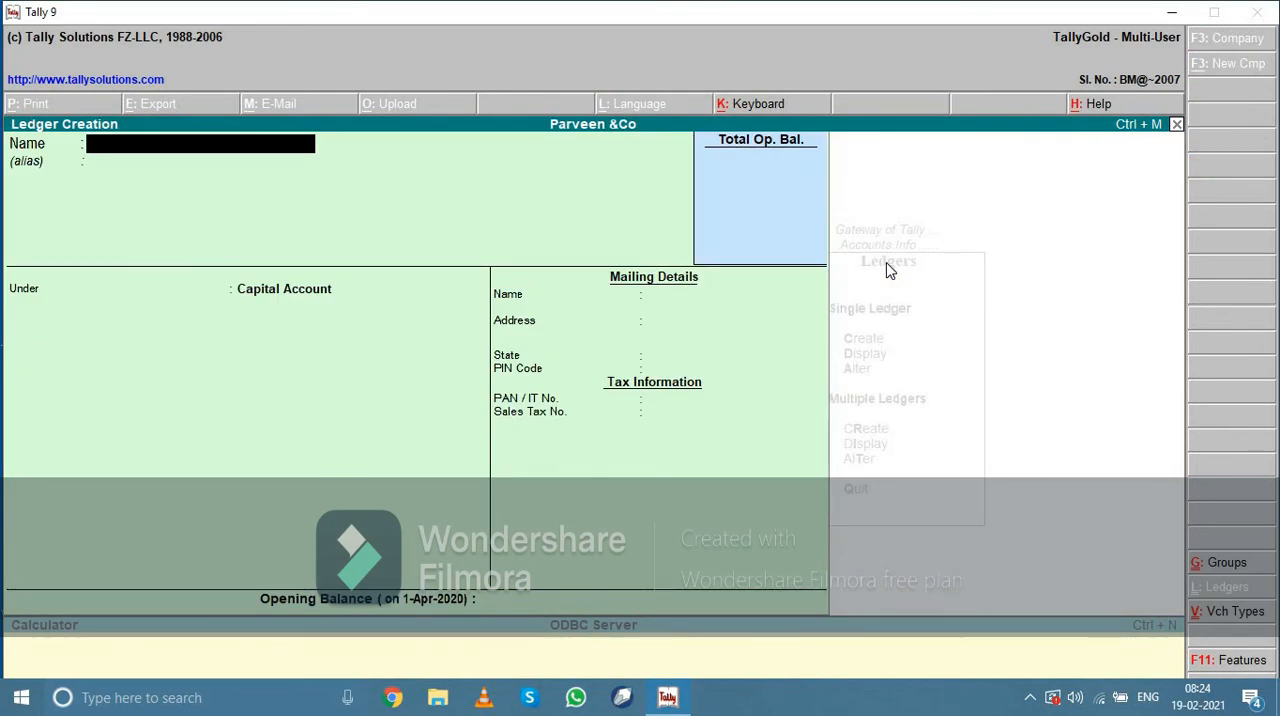
Name the new ledger Capital and place it under the Capital Account group
text(Capital)
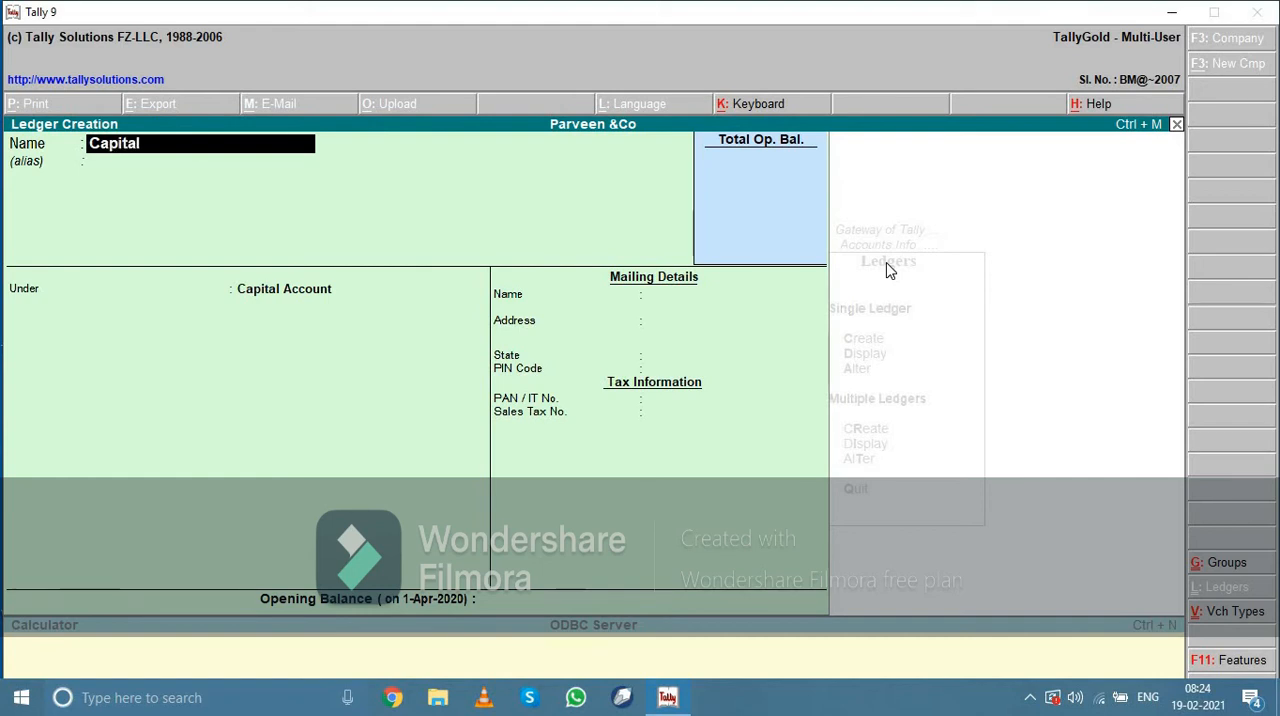
key(Return)
key(Return)
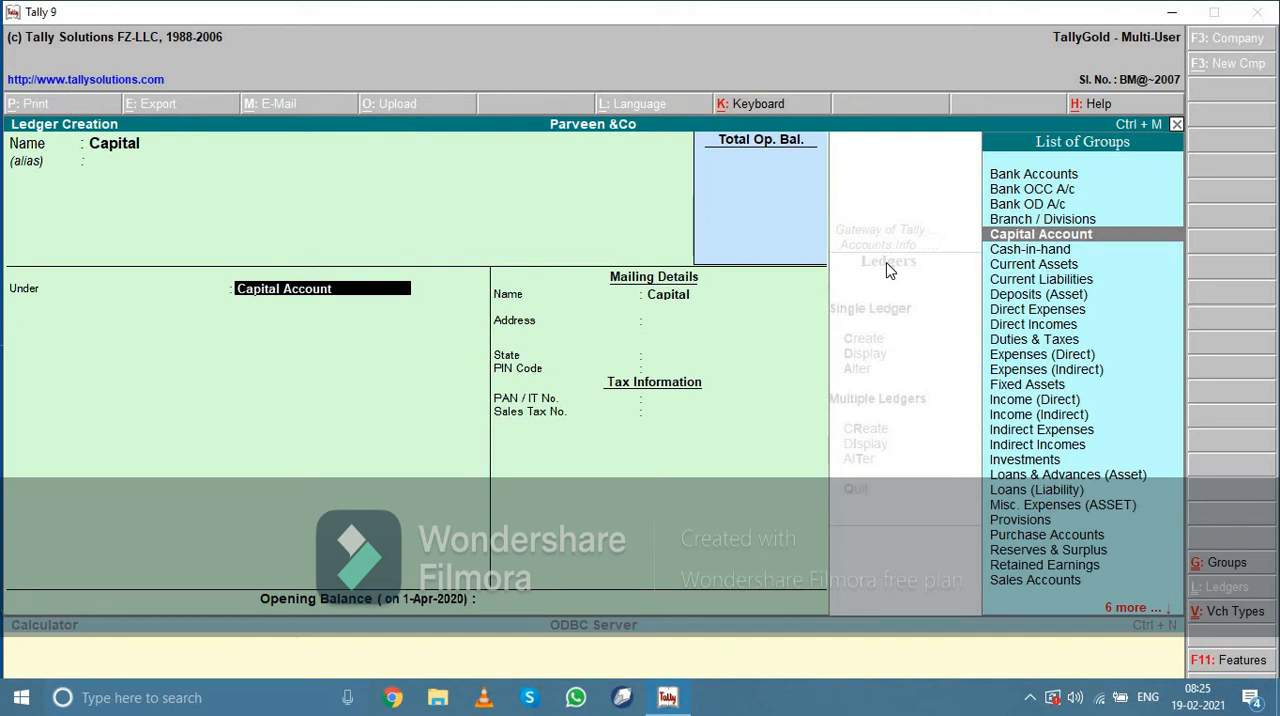
key(Return)
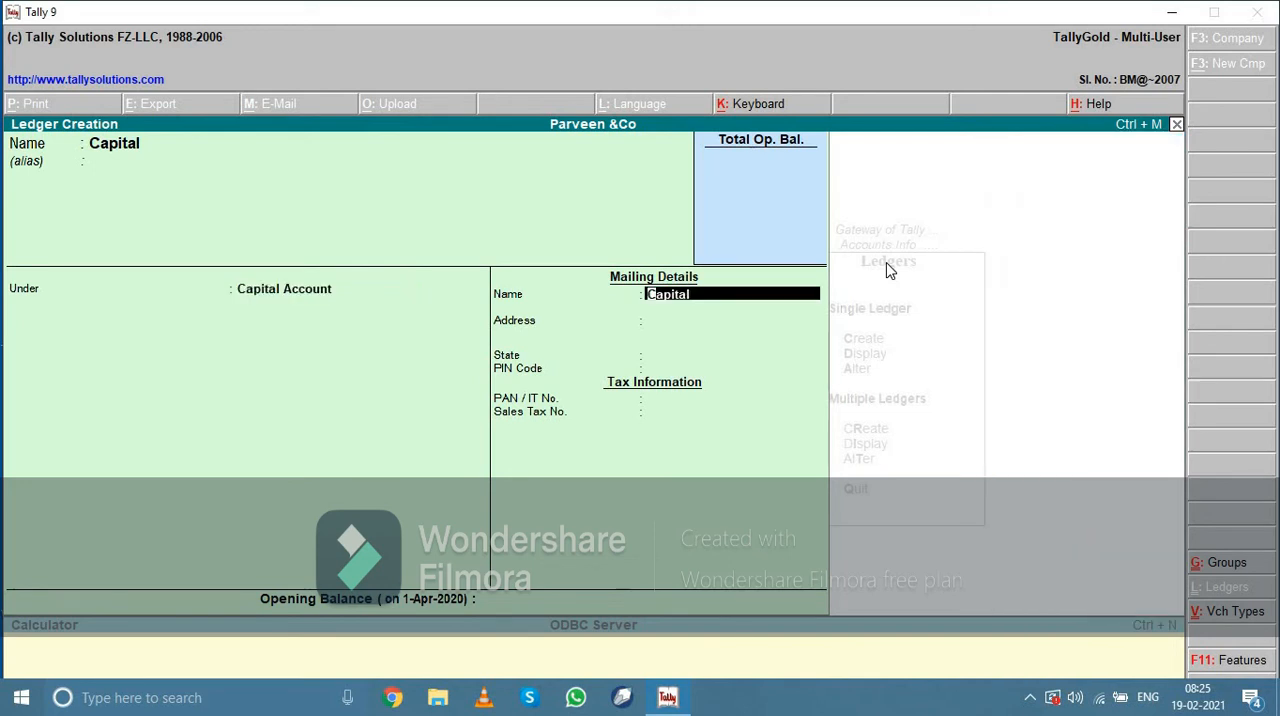
Keep Capital as the ledger's mailing name and enter its mailing address
key(Return)
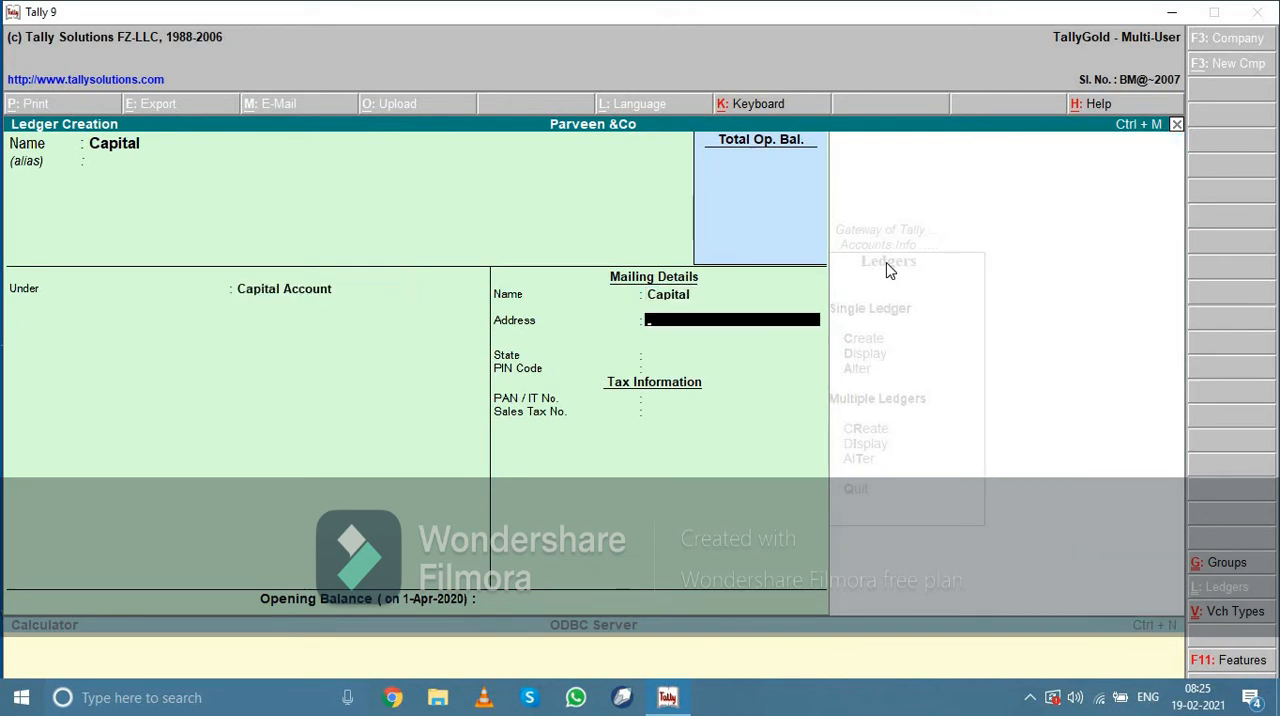
text(Y)
text(Samayp)
text(ur V)
key(BackSpace)
text(Badli)
key(Return)
key(Return)
Set the Capital ledger's state to Delhi and enter its postal code, leaving the tax information blank
text(D)
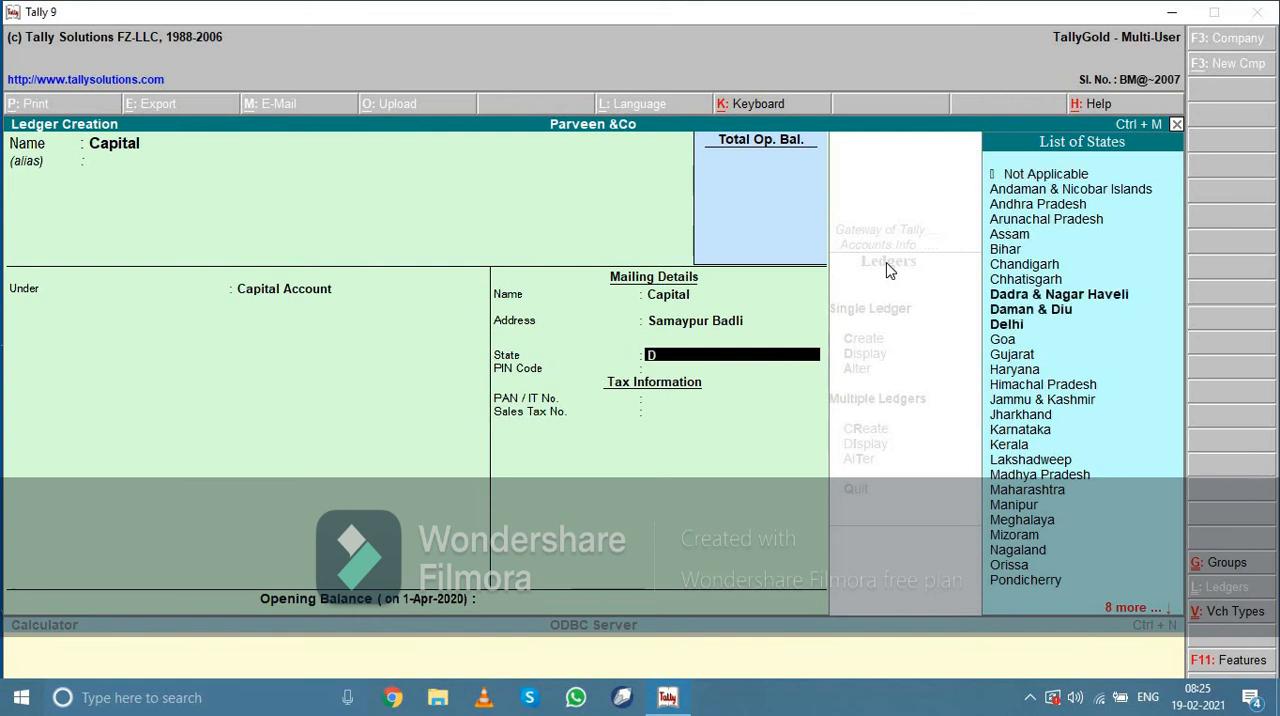
text(e)
key(Return)
text(11)
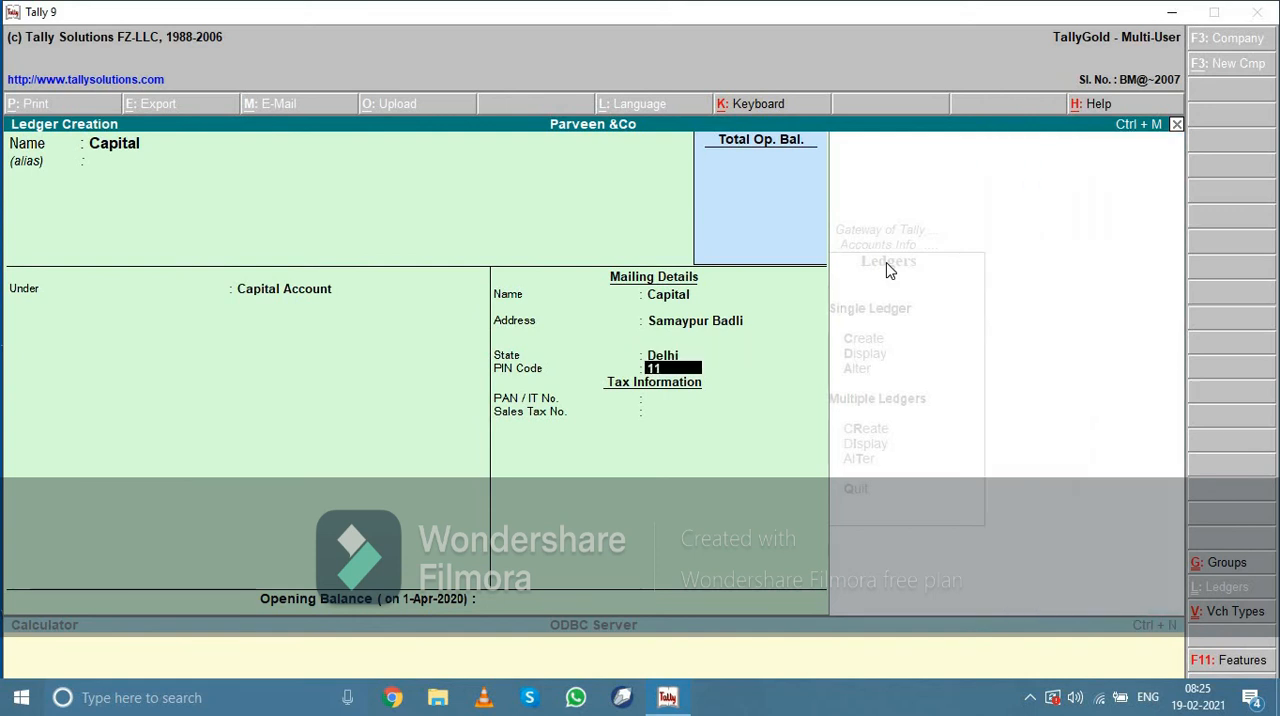
text(0042)
key(Return)
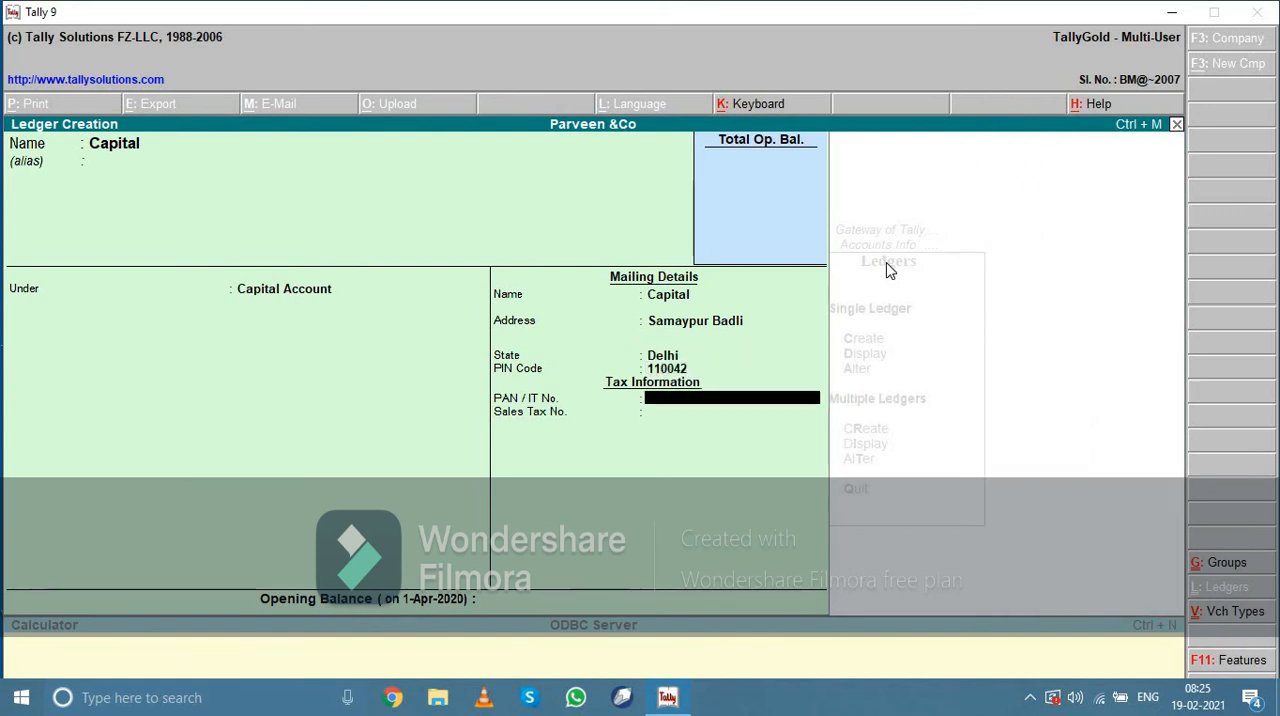
key(Return)
key(Return)
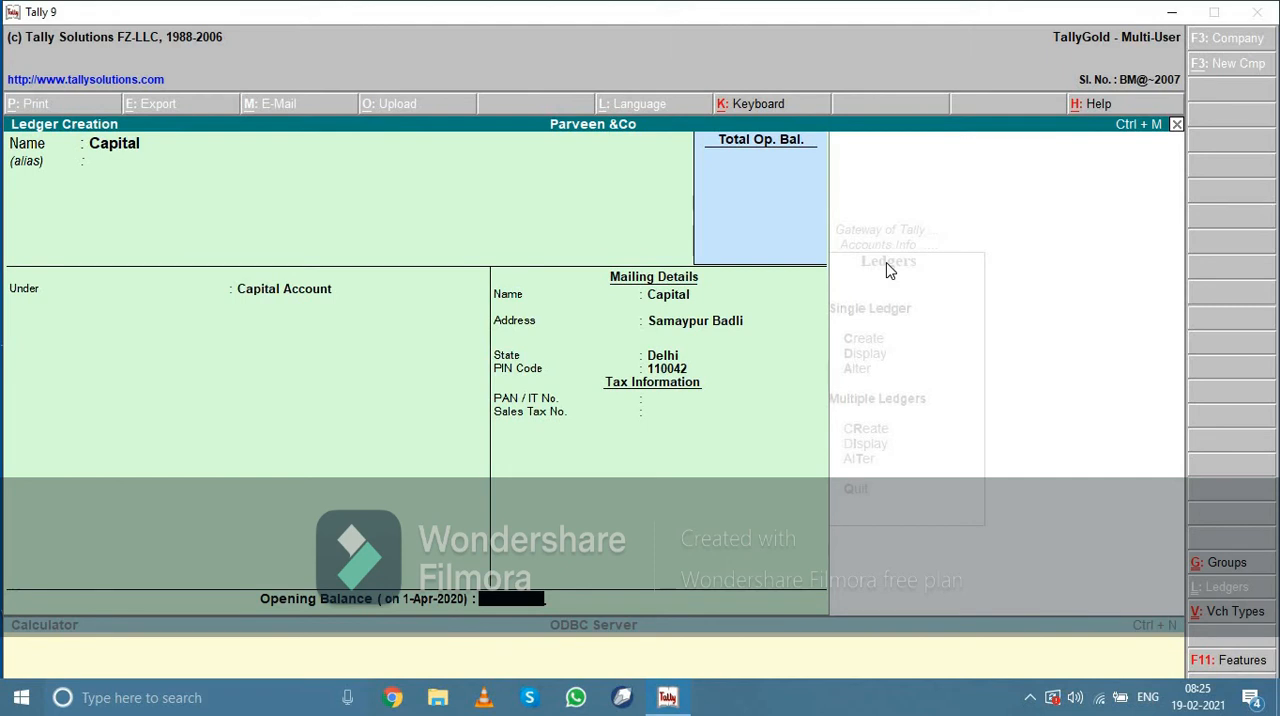
text(20,)
text(0)
text(000)
key(Return)
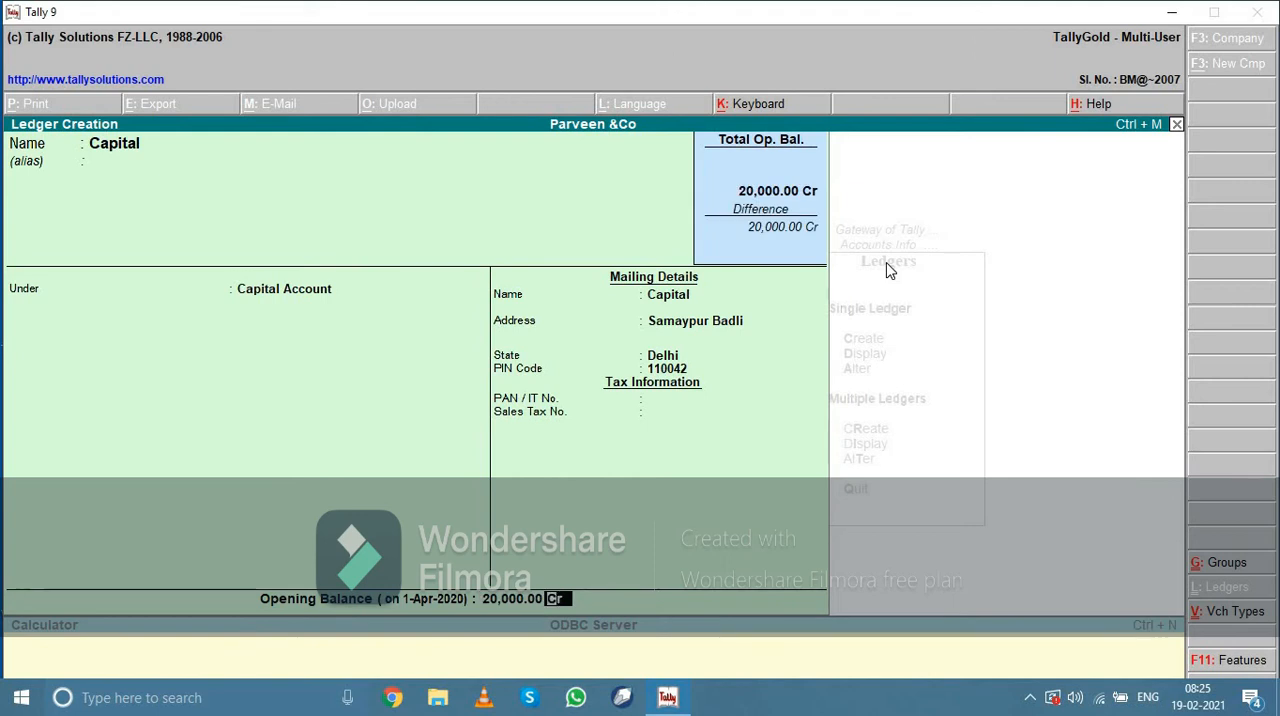
key(BackSpace)
Set the Capital ledger's opening balance to 2,00,000 Cr and save the ledger
text(2000)
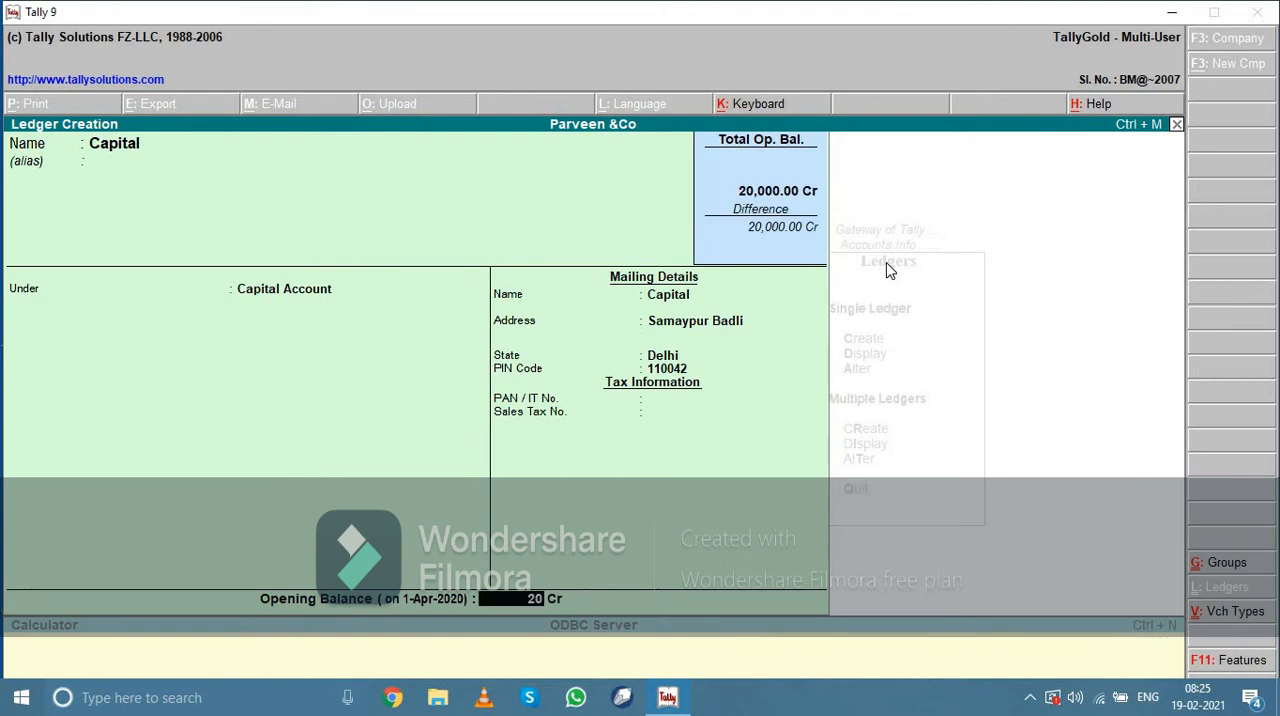
text(00)
key(Return)
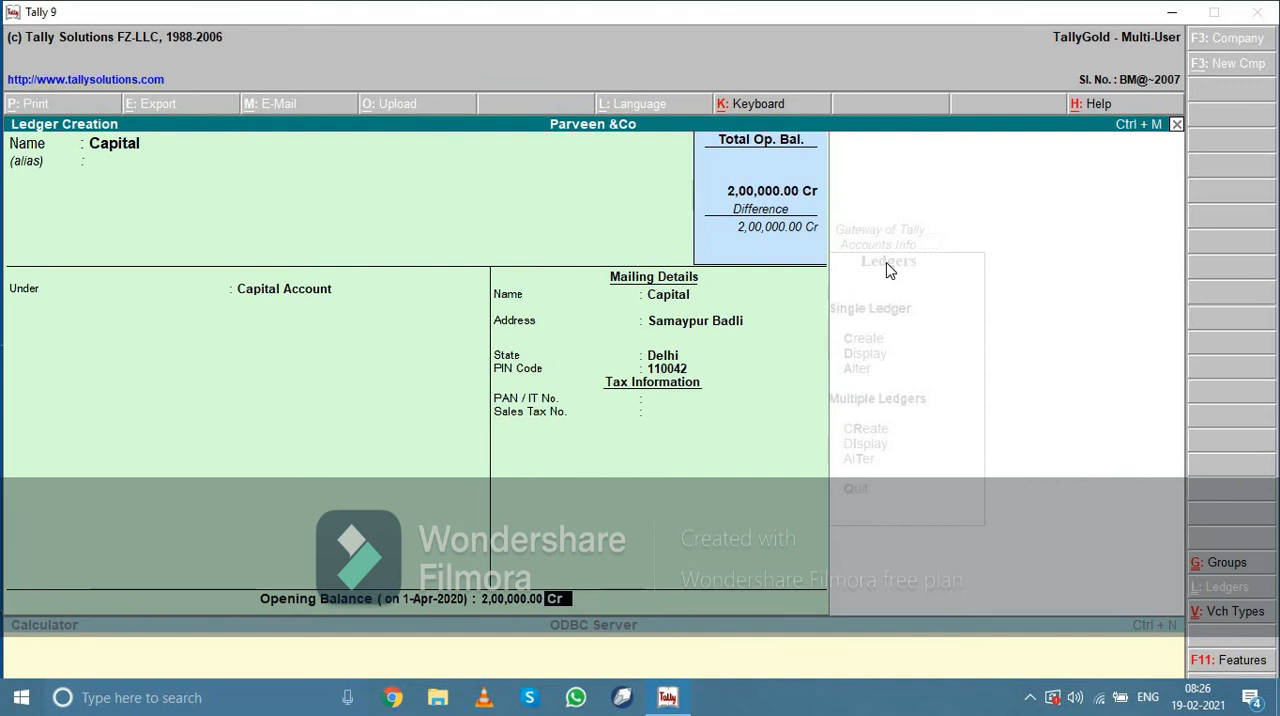
key(Return)
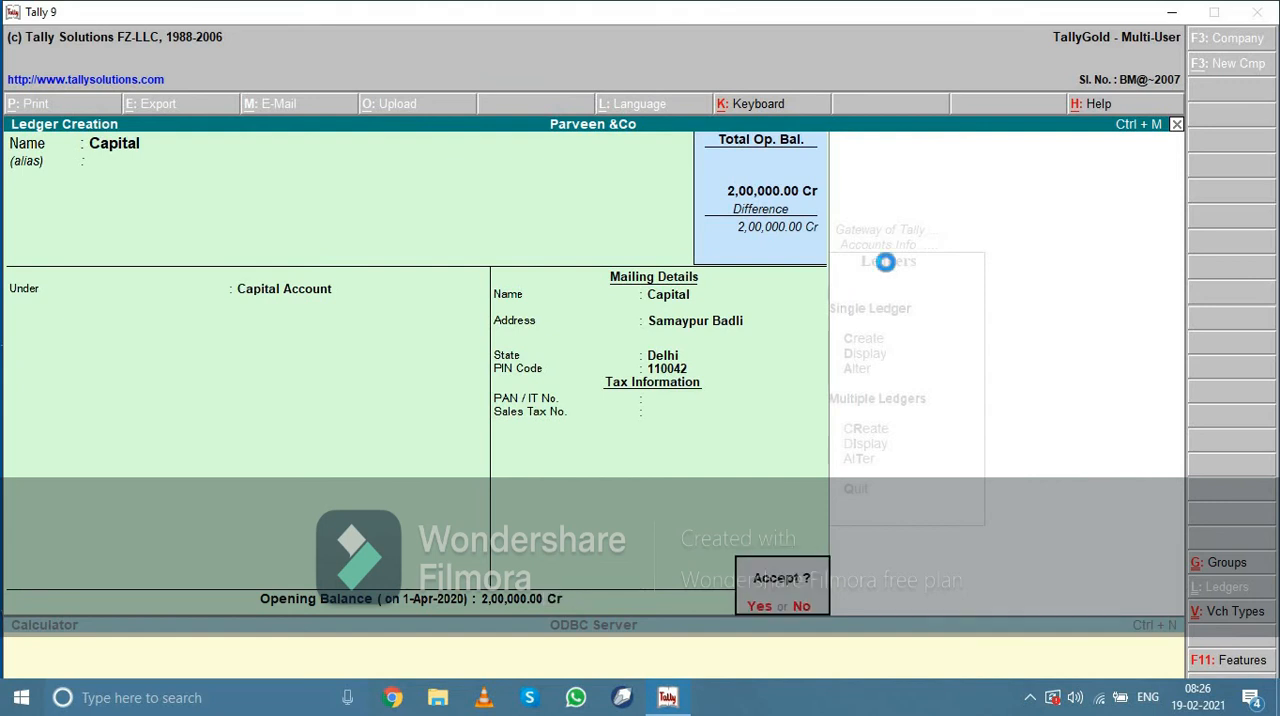
key(Return)
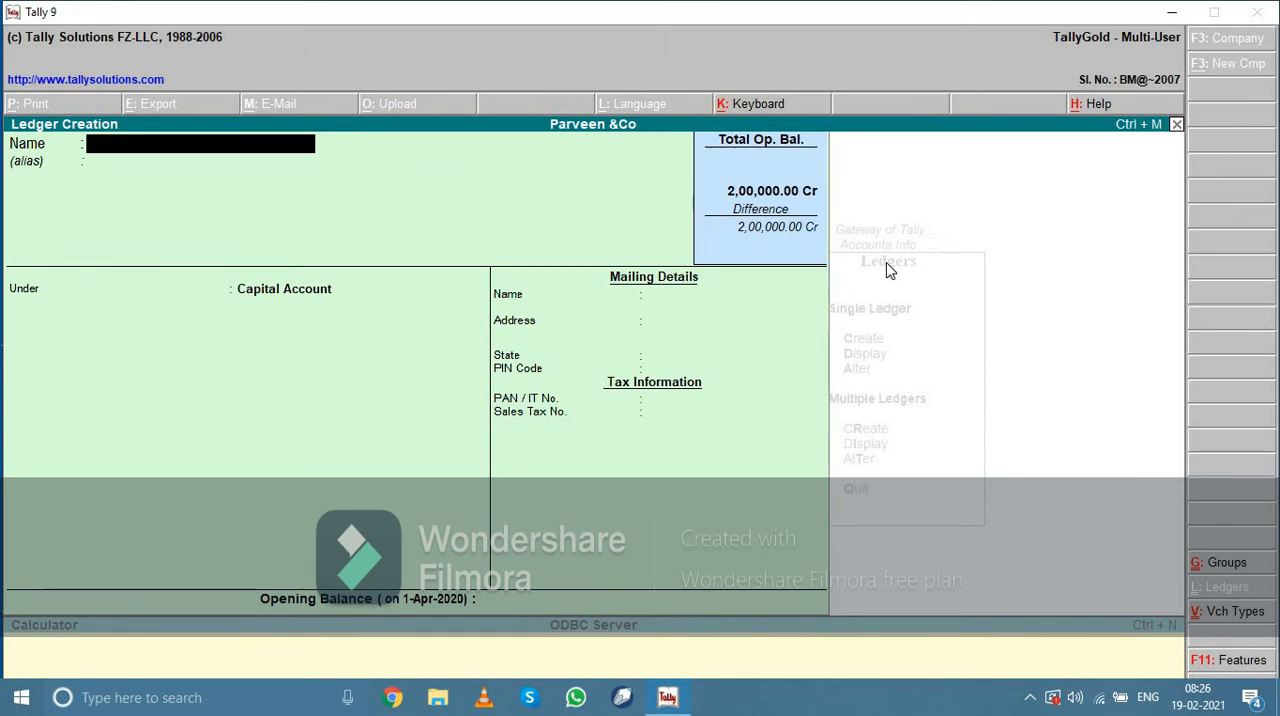
Name the next ledger Bank under the Bank Accounts group, keeping 1-Apr-2020 as the effective date for reconciliation
text(Bank)
key(Return)
key(Return)
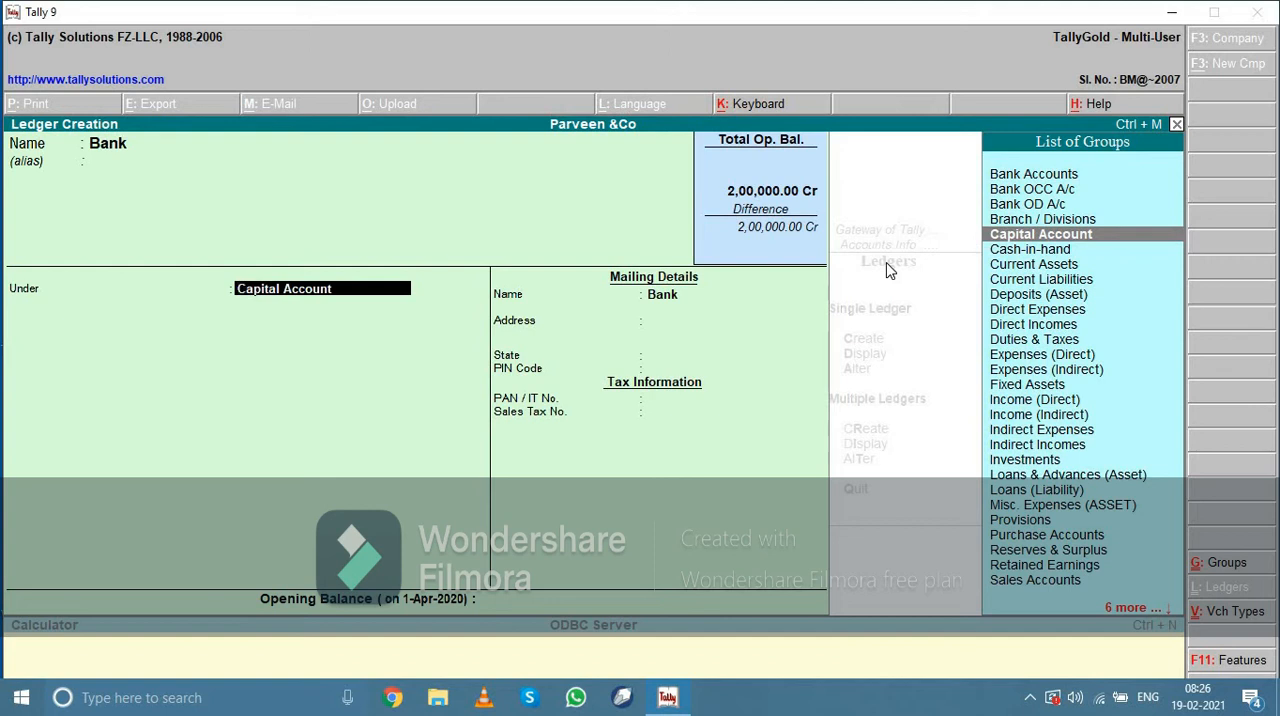
text(Ba)
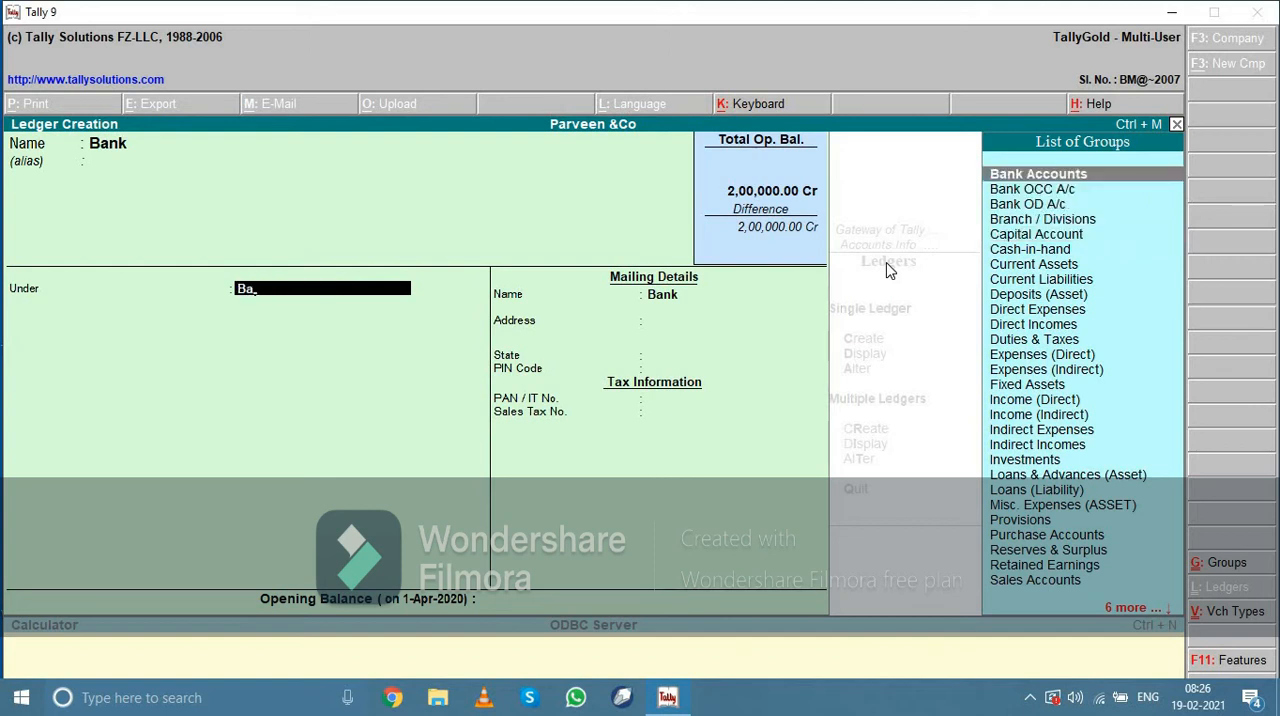
key(Return)
Keep Bank as the mailing name and enter the ledger's bank account number and address
key(Return)
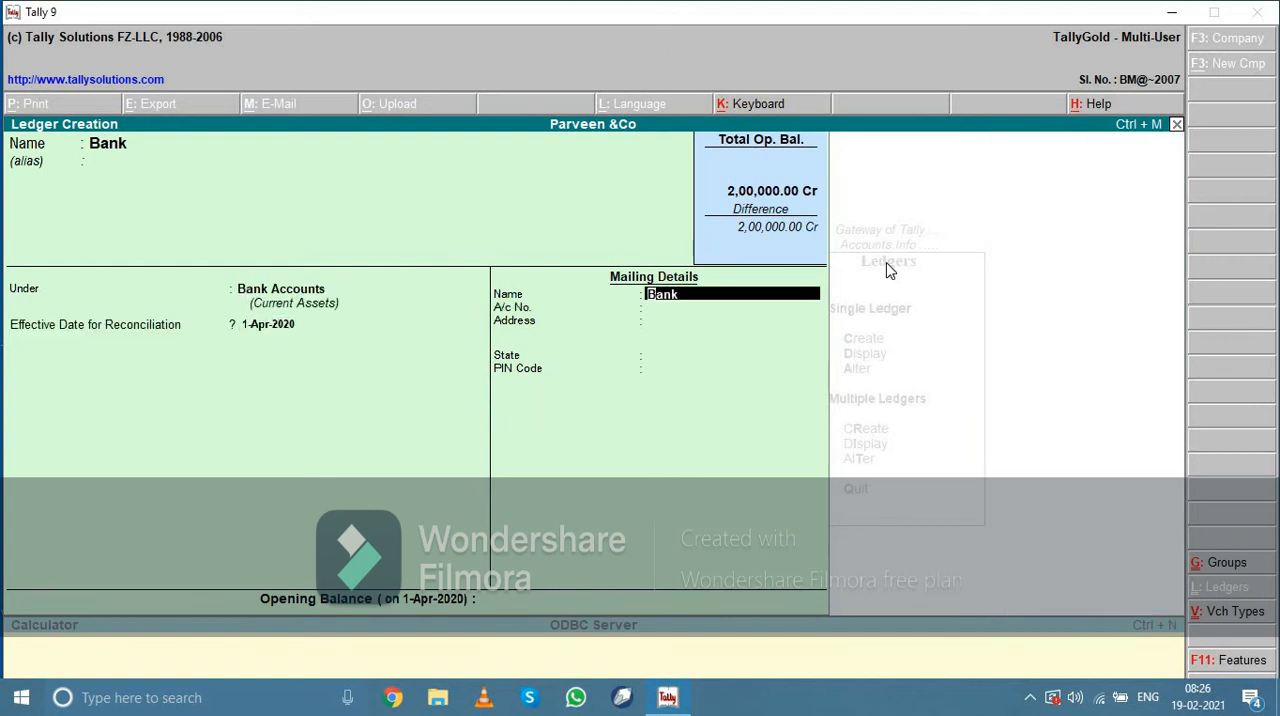
key(Return)
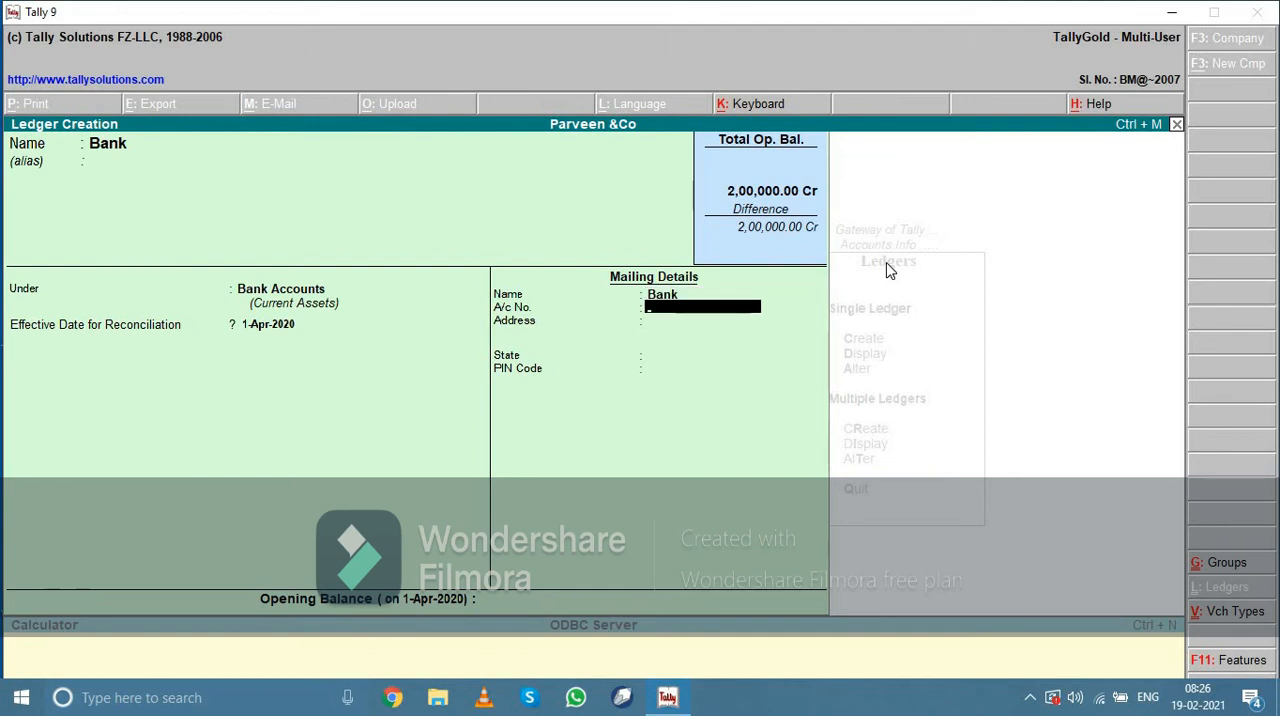
key(Return)
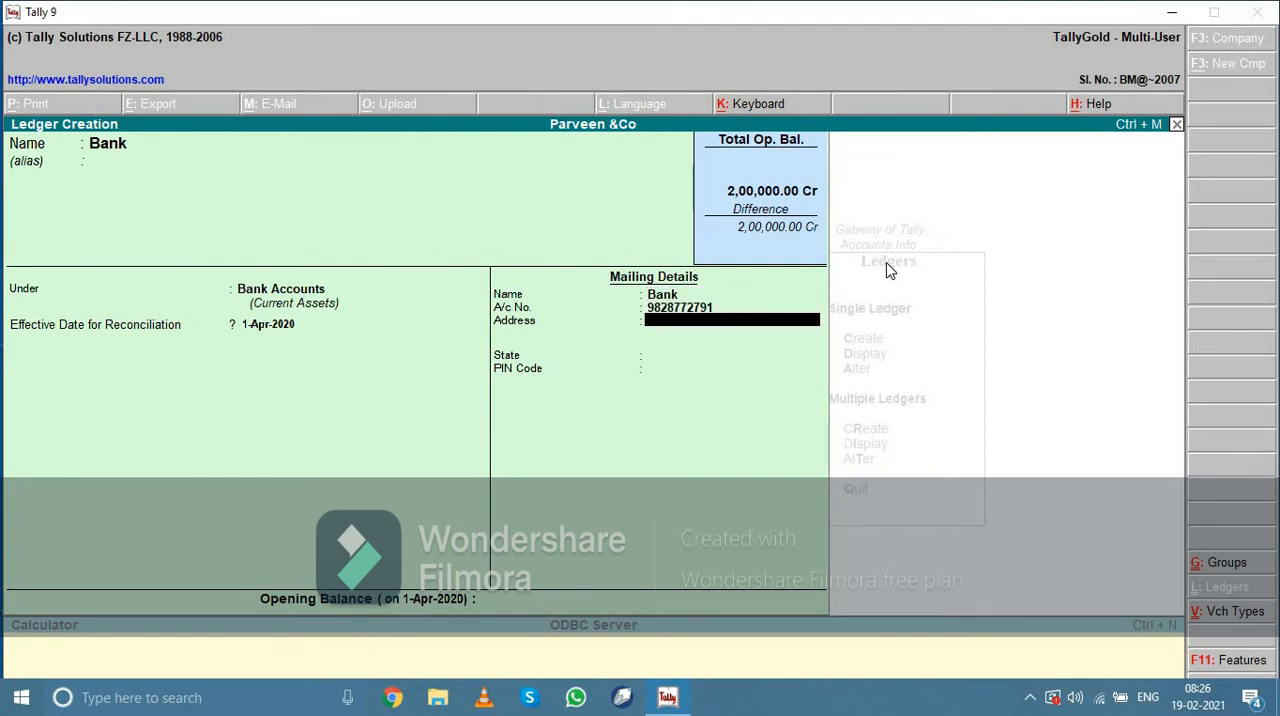
text(Sec 9 Rhoini)
key(Return)
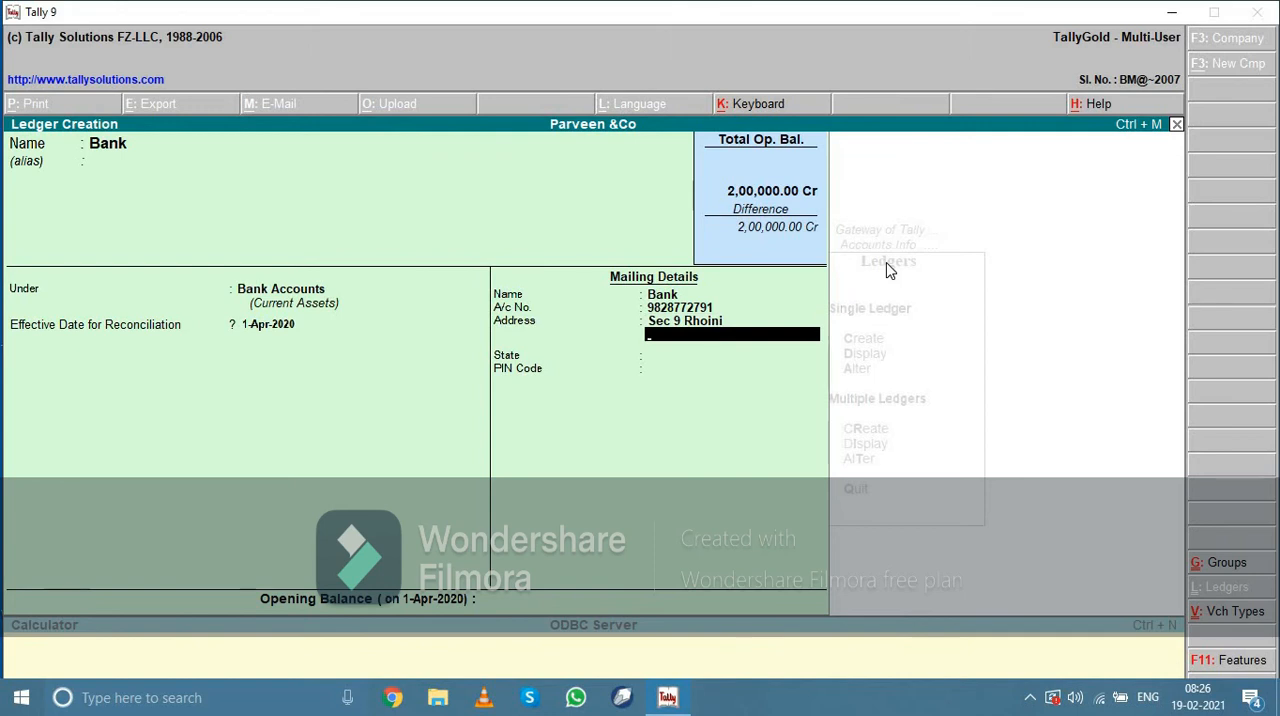
key(Return)
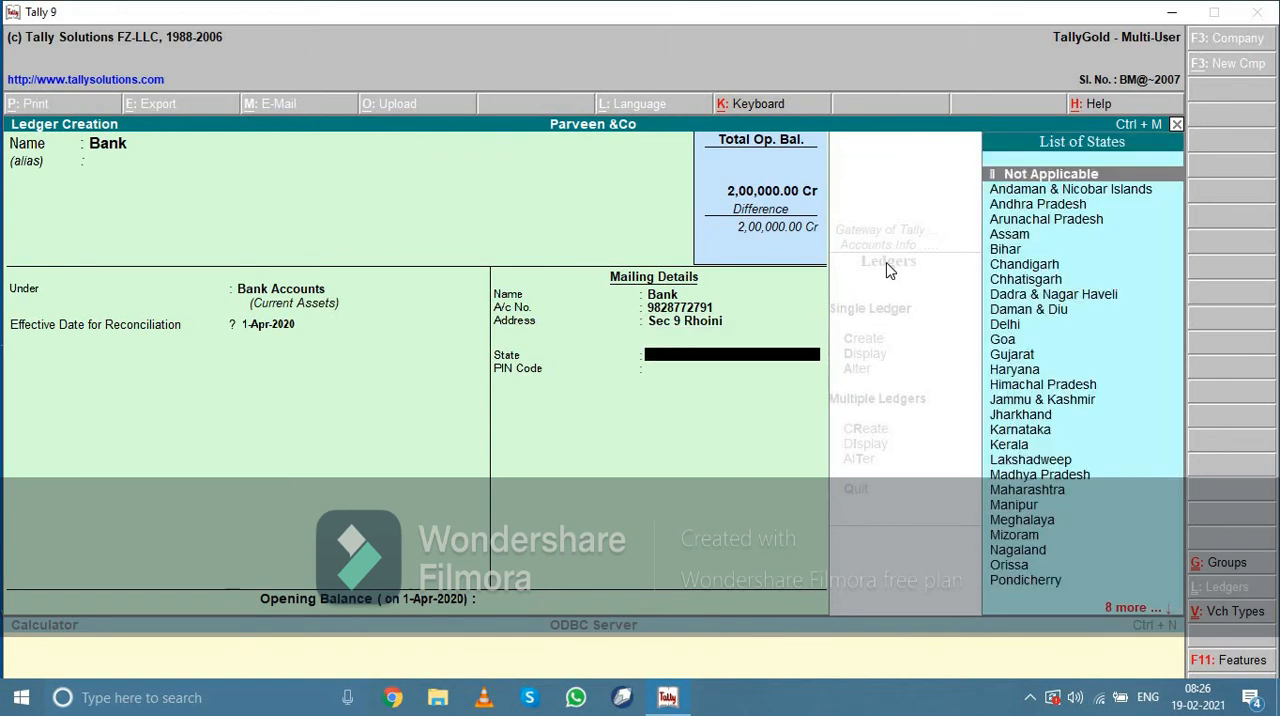
Set the Bank ledger's state to Delhi and enter its postal code
text(De)
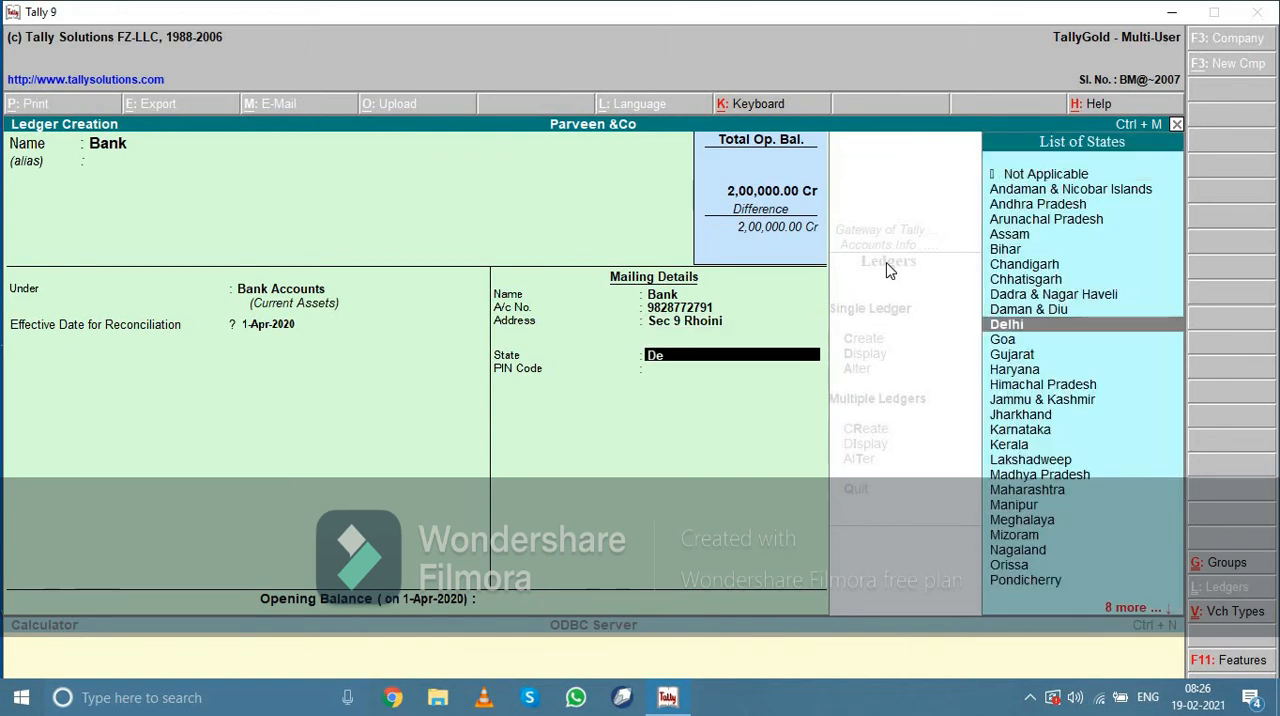
key(Return)
text(110042)
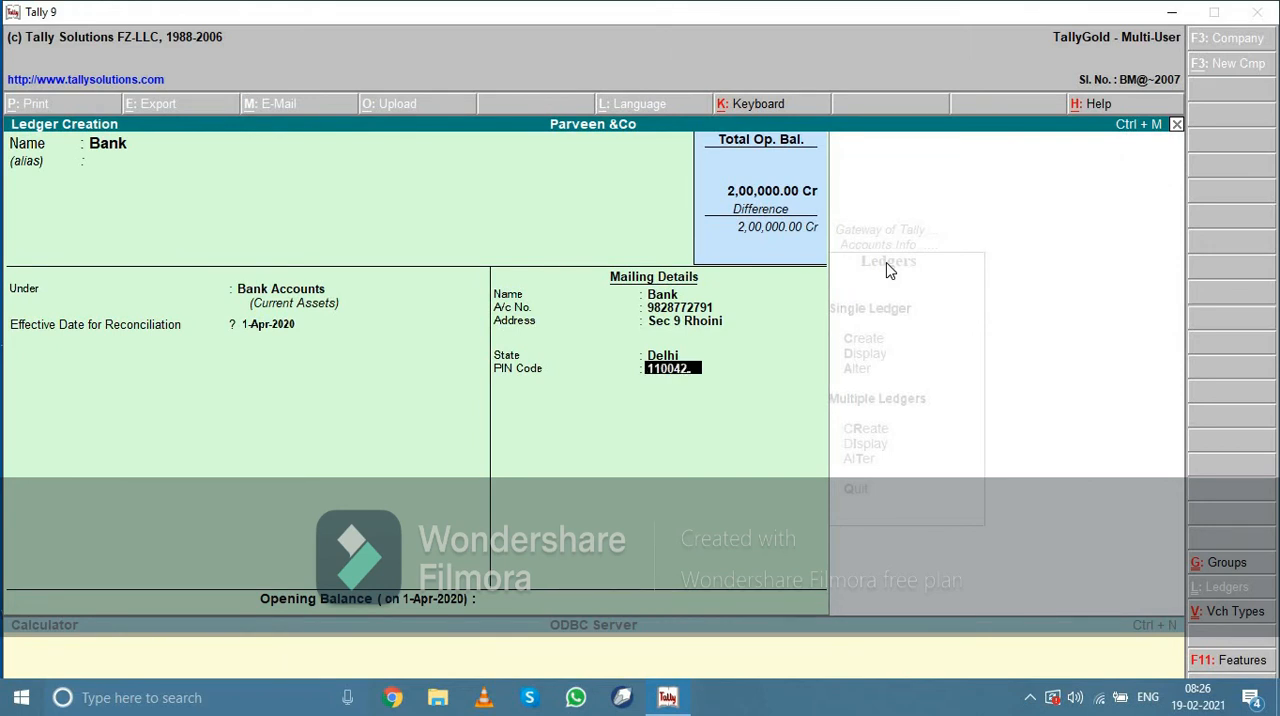
key(Return)
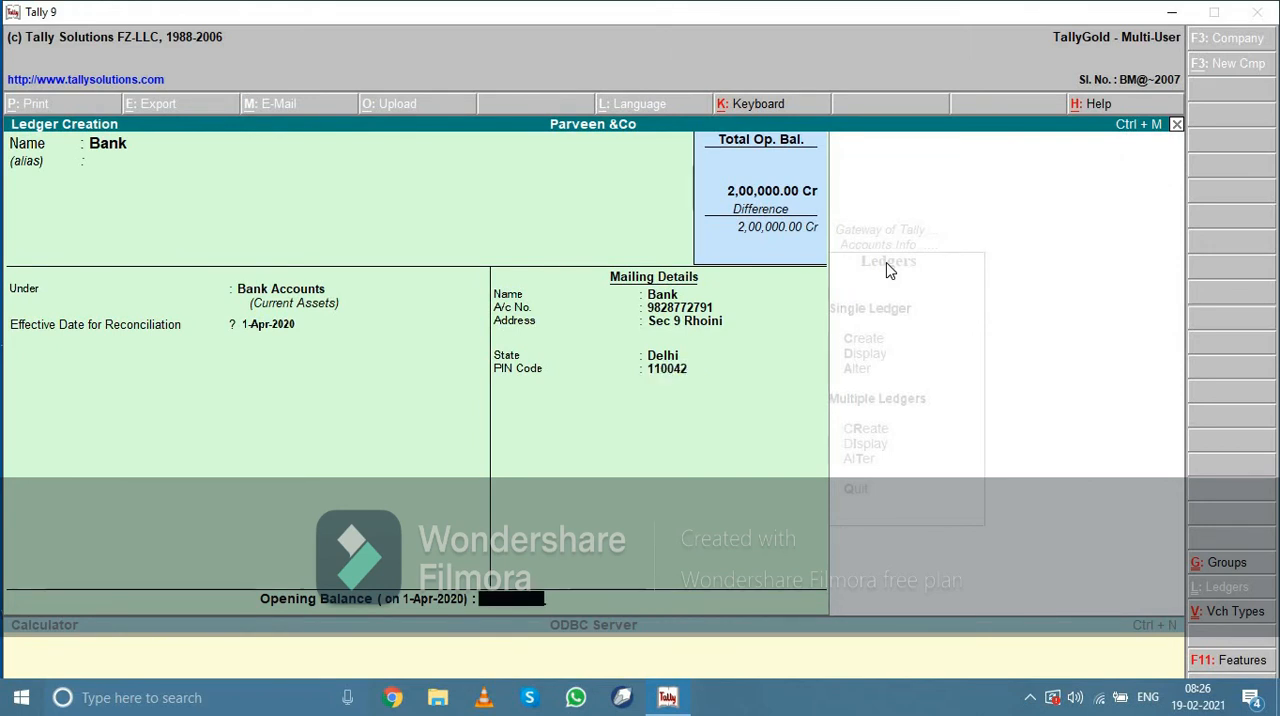
Set the Bank ledger's opening balance to 1,00,000 Dr
text(1,00,)
text(00000)
key(Return)
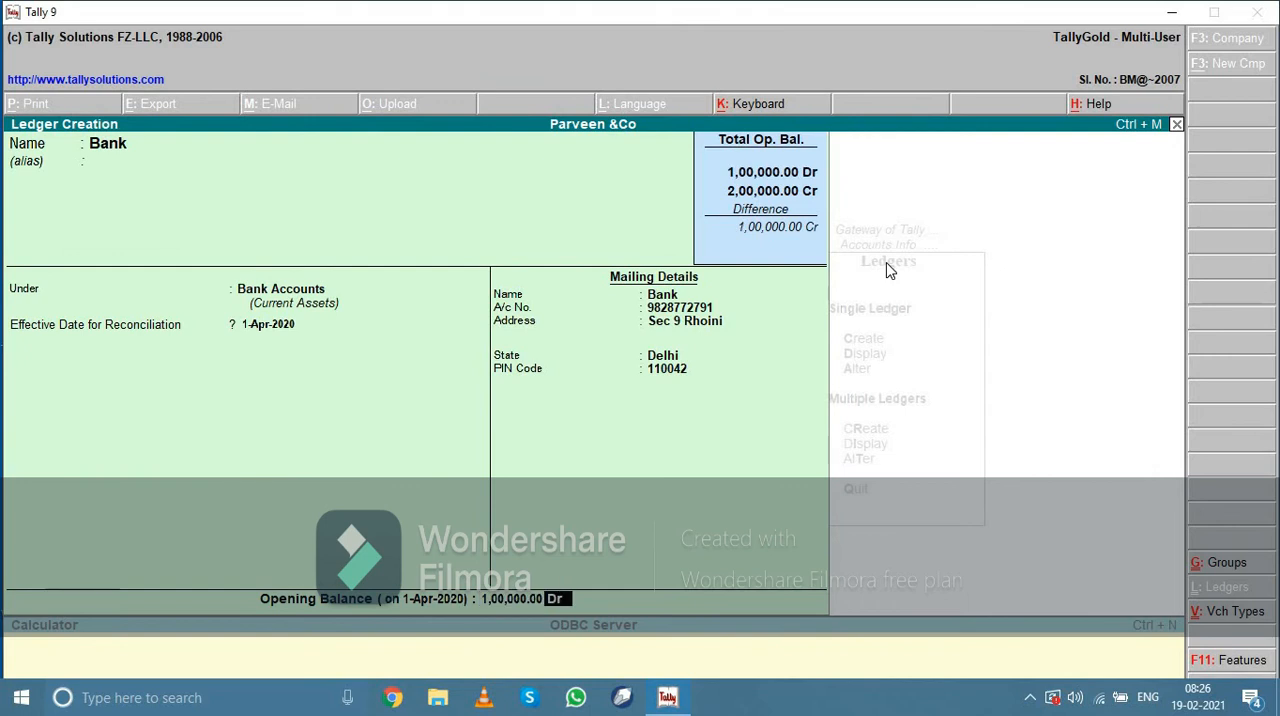
key(Return)
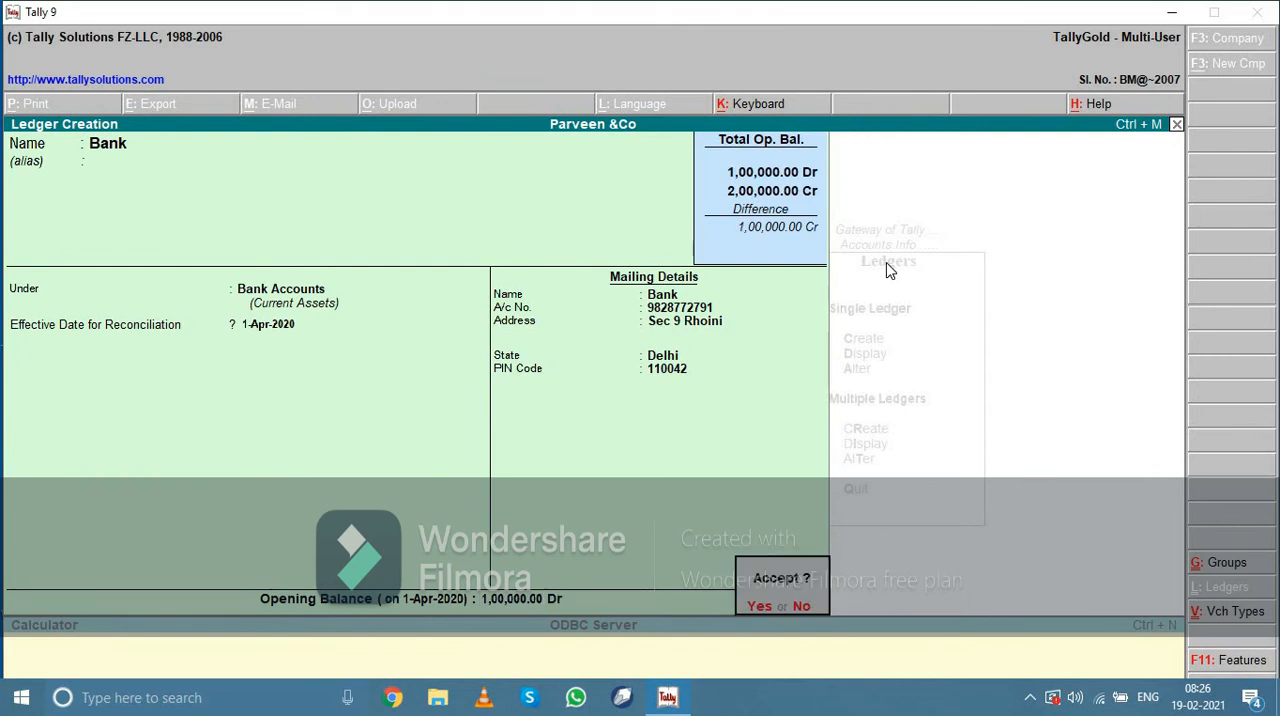
Save the Bank ledger, and start the next ledger as Purchase under the Purchase Accounts group
key(Return)
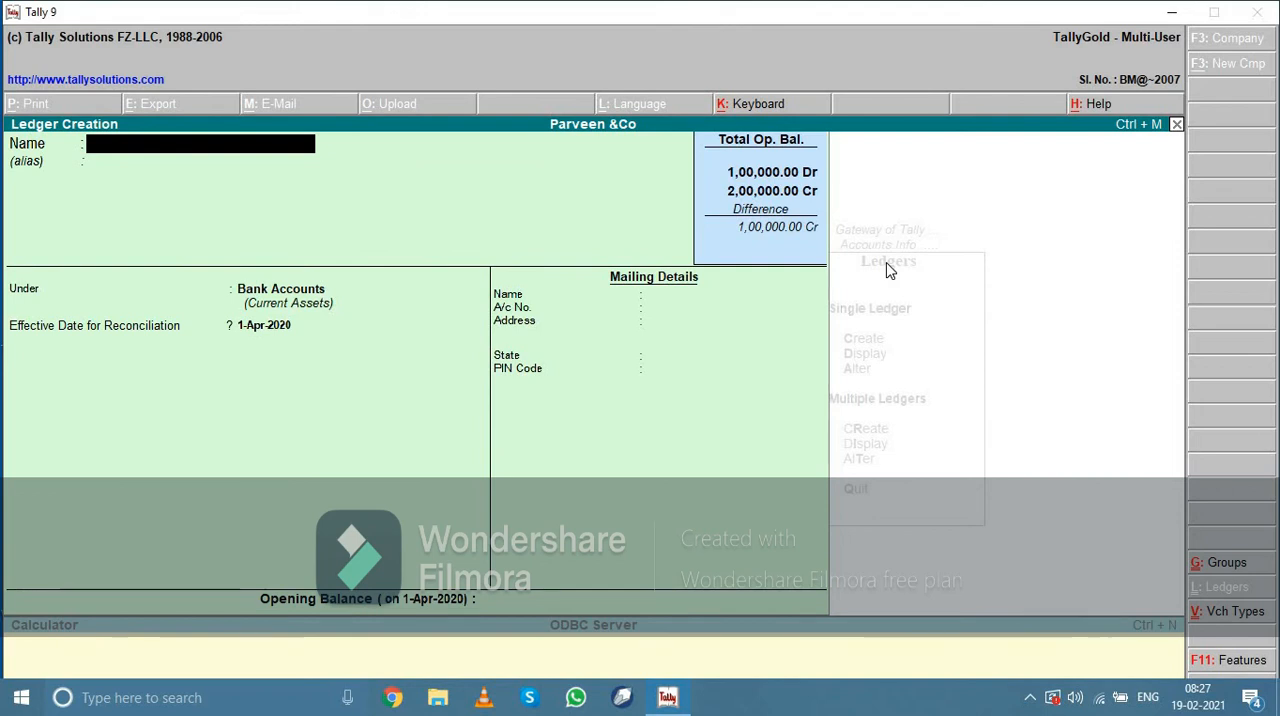
text(Pur)
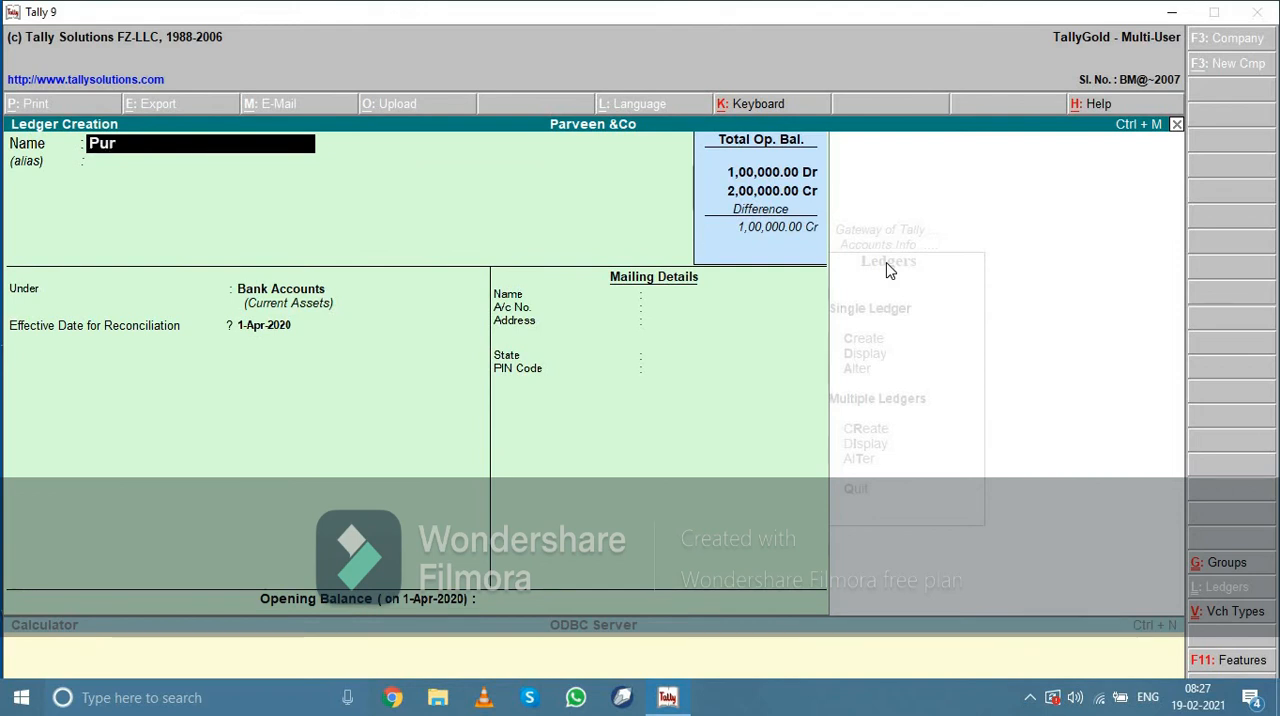
text(csa)
key(BackSpace)
text(hase)
key(Return)
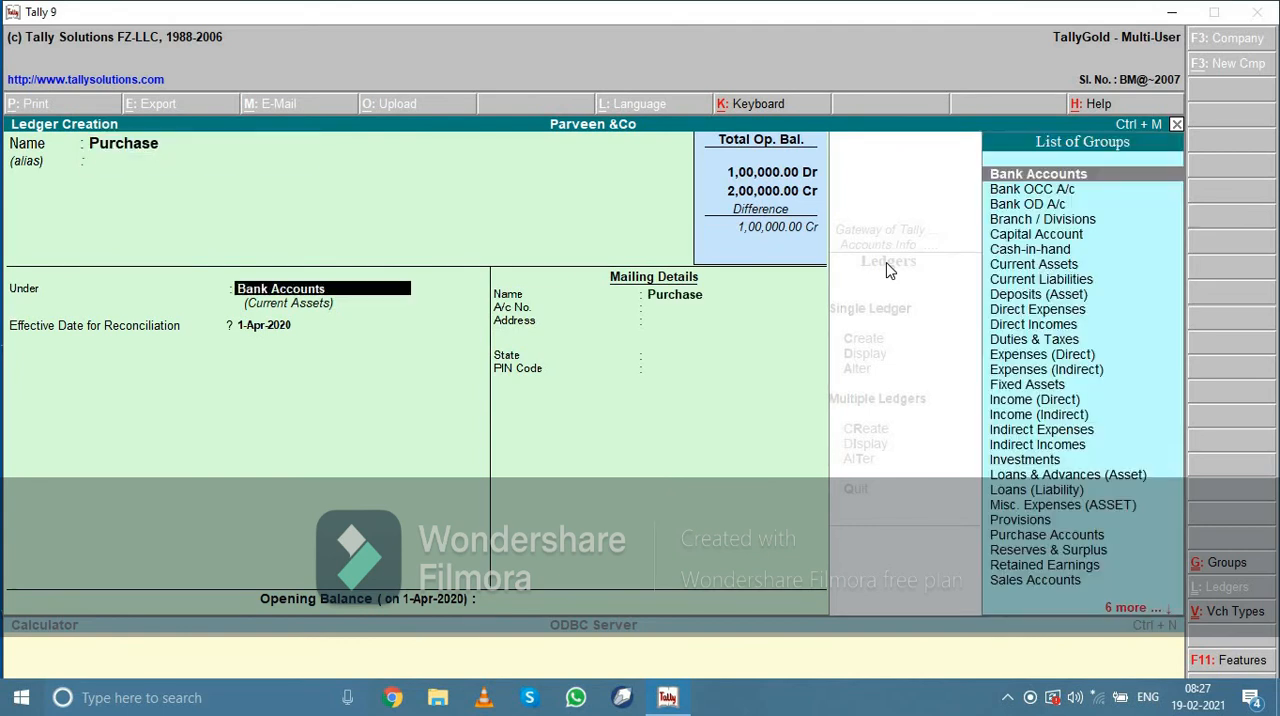
text(Pu)
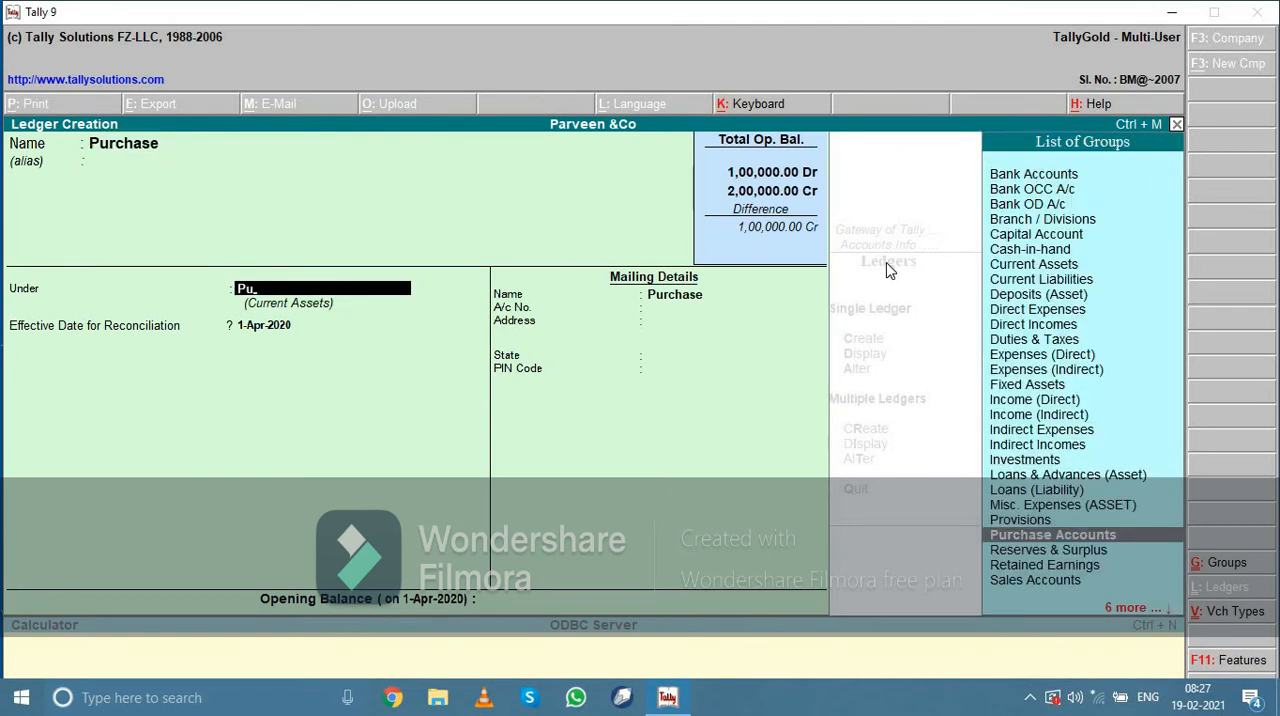
key(Return)
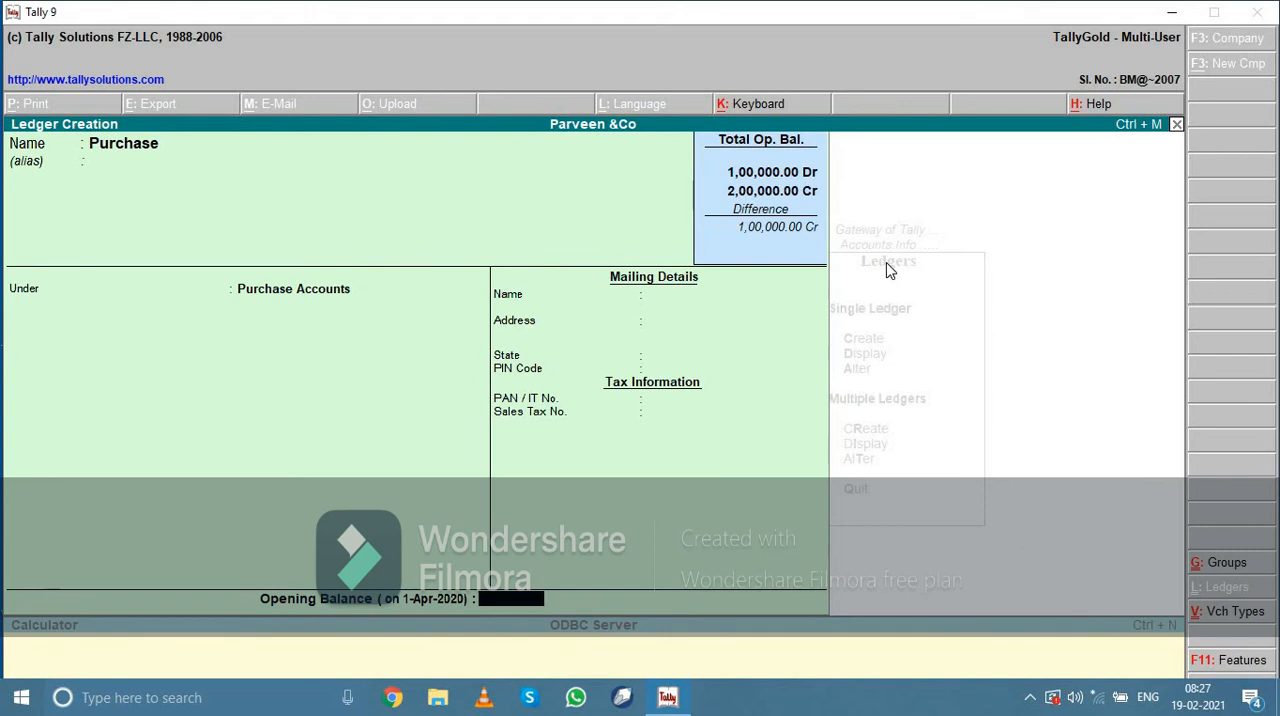
Set the Purchase ledger's opening balance to 20,000 Dr and save the ledger
text(20,000)
key(Return)
key(Return)
key(Return)
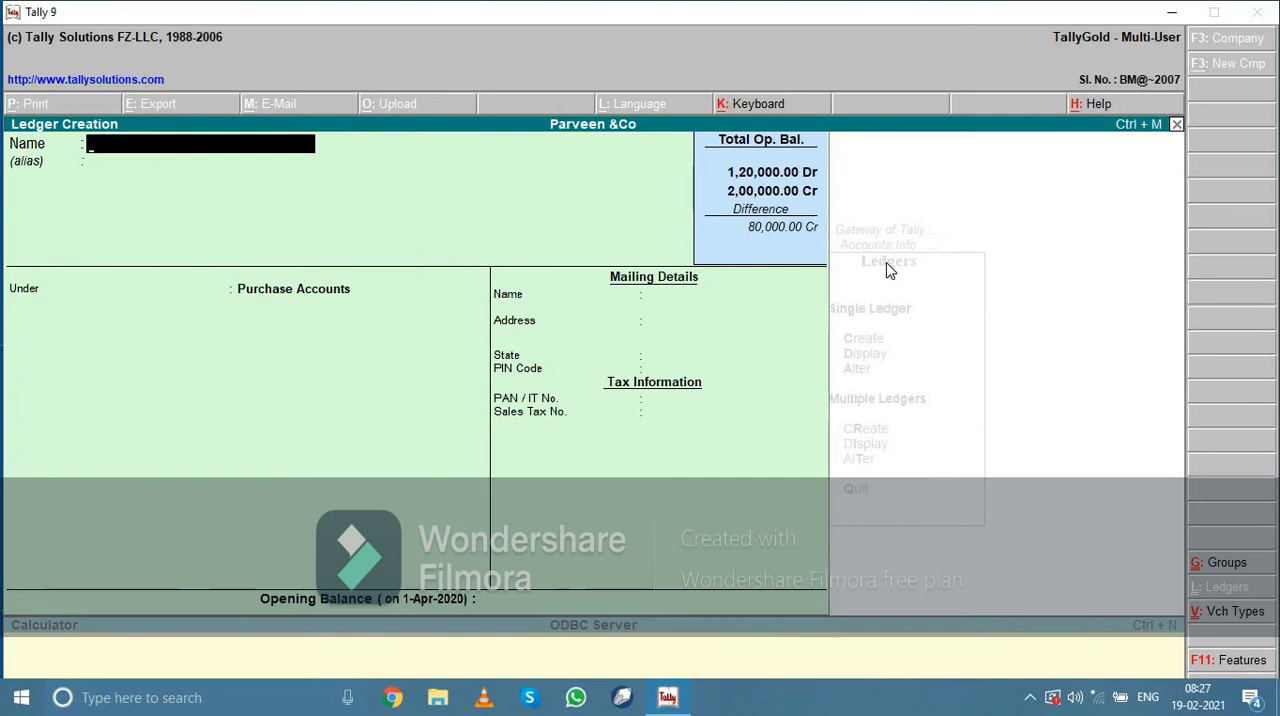
Name the next ledger Sales without an alias and place it under the Sales Accounts group
text(Sales)
key(Return)
key(Return)
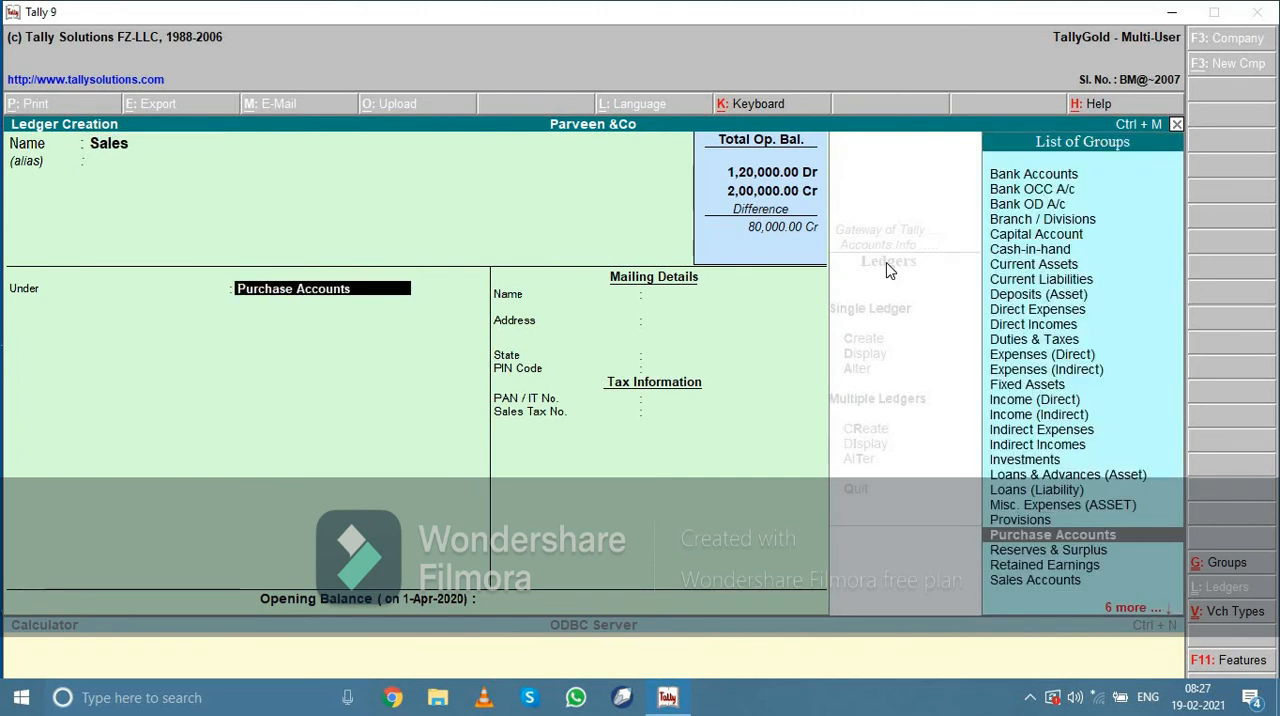
text(Sa)
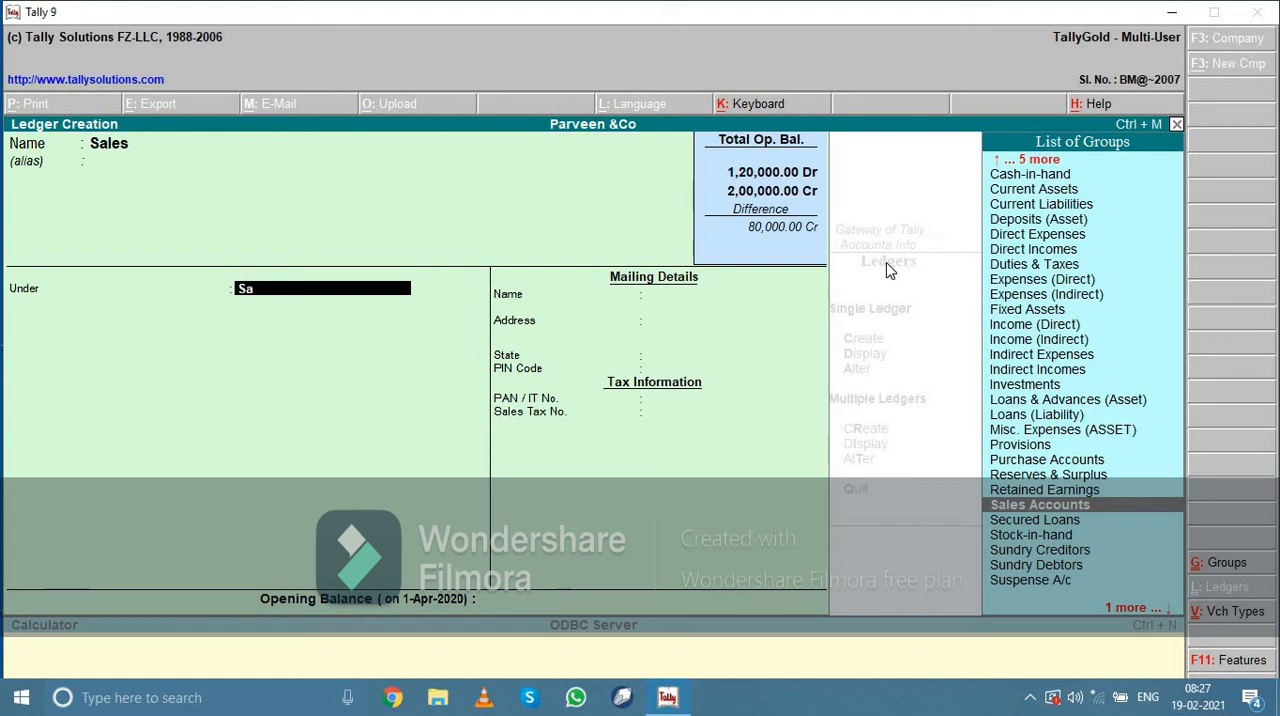
key(Return)
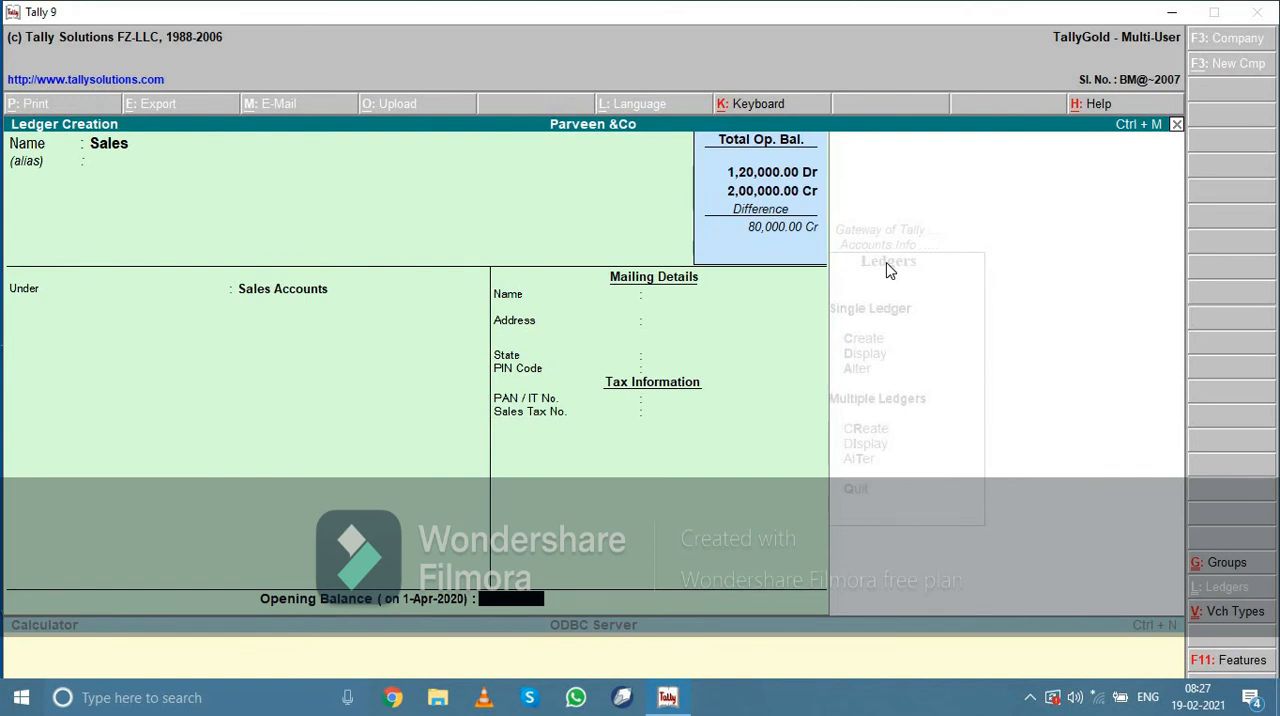
Set the Sales ledger's opening balance to 30,000 Cr and save the ledger
text(30,)
text(0000)
key(Return)
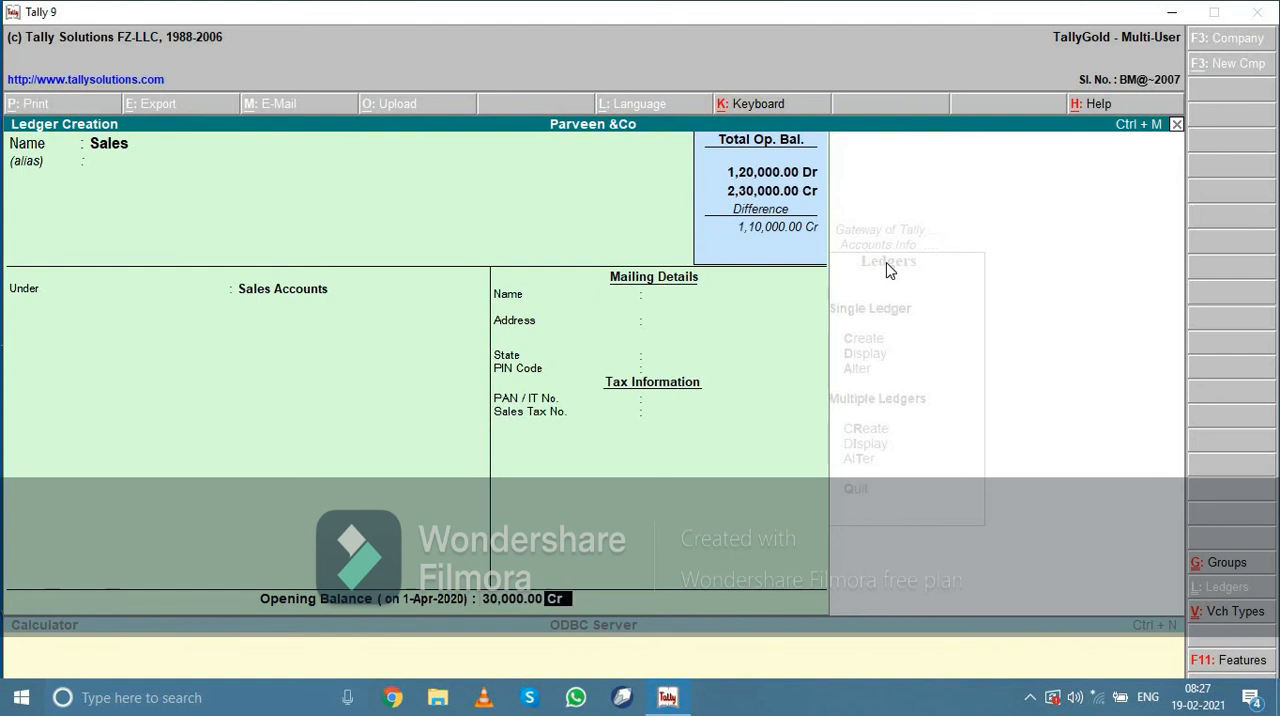
key(Return)
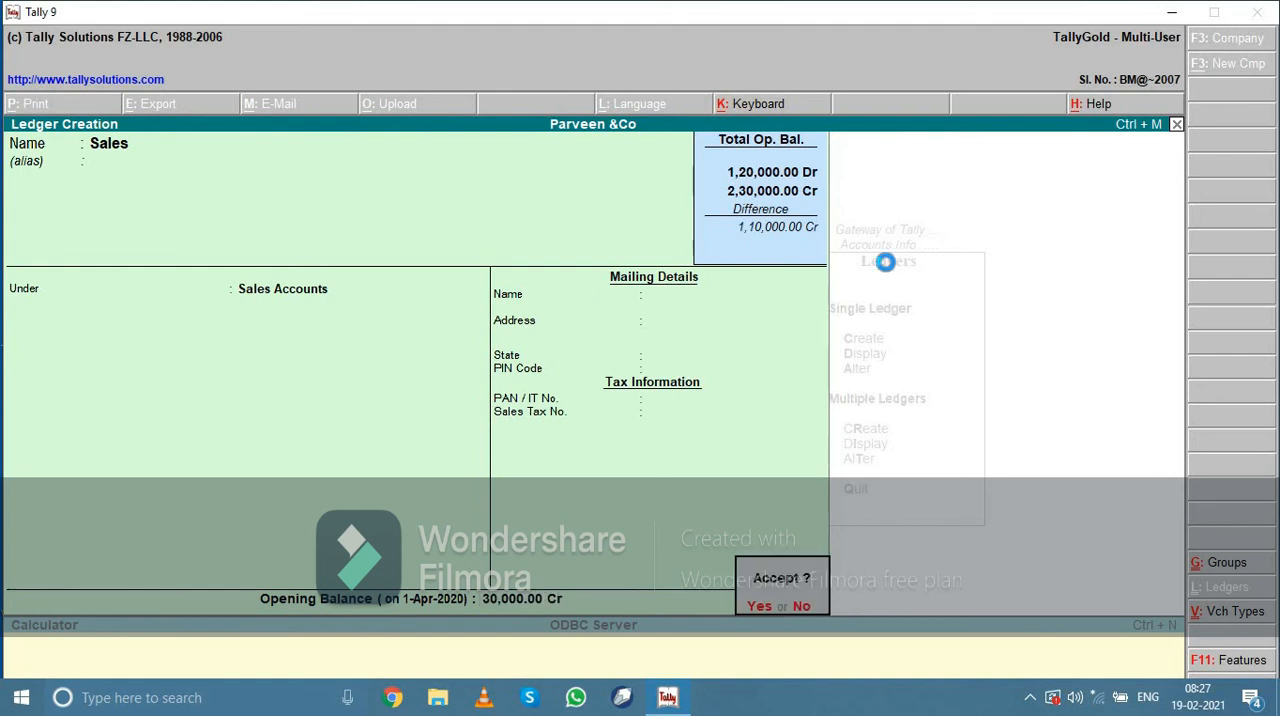
key(Return)
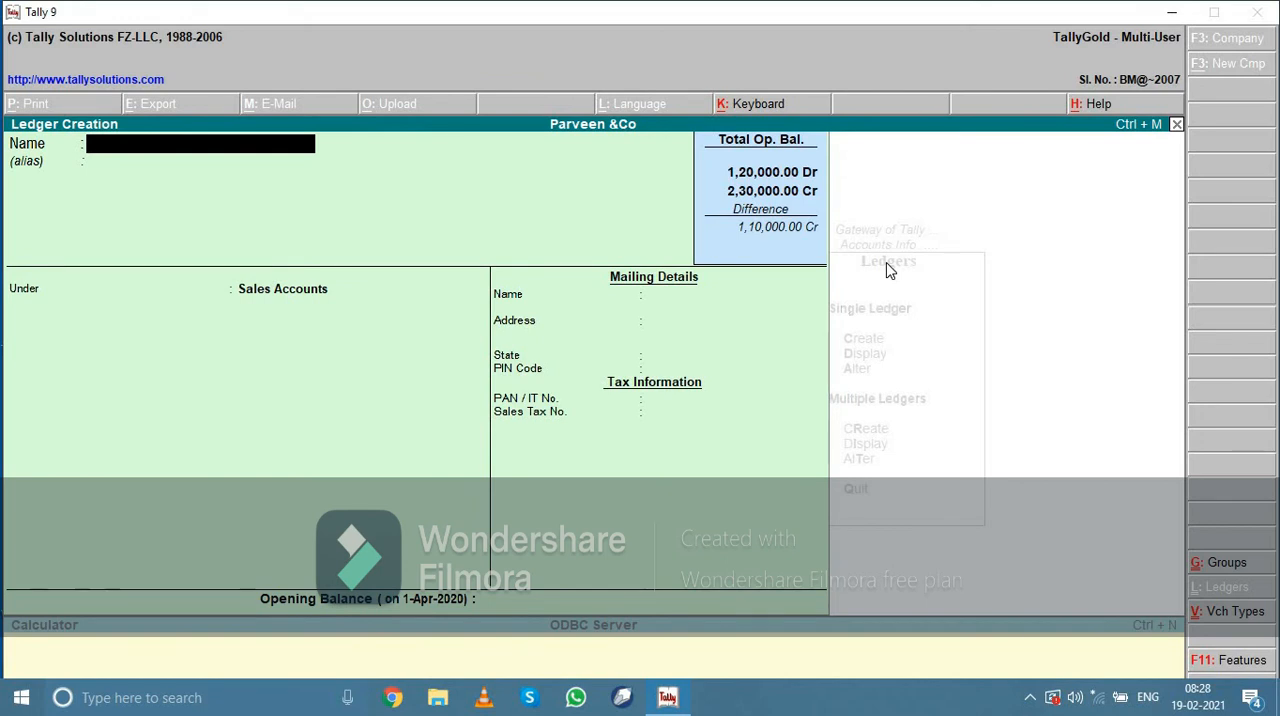
Create a Wages ledger under the Direct Expenses group with an opening balance of 1,000 Dr
text(Wages)
key(Return)
key(Return)
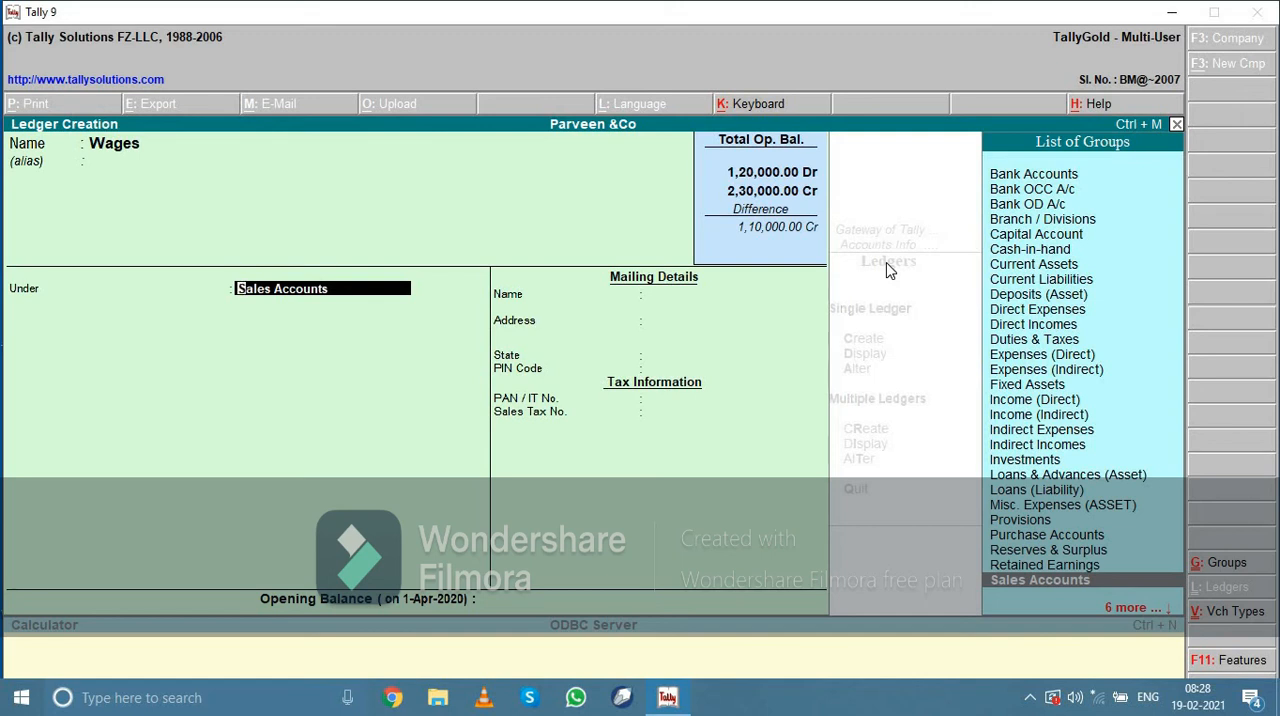
text(Di)
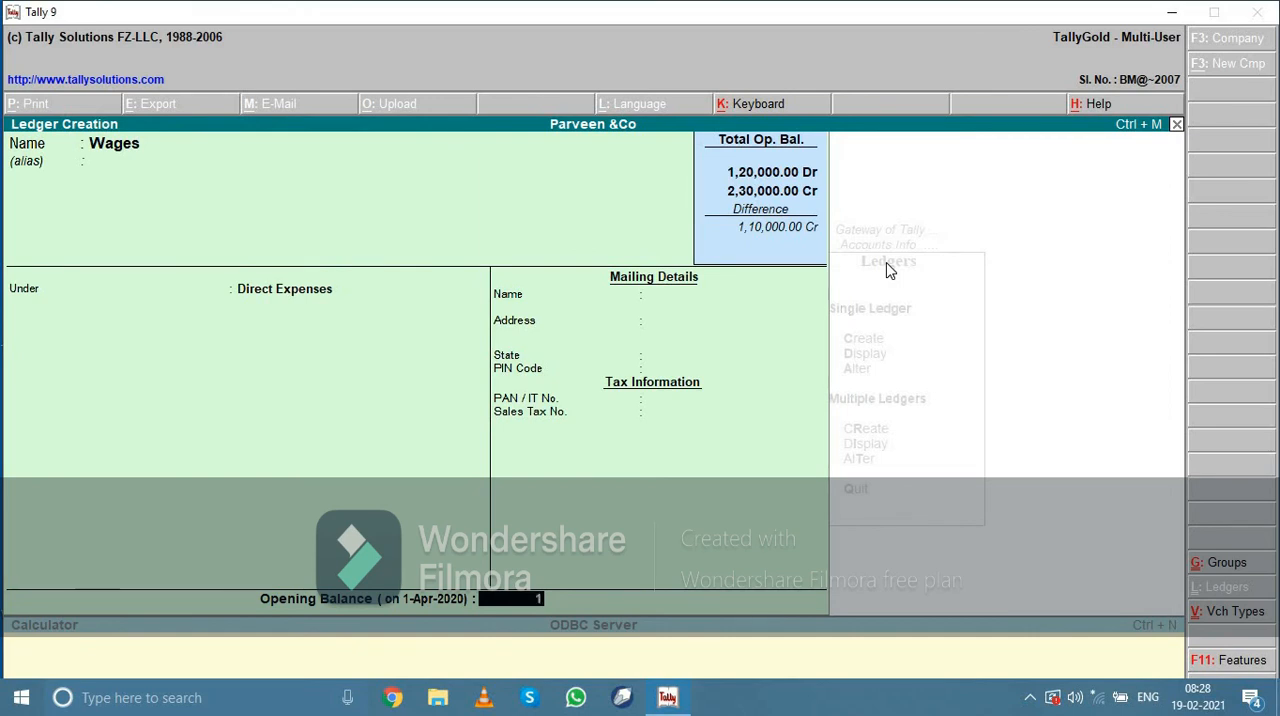
text(000)
key(Return)
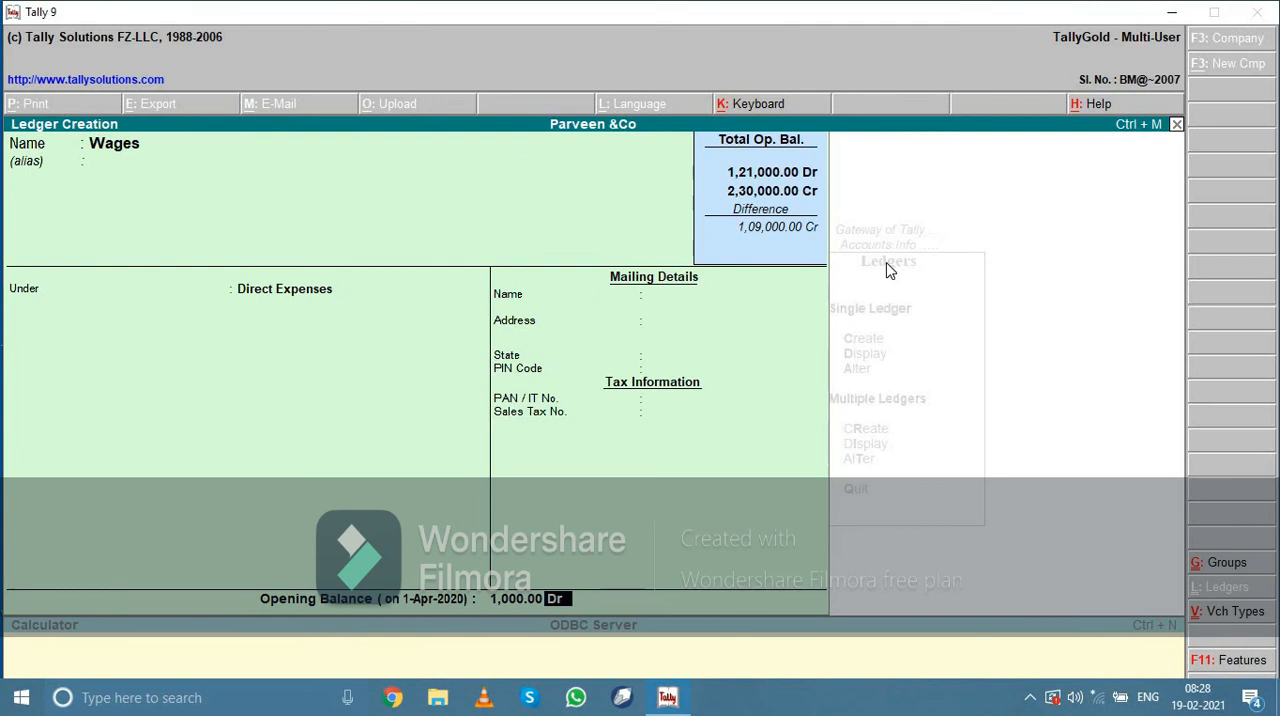
key(Return)
key(Return)
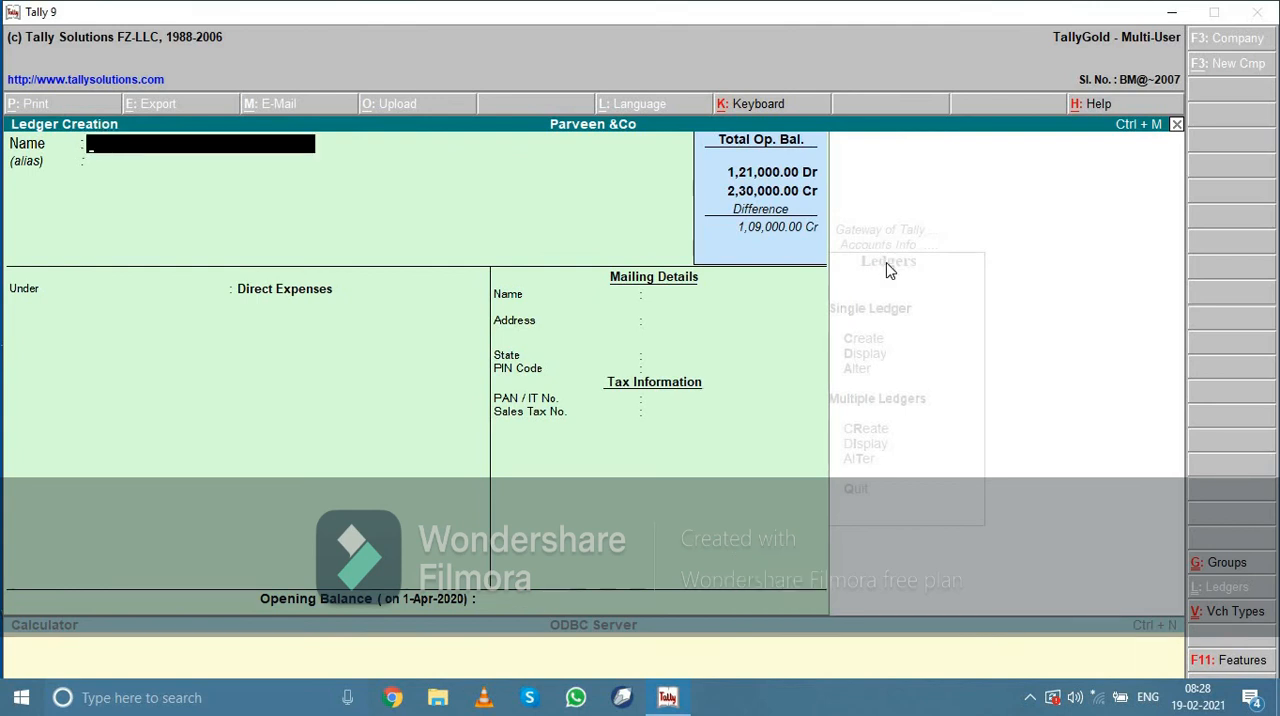
Name the next ledger Salaries without an alias and place it under the Indirect Expenses group
text(Salaries)
key(Return)
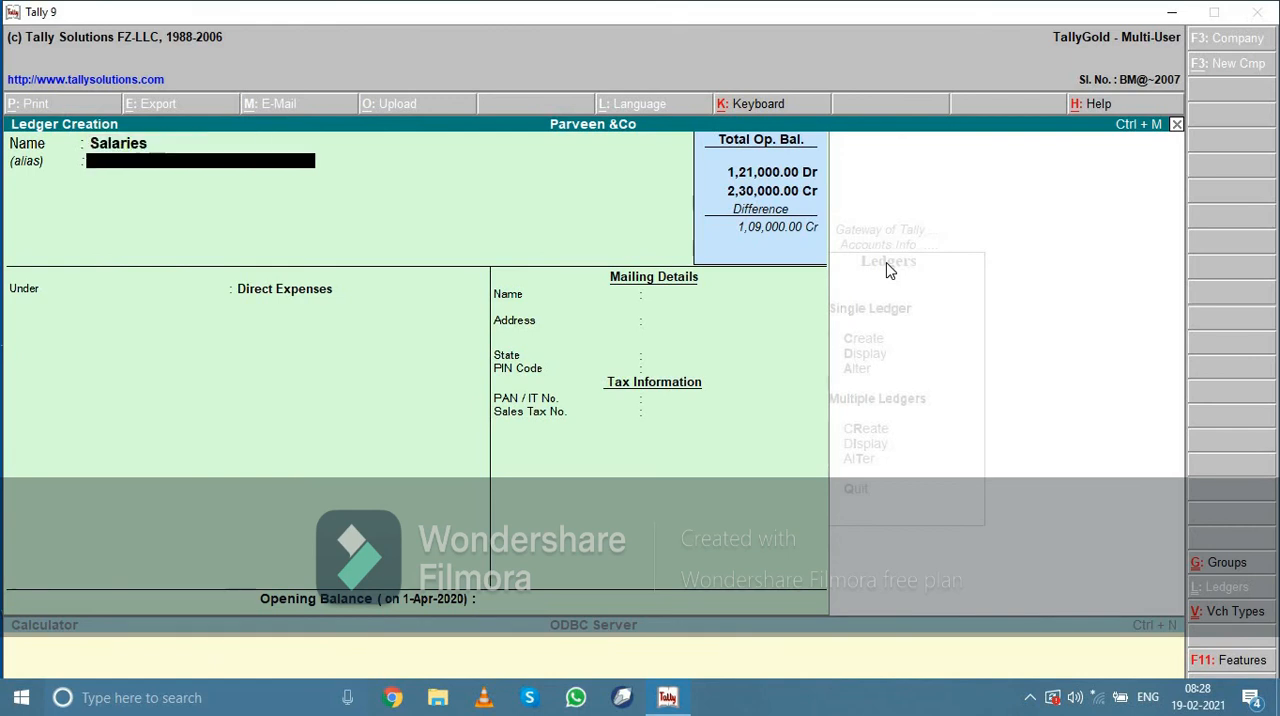
key(Return)
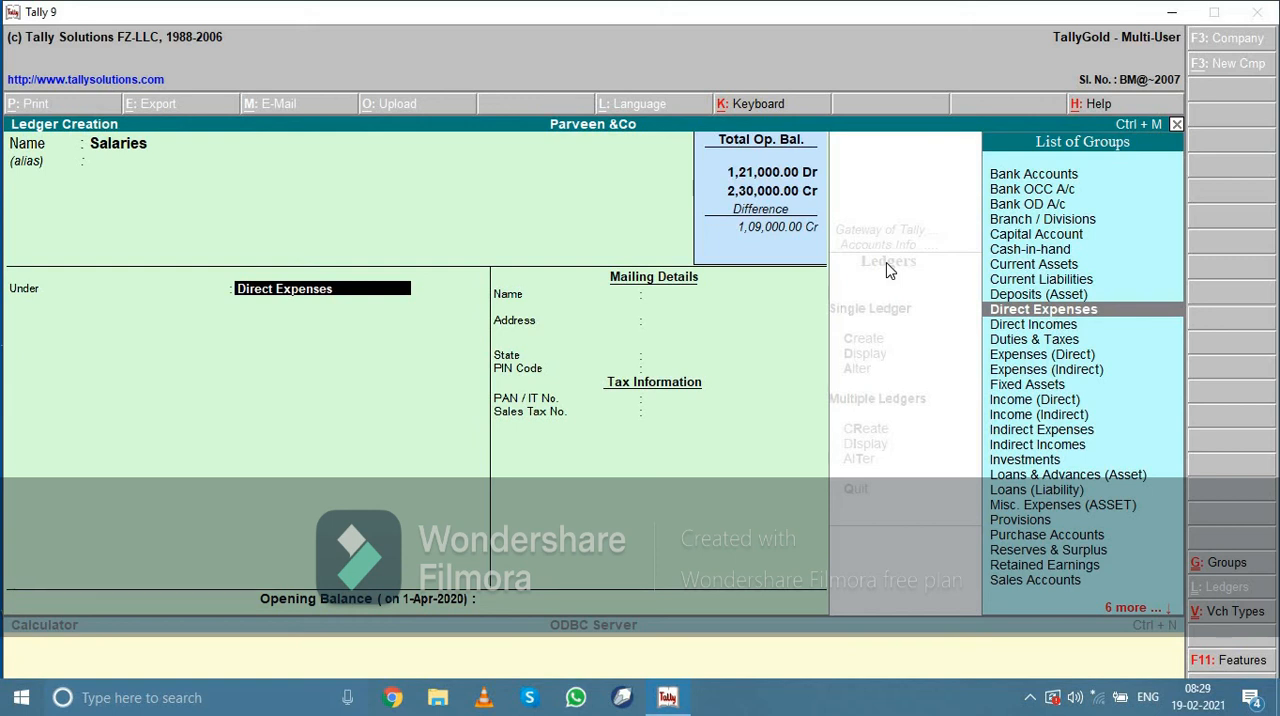
text(i)
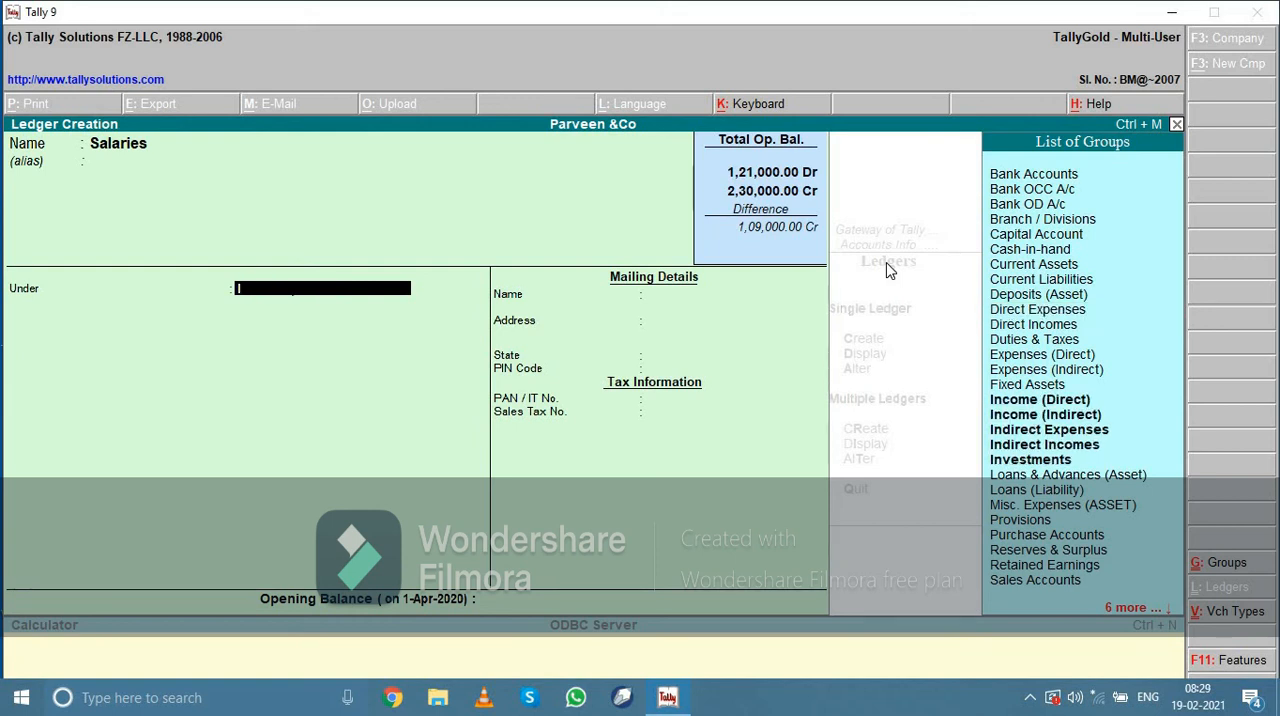
key(Down)
key(Down)
key(Down)
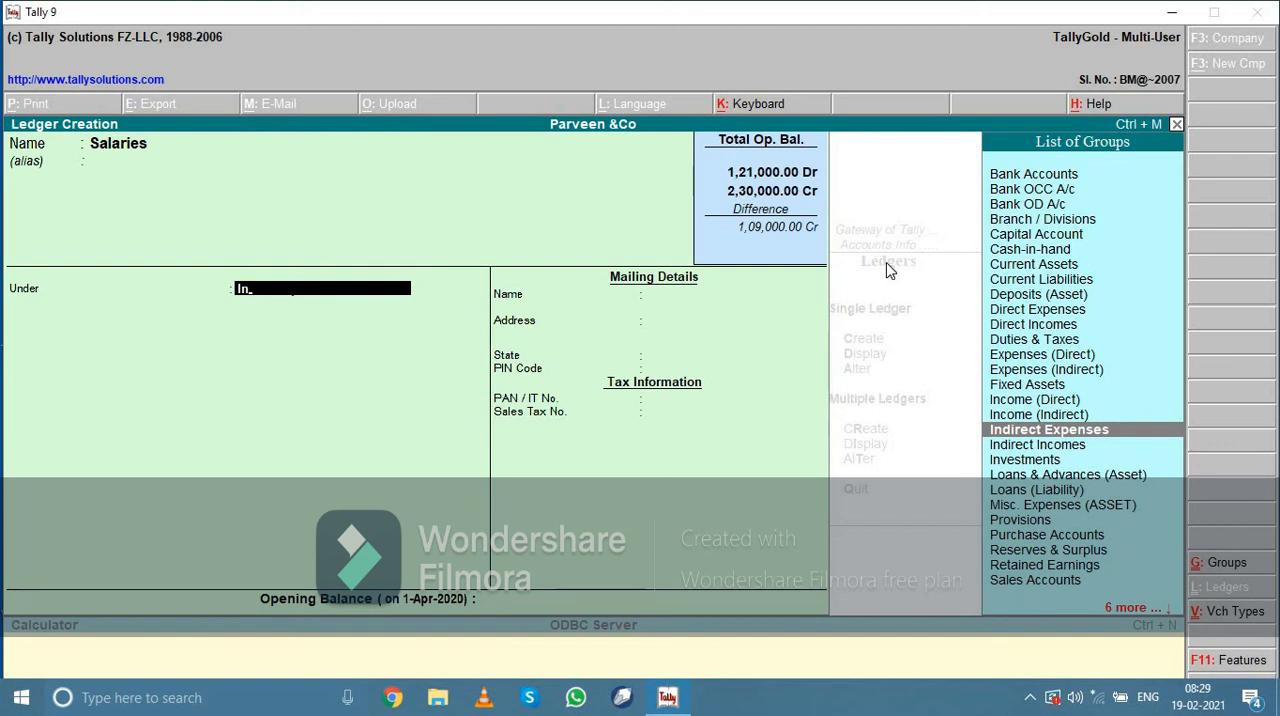
key(Return)
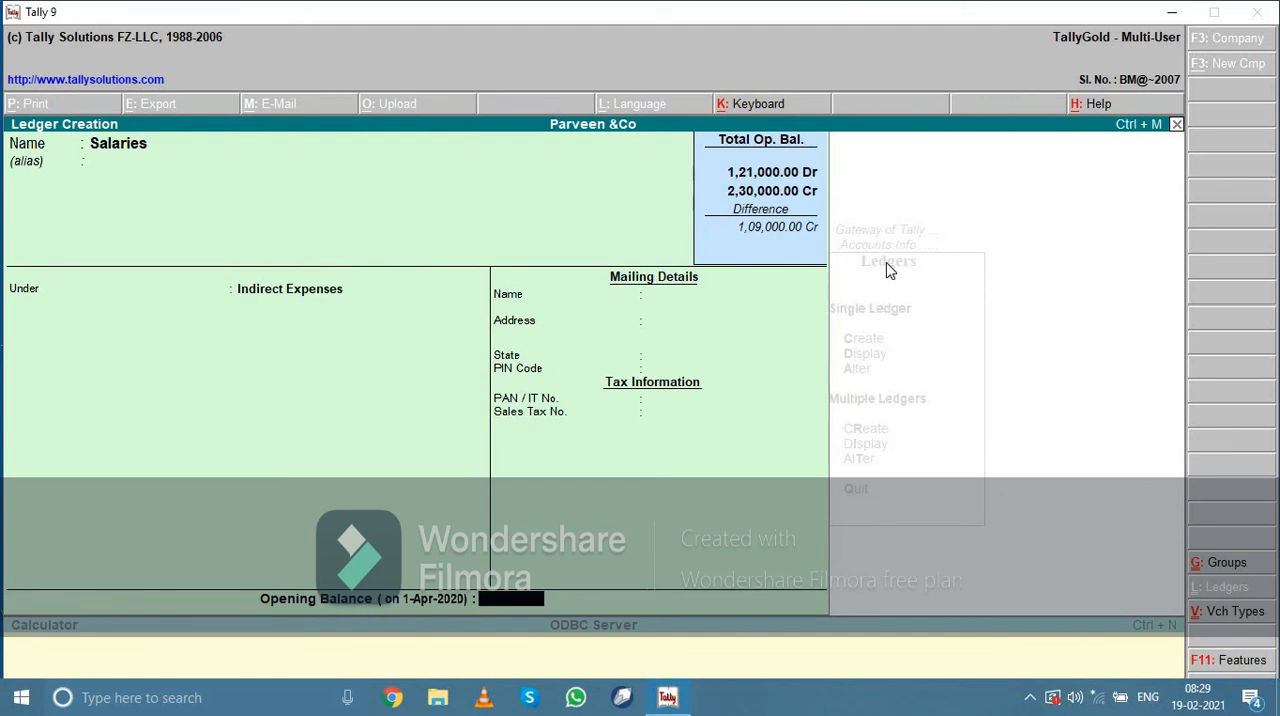
Set the Salaries ledger's opening balance to 80,000 Dr and save the ledger
text(80,000)
key(Return)
key(Return)
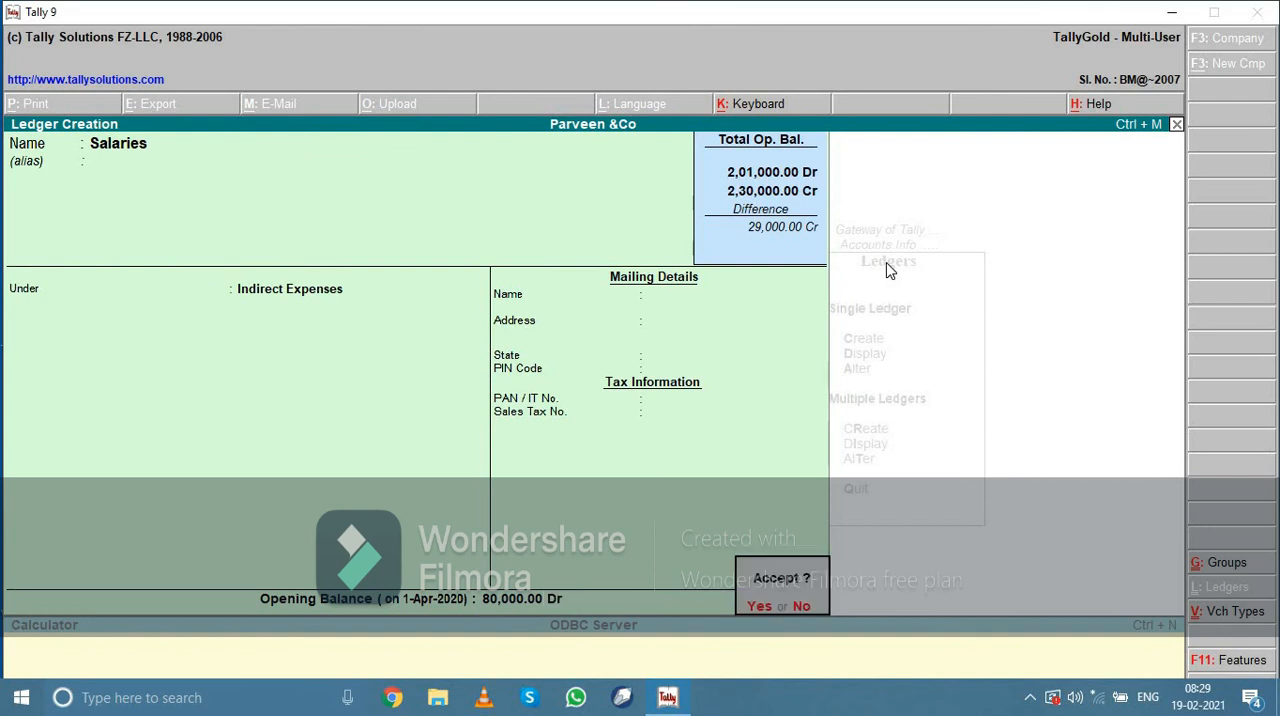
key(Return)
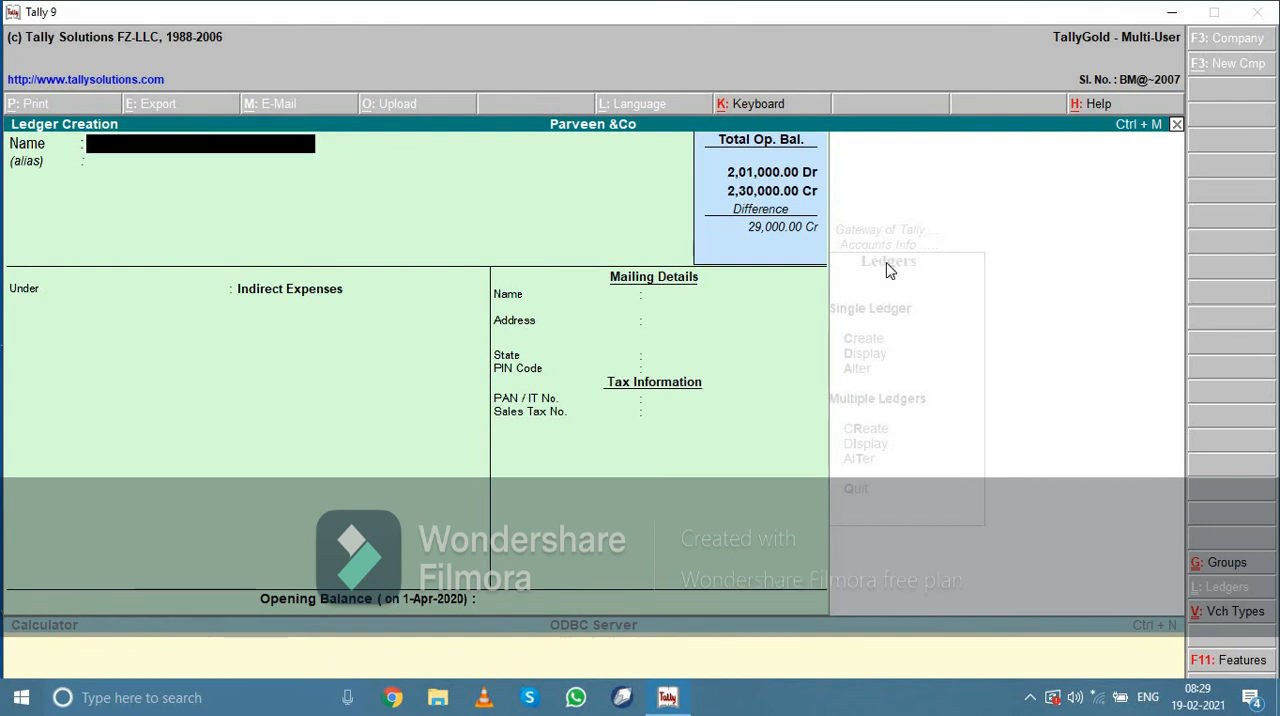
Name the next ledger Return Outward without an alias and place it under the Purchase Accounts group
text(Return Outwa)
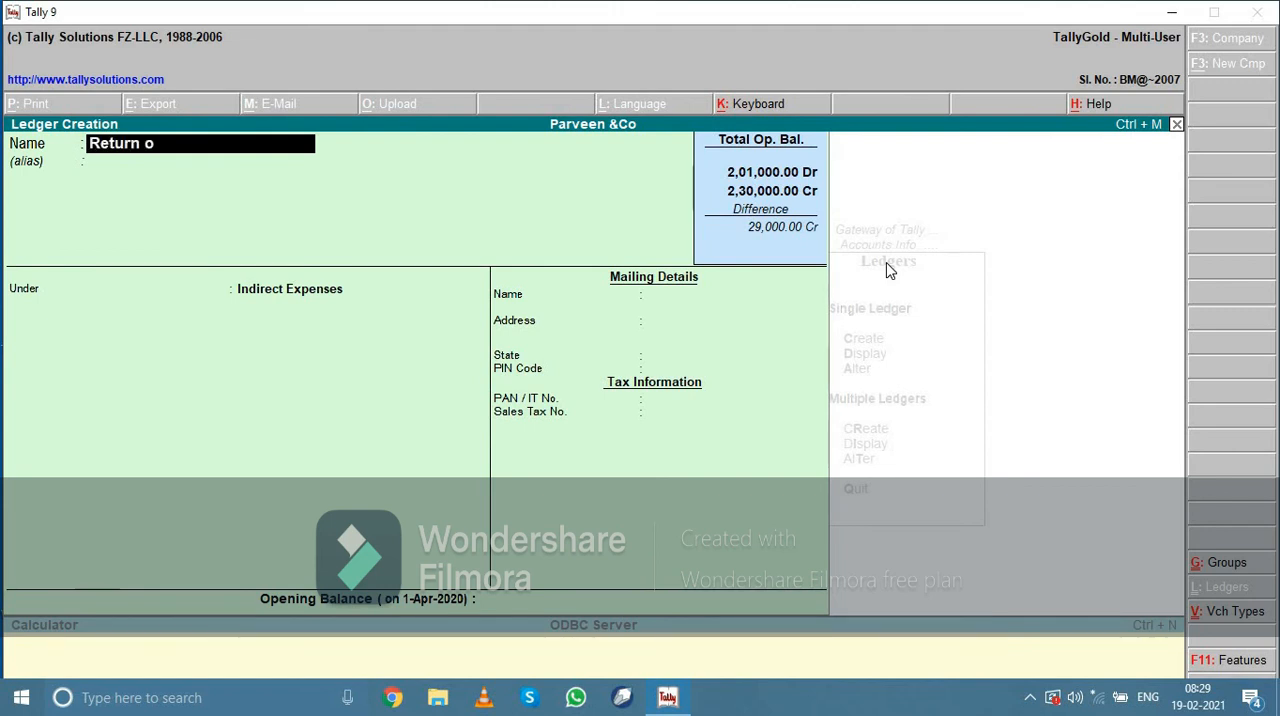
text(rd)
key(Return)
key(Return)
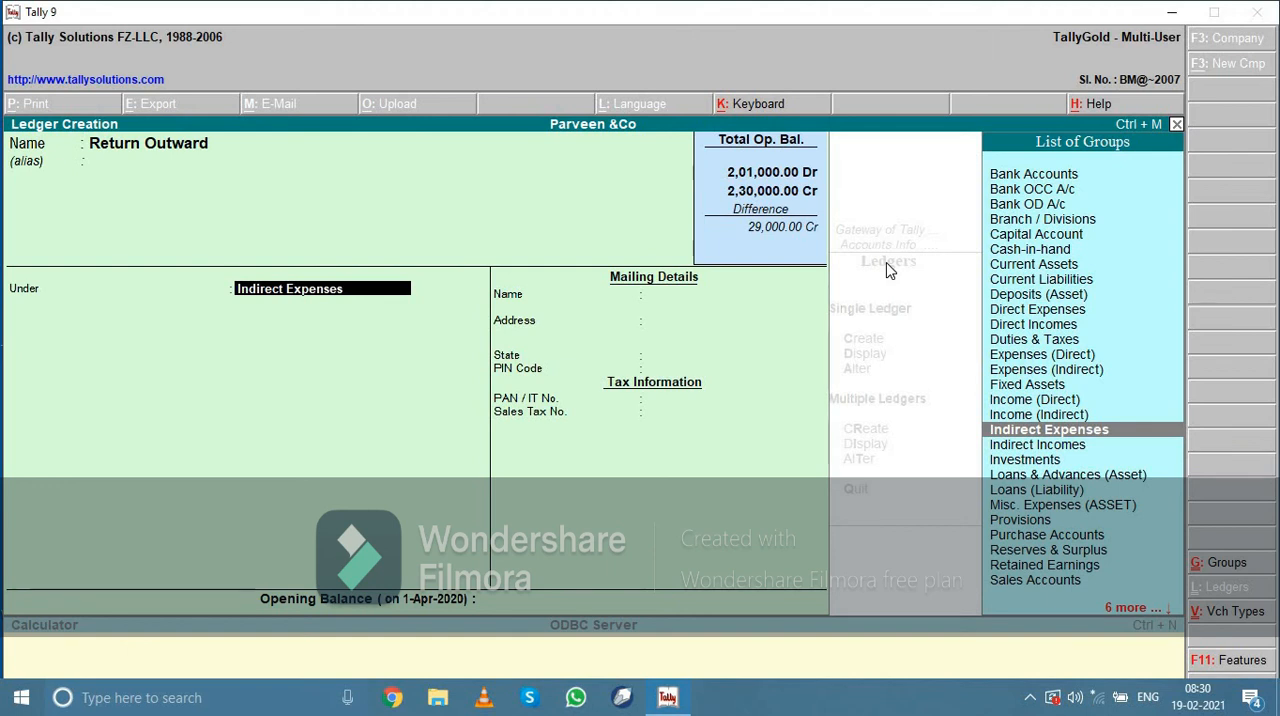
text(Pu)
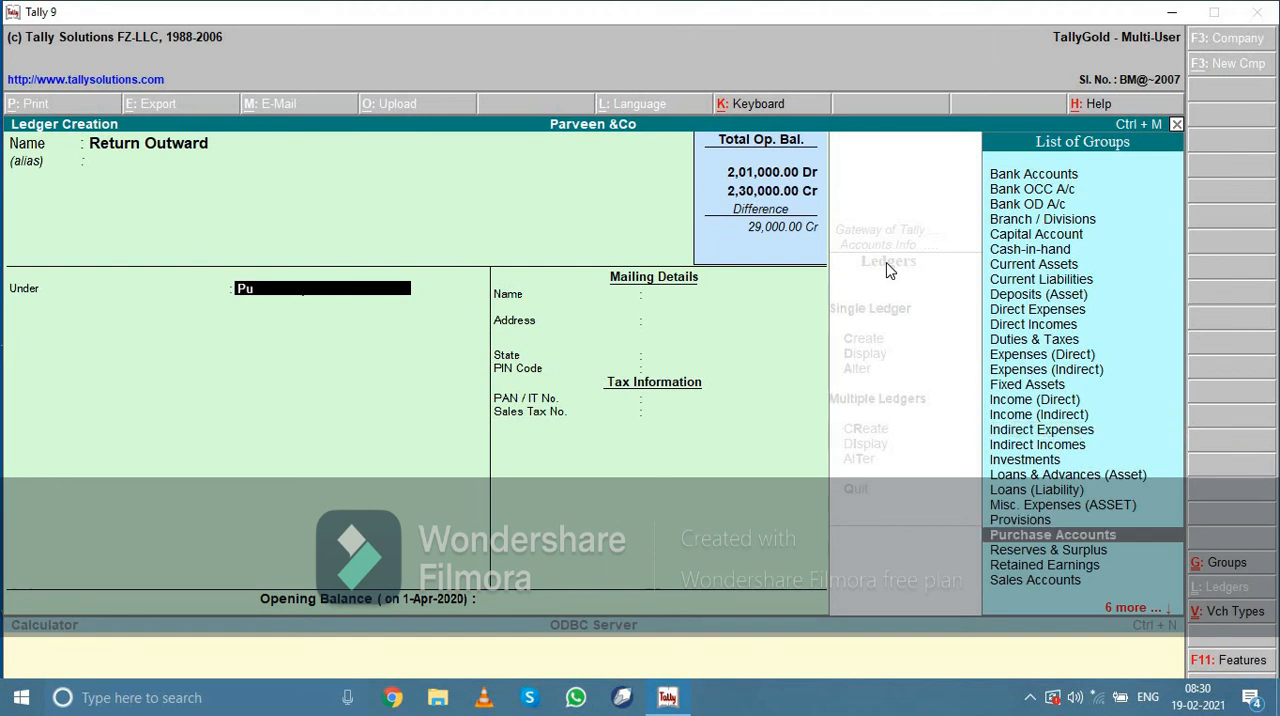
key(Return)
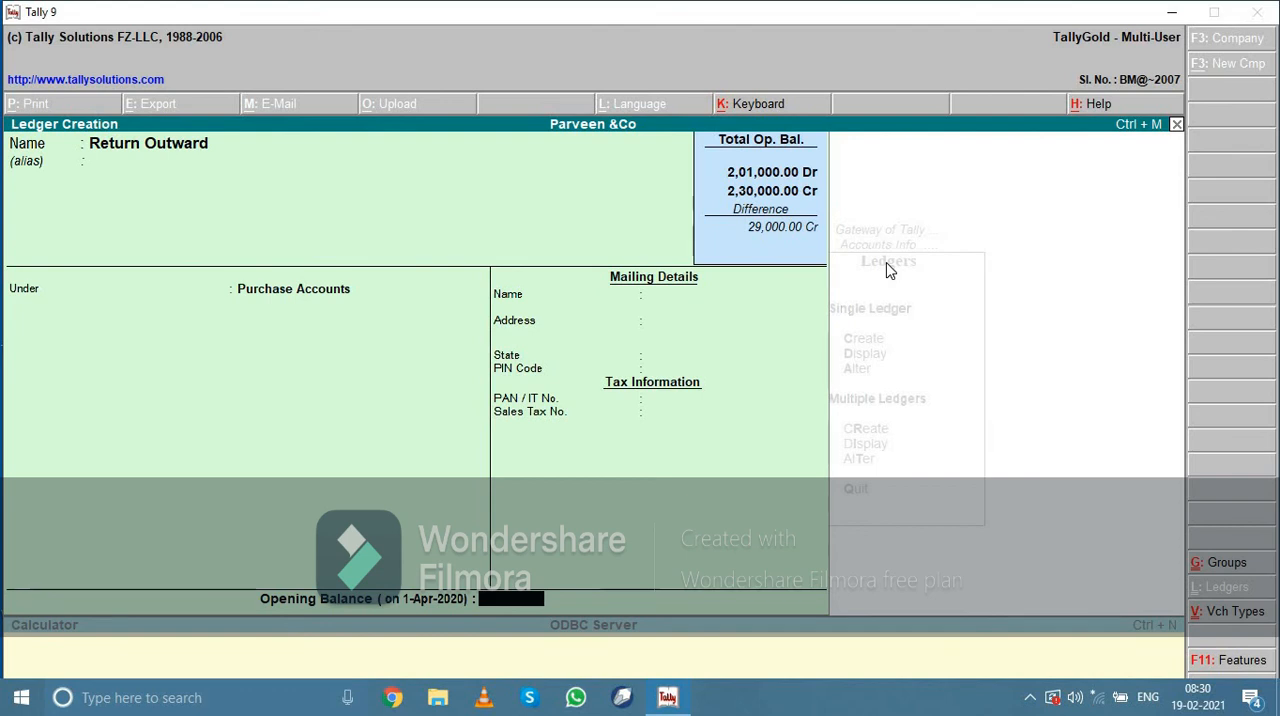
Set the Return Outward ledger's opening balance to 2,000 Cr and save the ledger
text(2000)
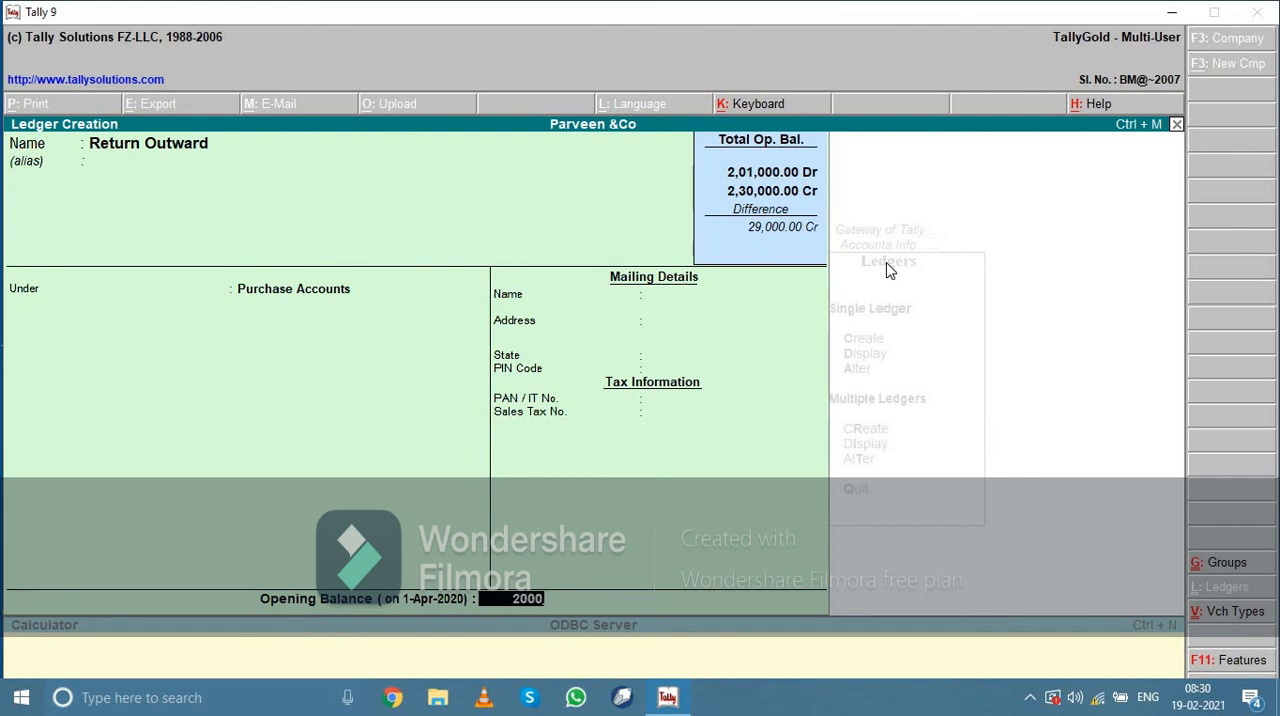
key(Return)
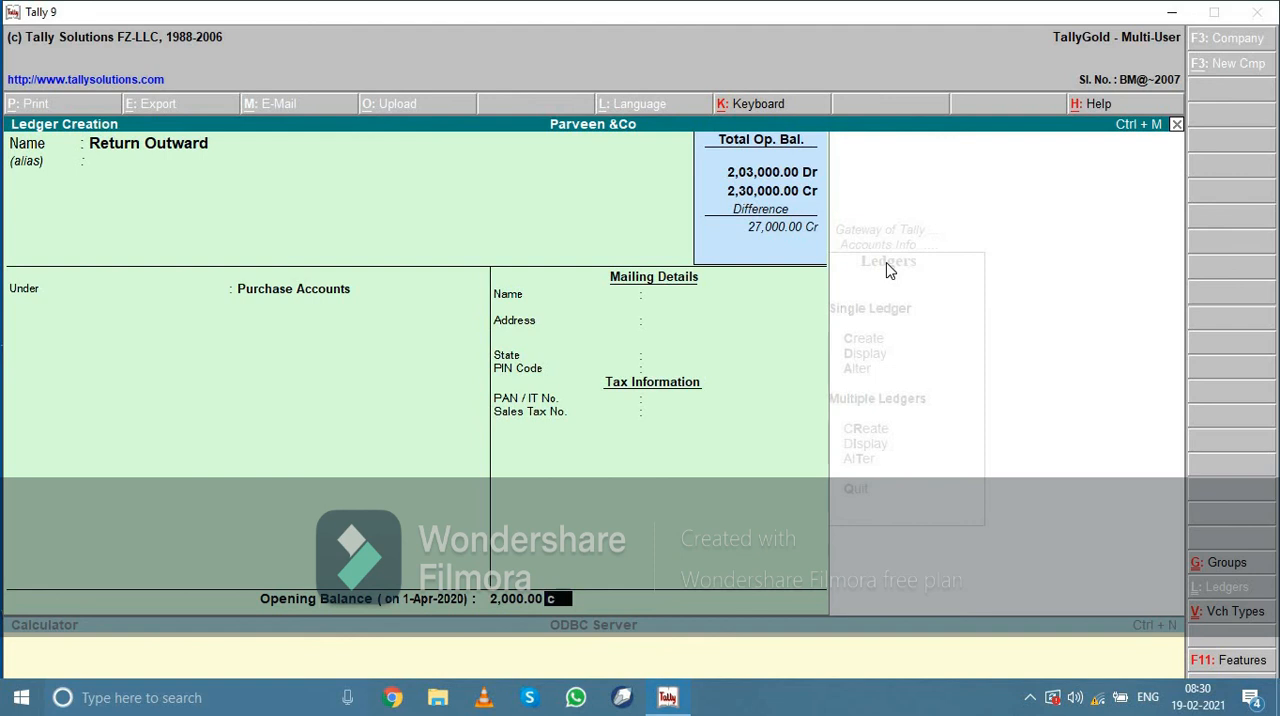
text(c)
key(Return)
Name the next ledger Return Inward and place it under the Sales Accounts group
key(Return)
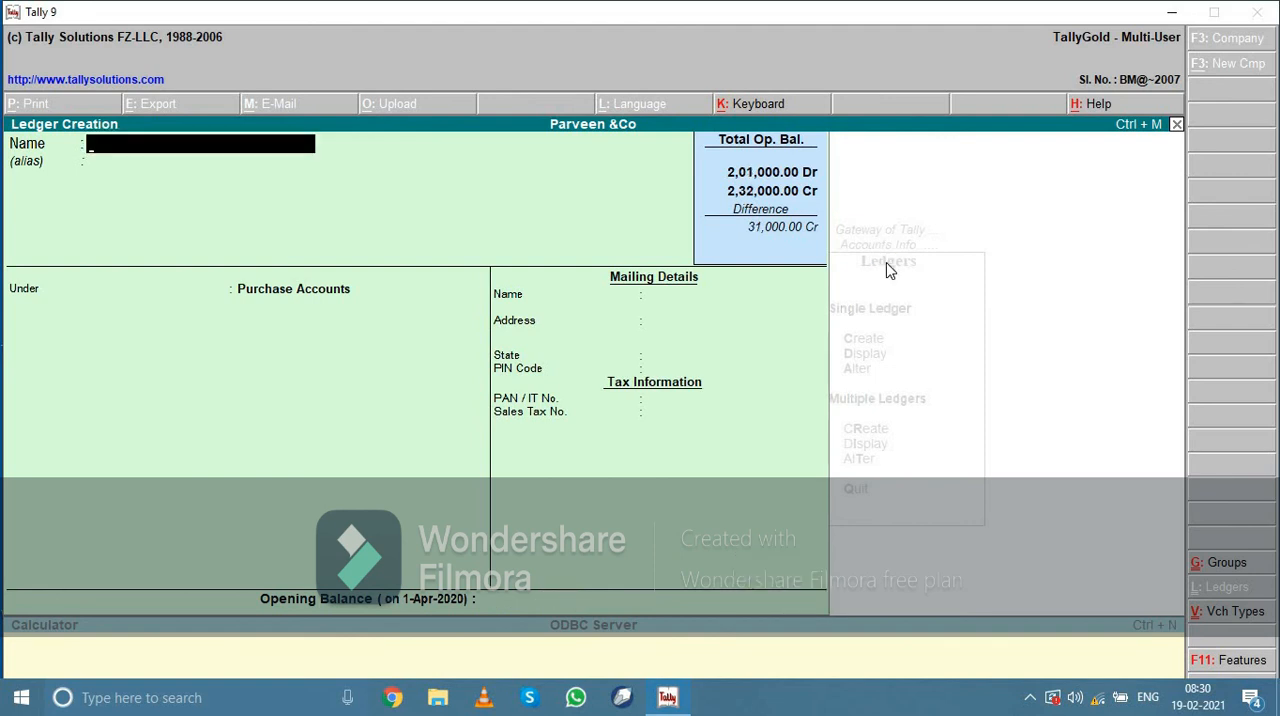
text(Return inward)
key(Return)
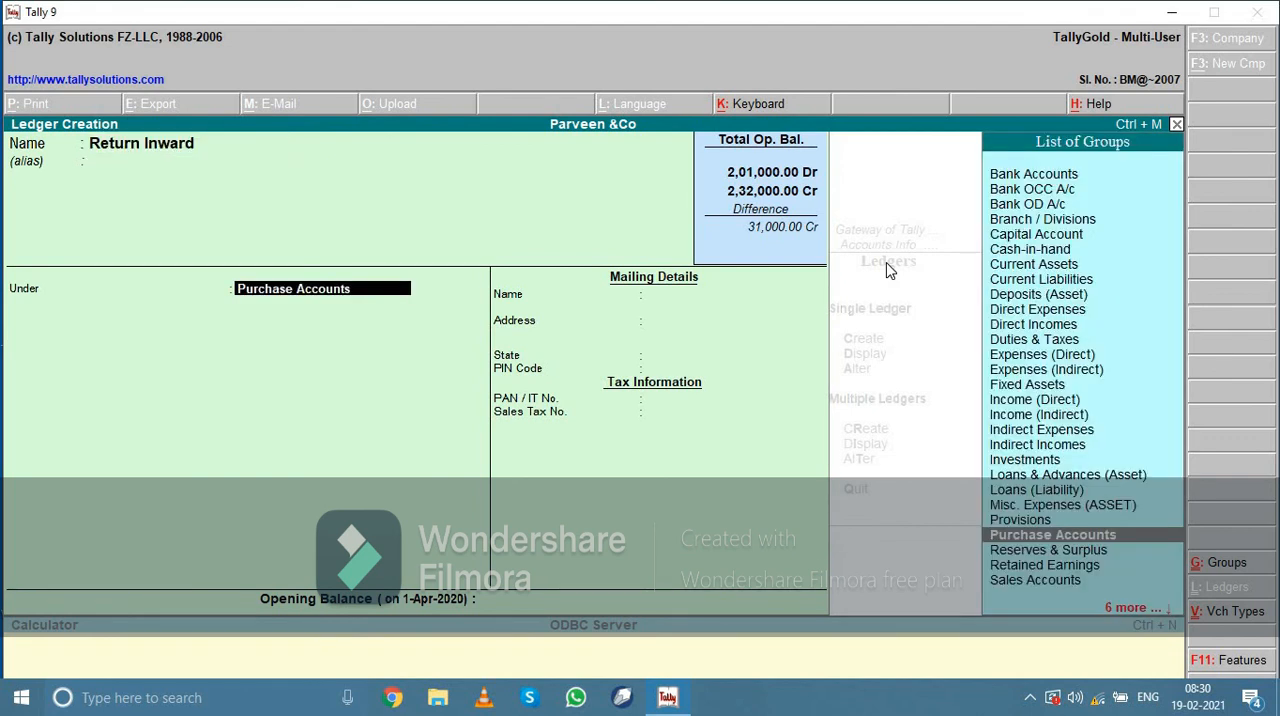
text(sa)
key(Return)
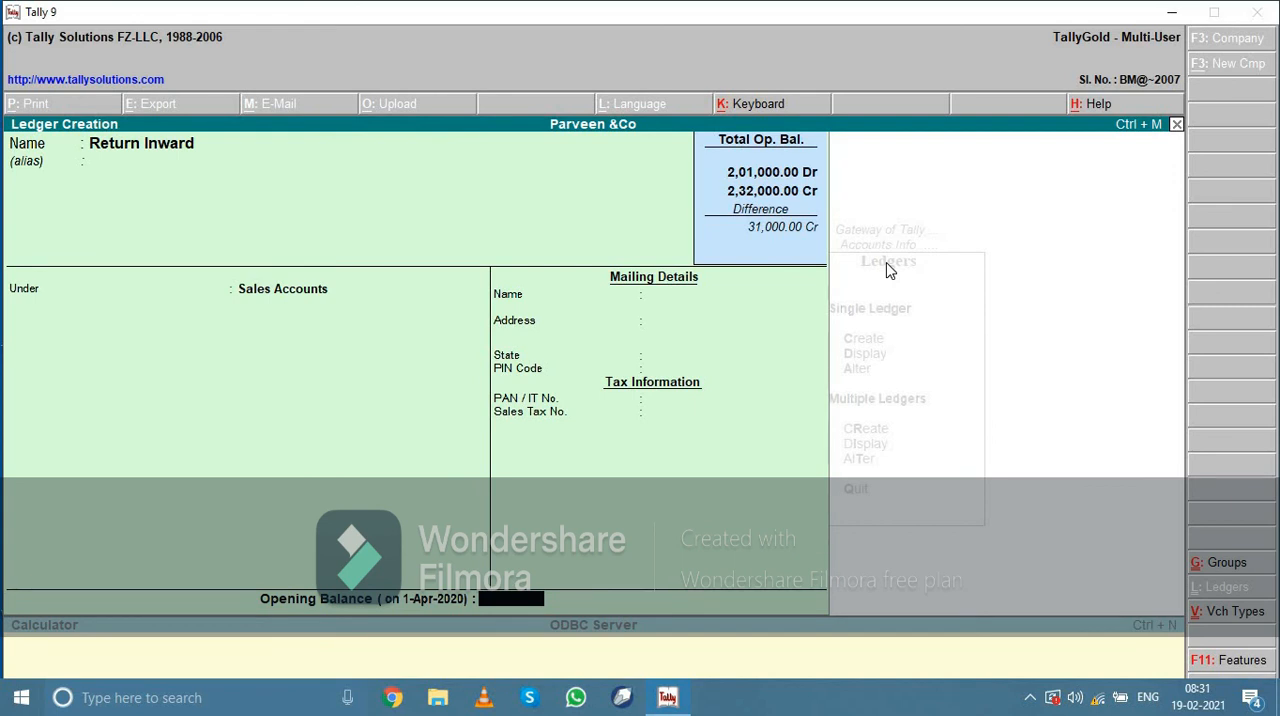
Set the Return Inward ledger's opening balance to 12,000 Dr and save the ledger
text(12000)
key(Return)
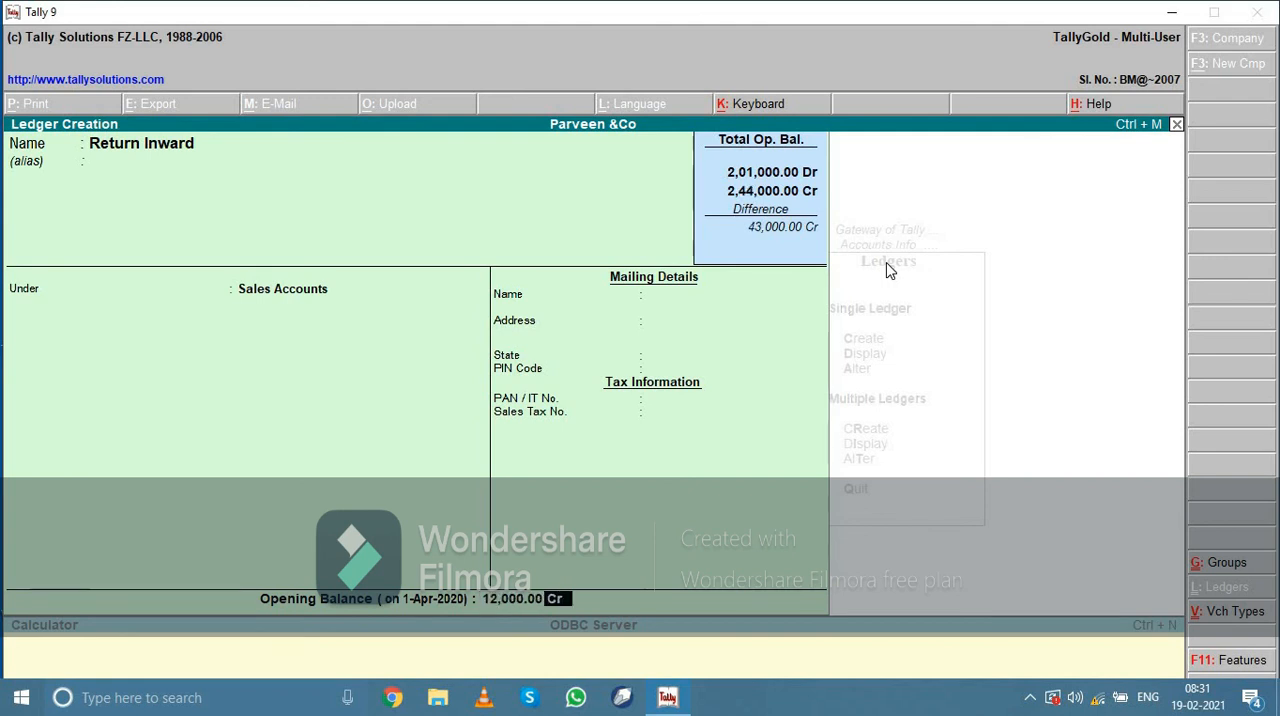
text(d)
key(Return)
key(Return)
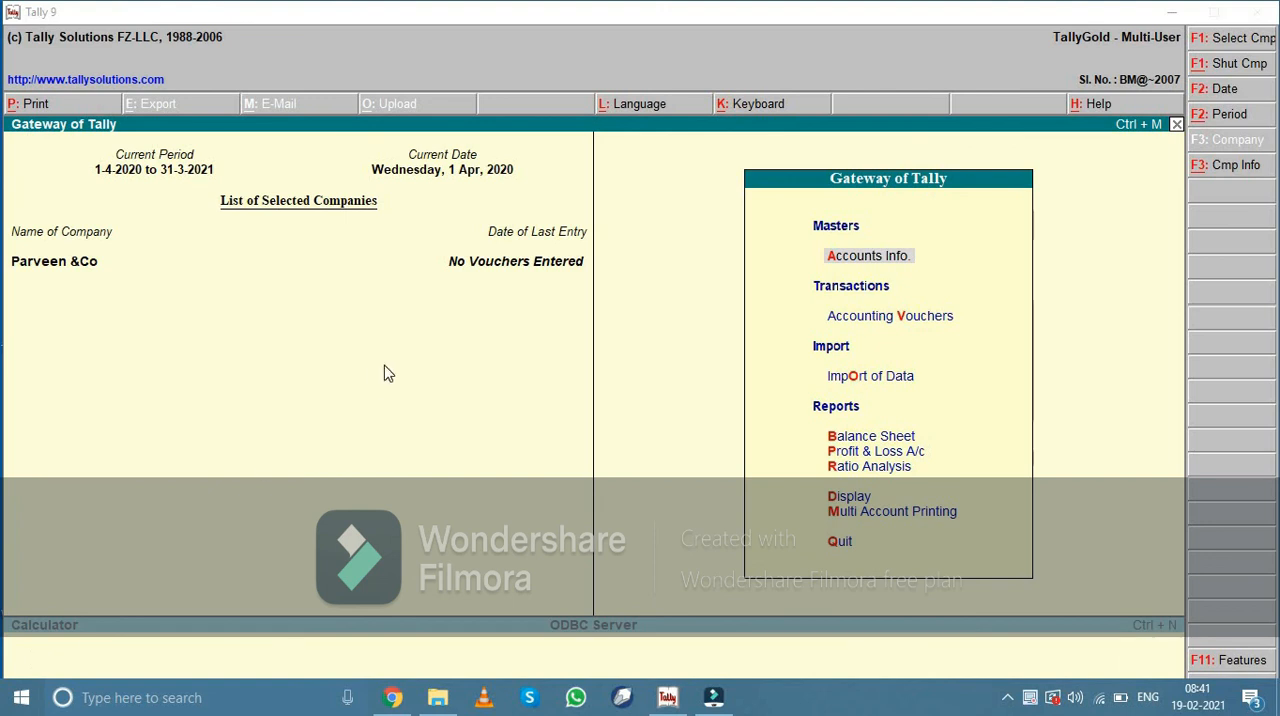
Open the Rent ledger for alteration from the company's accounts information and delete it
click(888, 257)
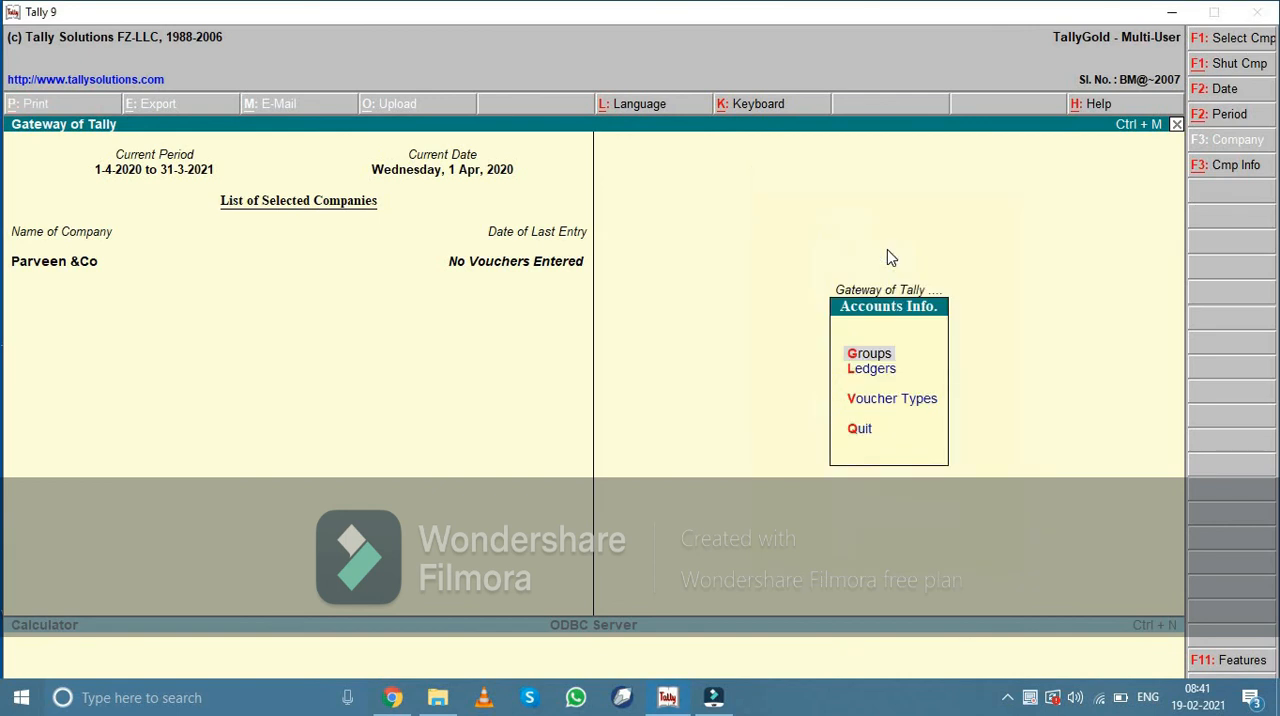
key(Down)
key(Return)
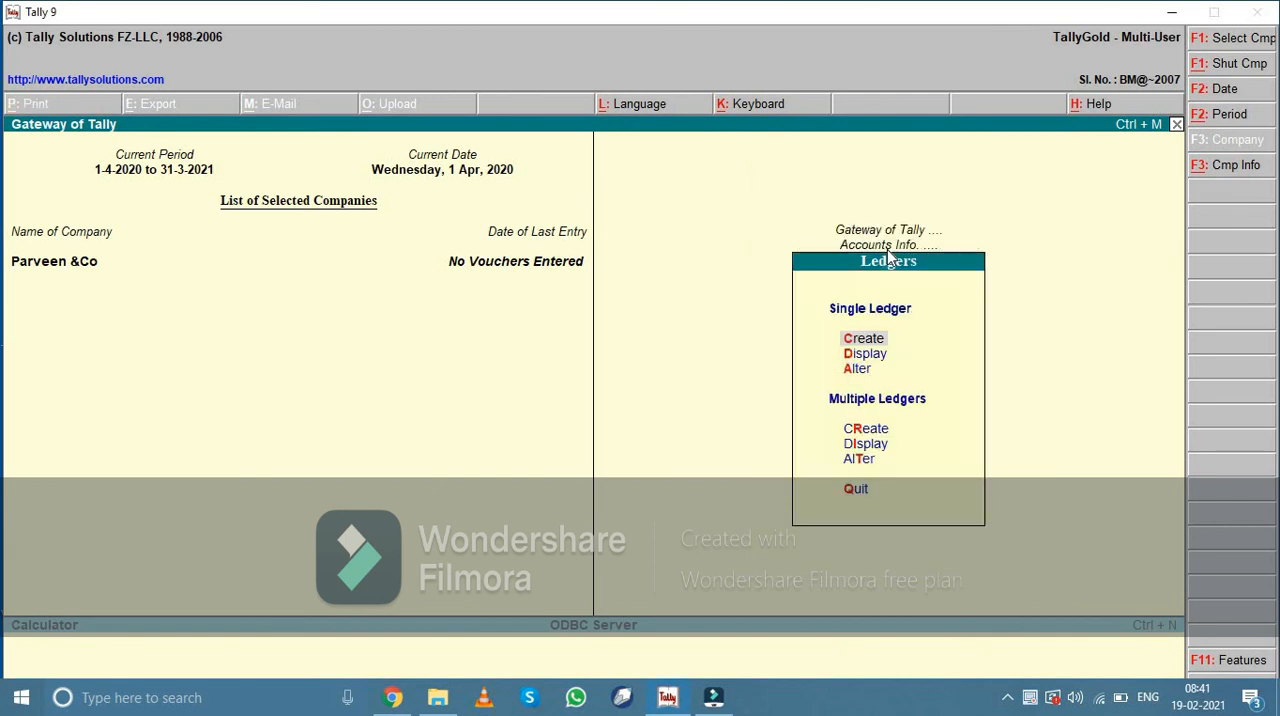
key(Down)
key(Down)
key(Return)
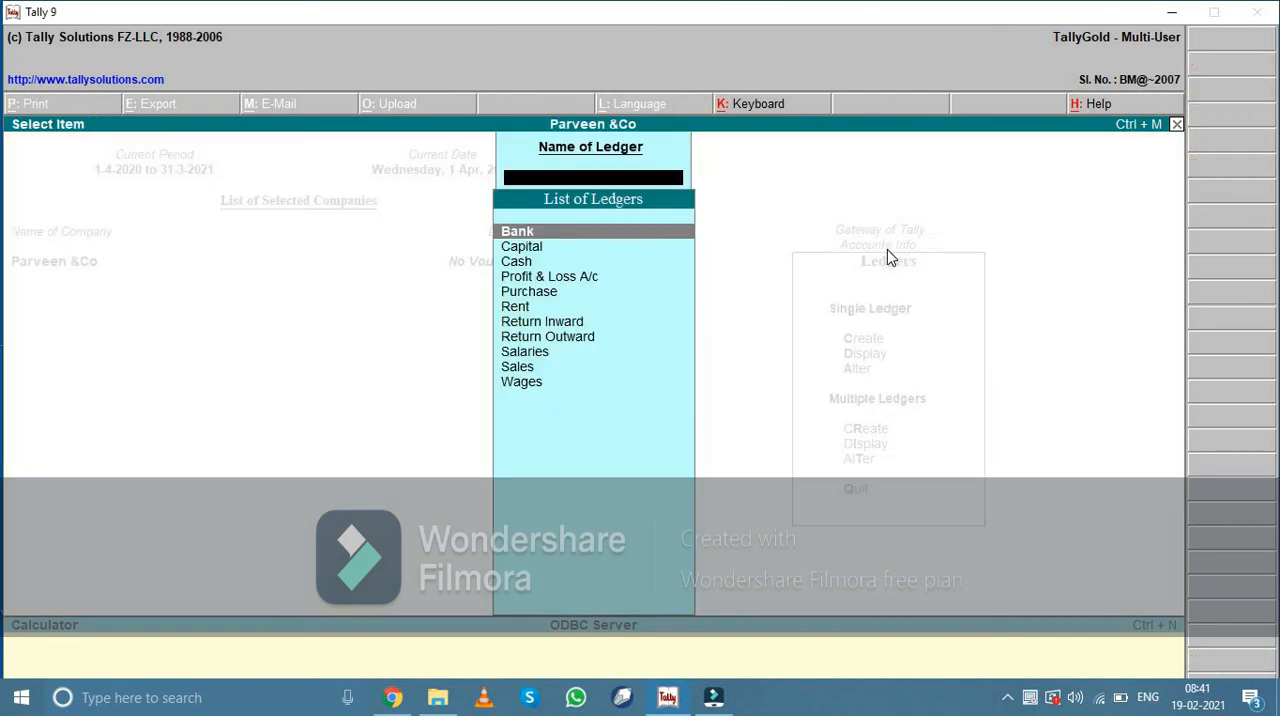
key(Down)
key(Down)
key(Down)
key(Down)
key(Down)
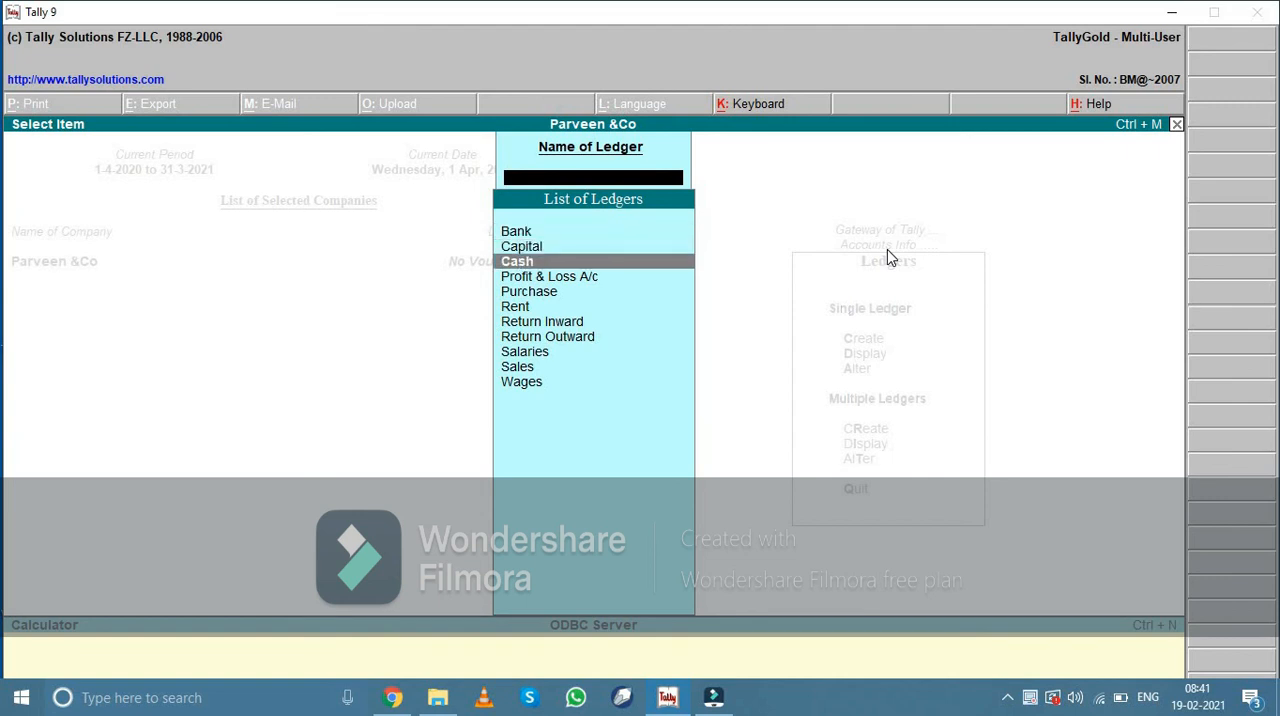
key(Return)
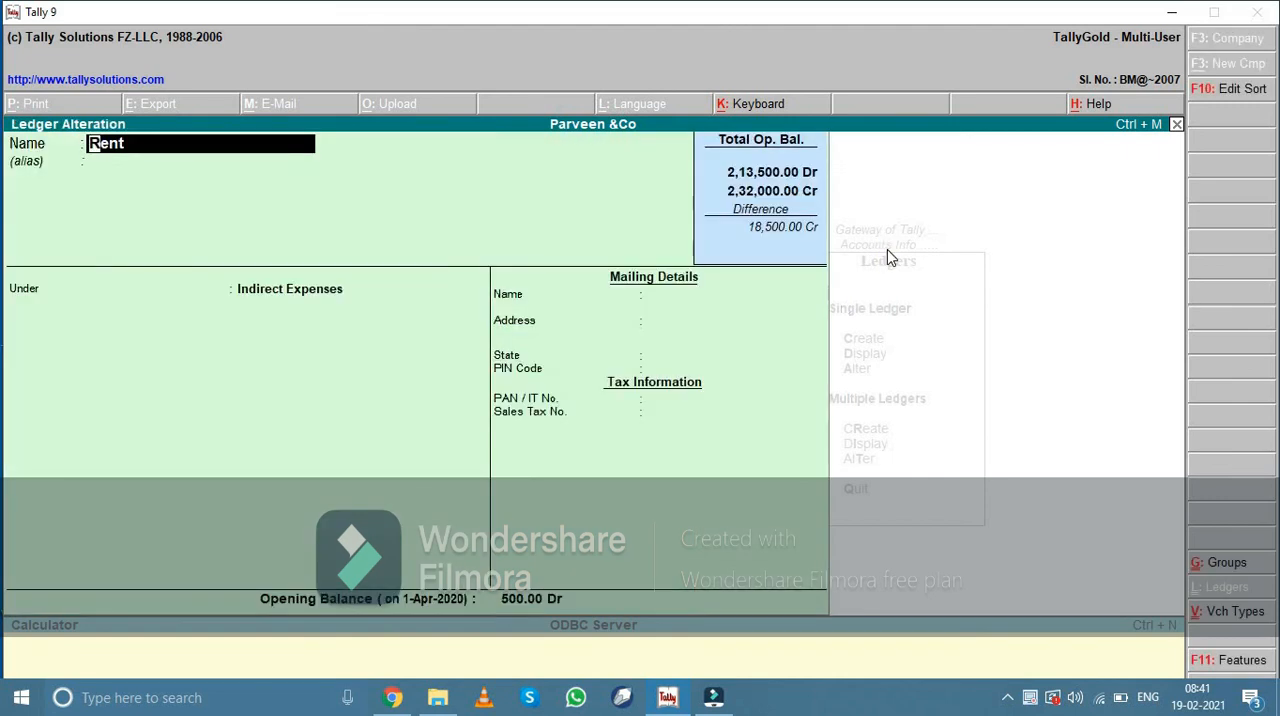
key(alt+d)
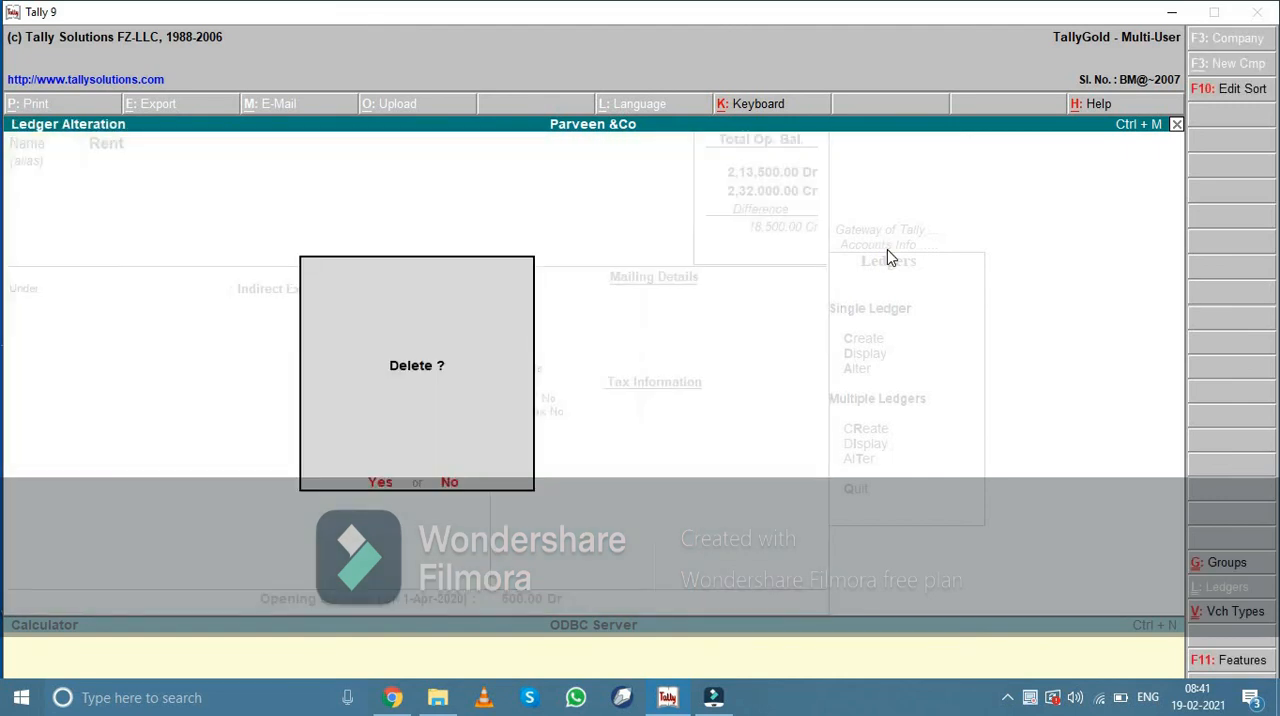
key(y)
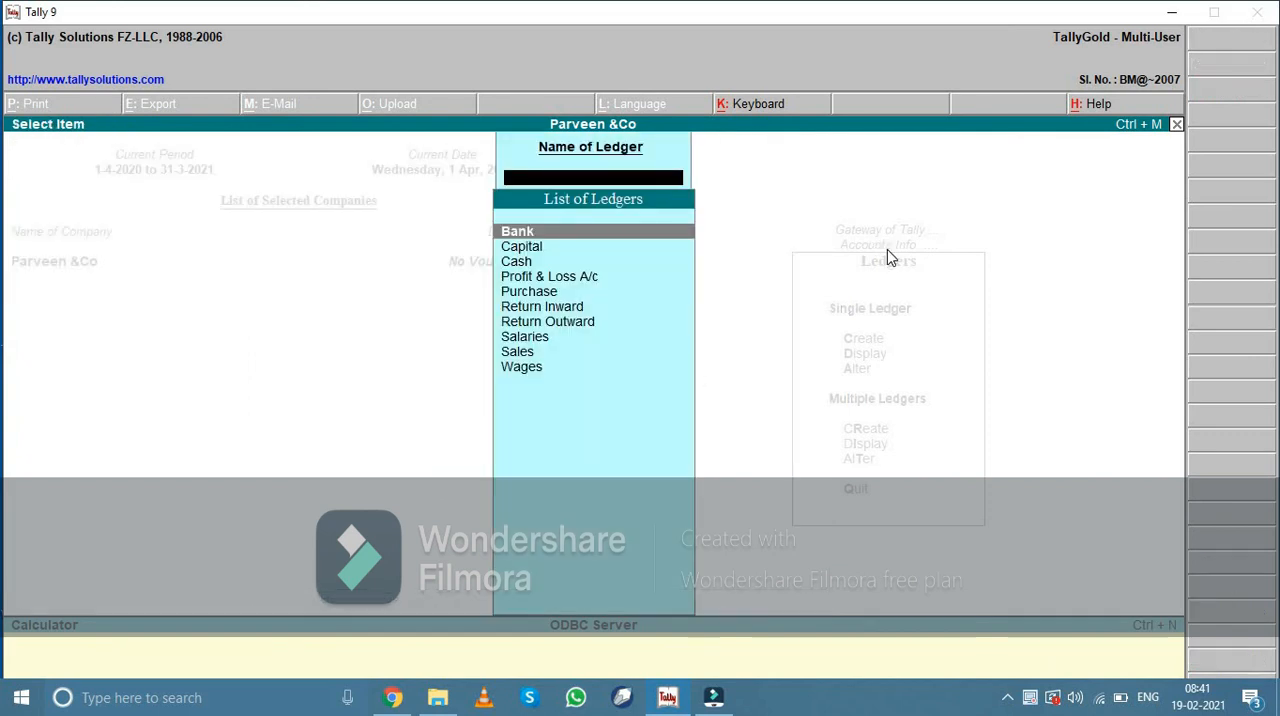
Delete the Purchase ledger and return to the ledger options
key(Down)
key(Down)
key(Down)
key(Down)
key(Return)
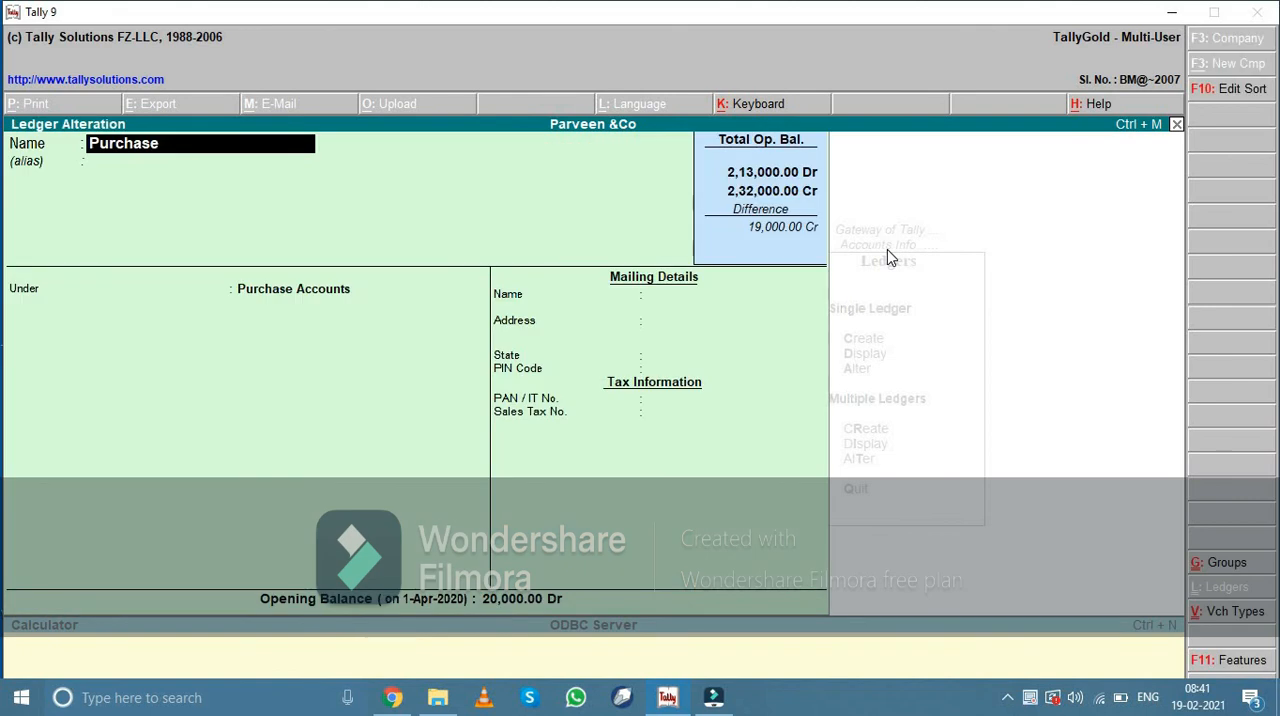
key(alt+d)
key(y)
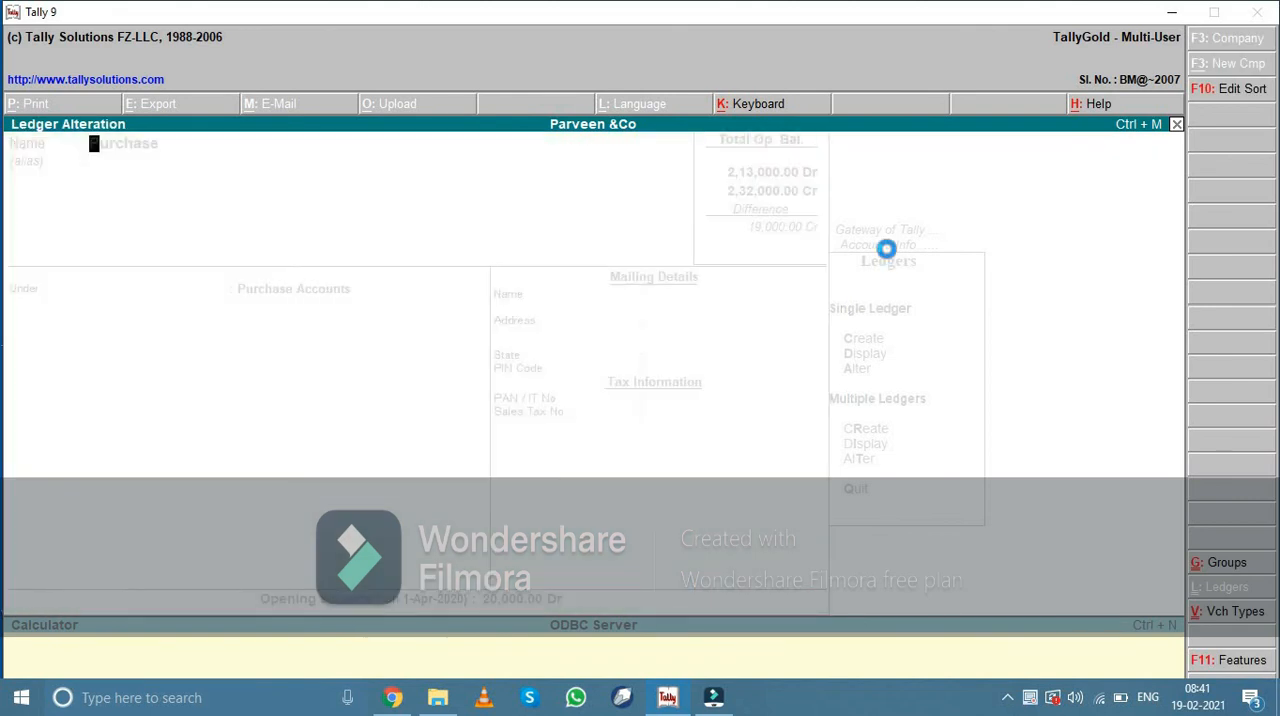
key(Escape)
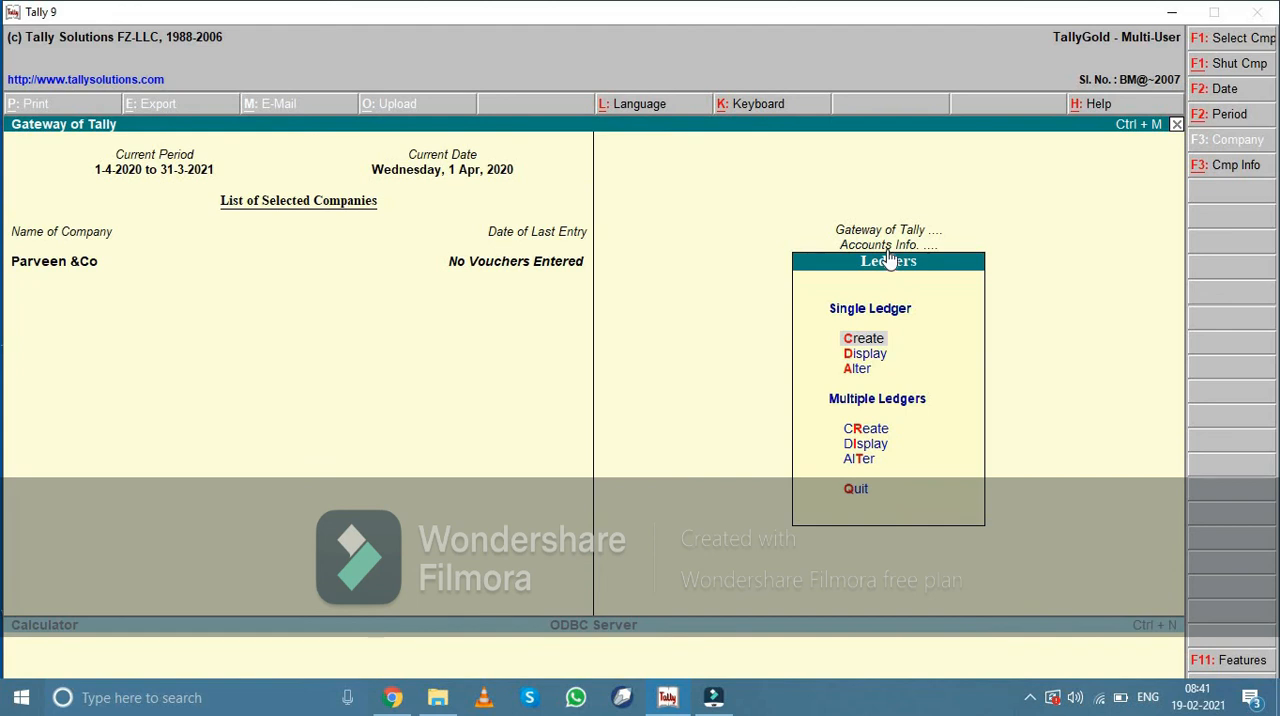
Alter the Bank ledger by setting its opening balance to 3,00,000 Dr, keep its other details, and save it
key(Down)
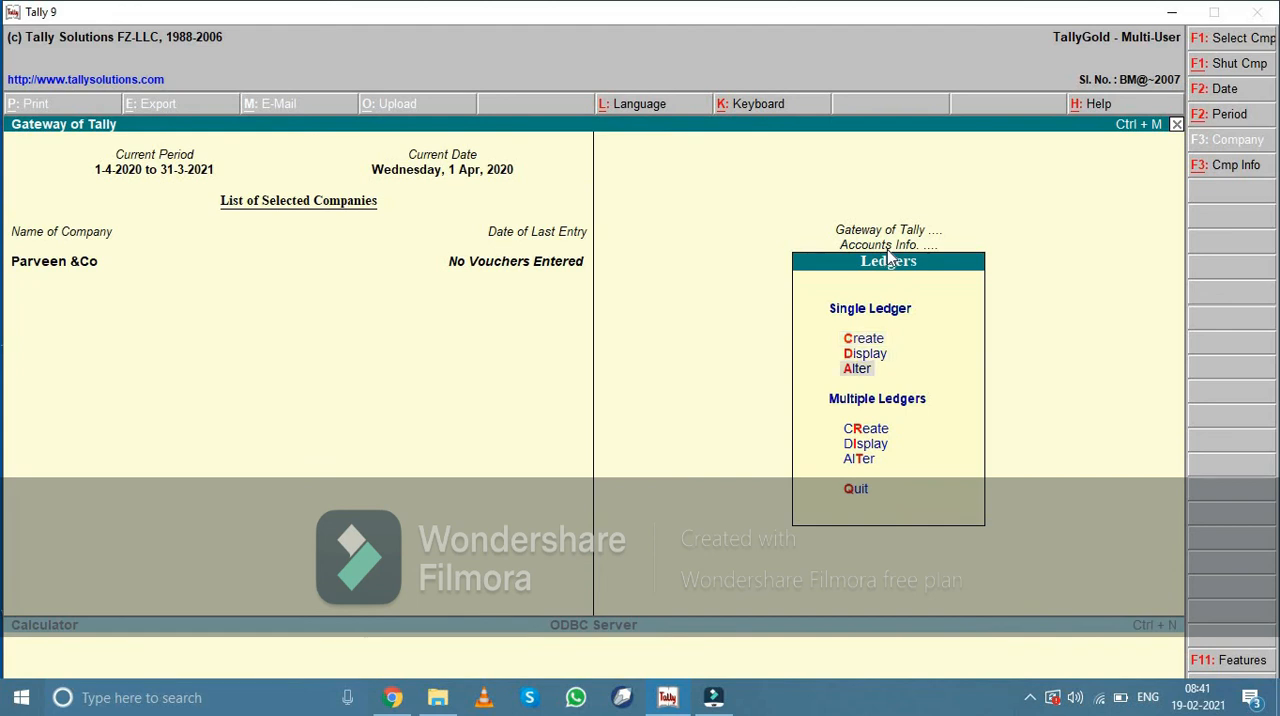
key(Return)
key(Return)
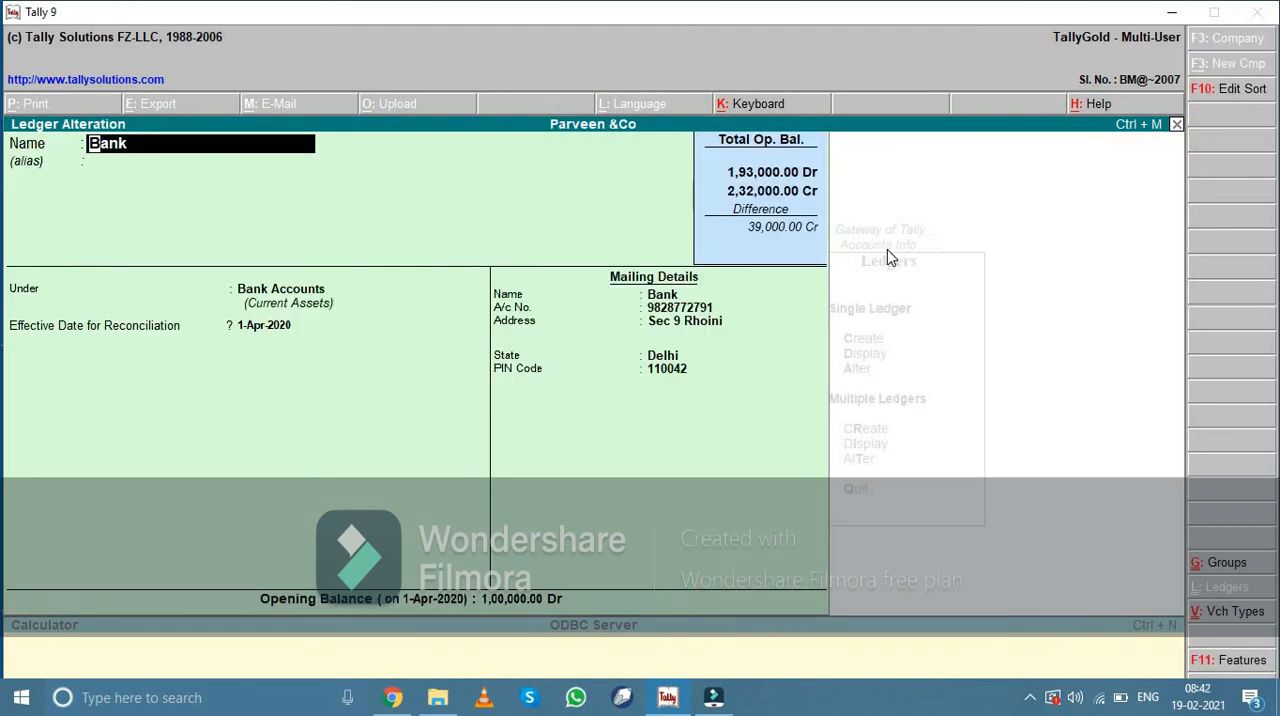
key(Return)
key(Return)
key(Return)
key(Return)
key(Return)
key(Return)
key(Return)
key(Return)
key(Return)
key(Return)
key(Return)
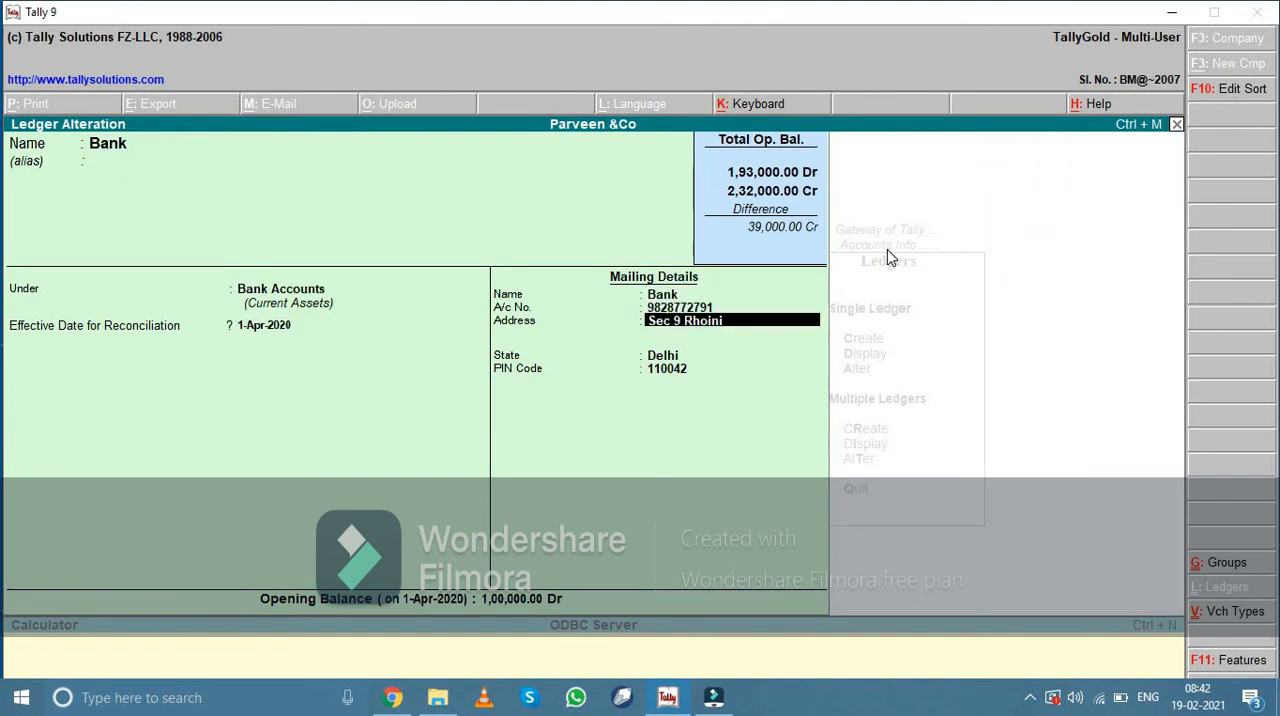
key(BackSpace)
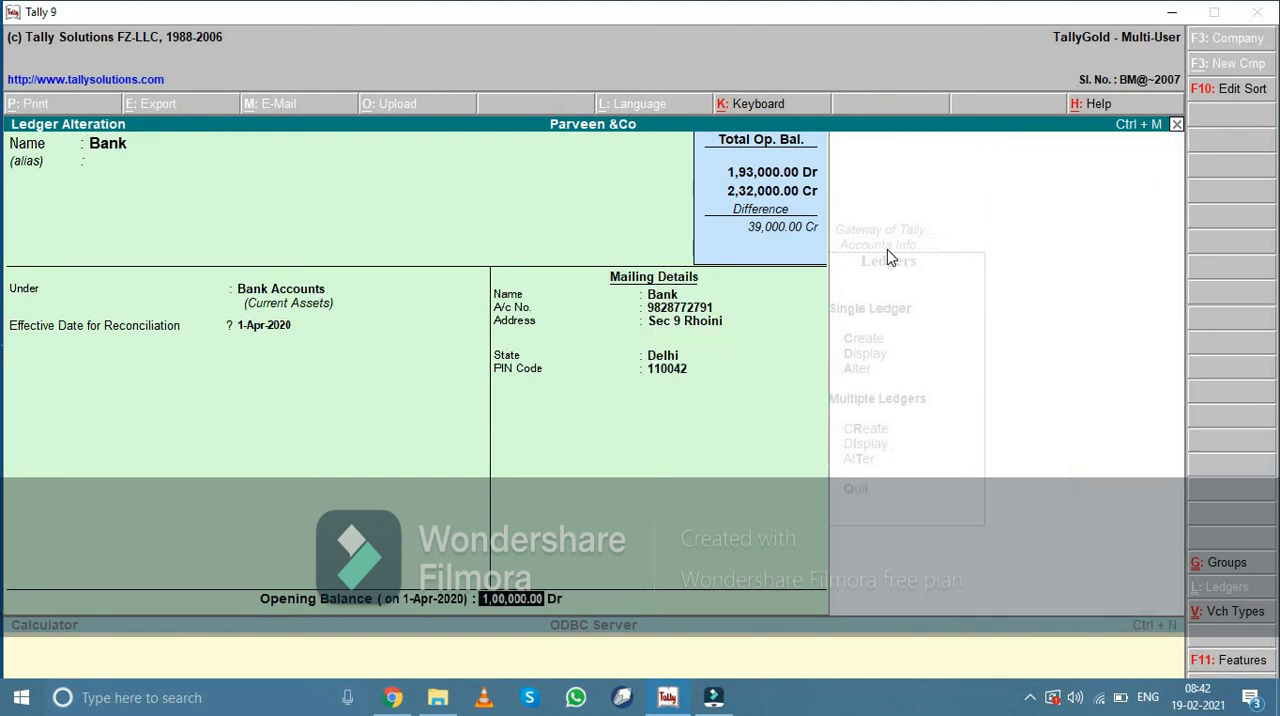
text(3,00,000)
key(Return)
key(Return)
key(Return)
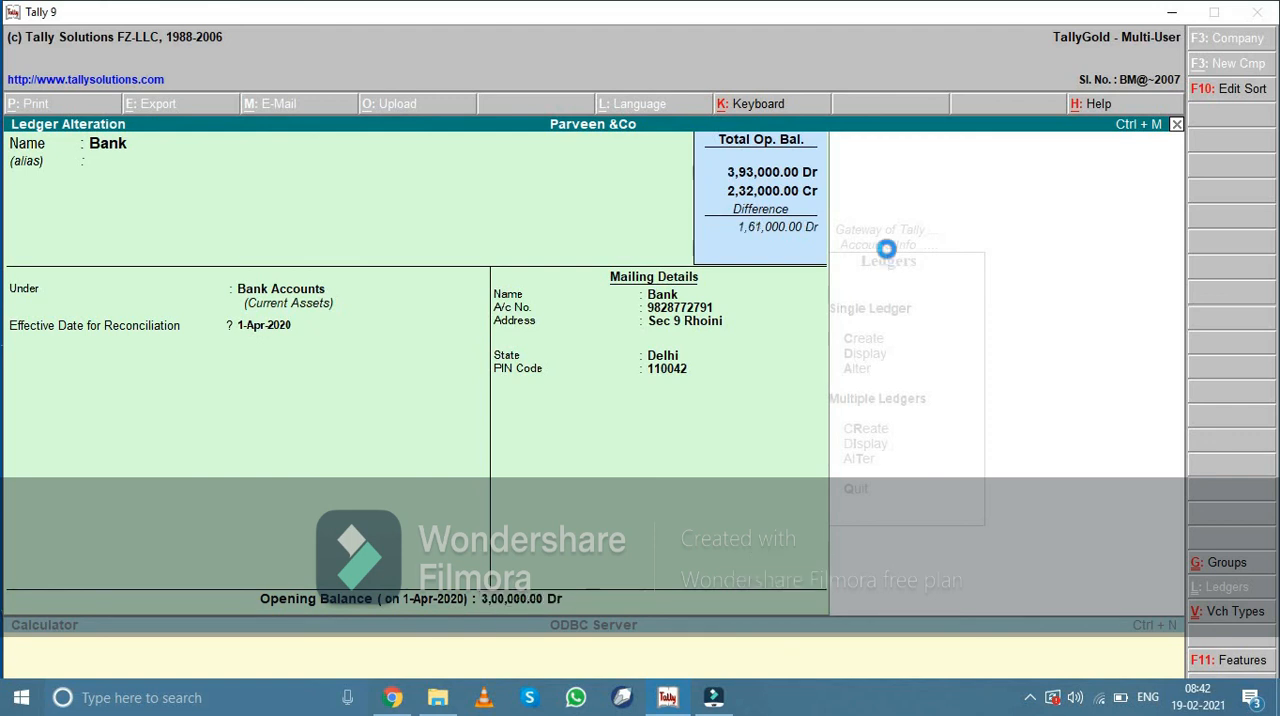
key(Escape)
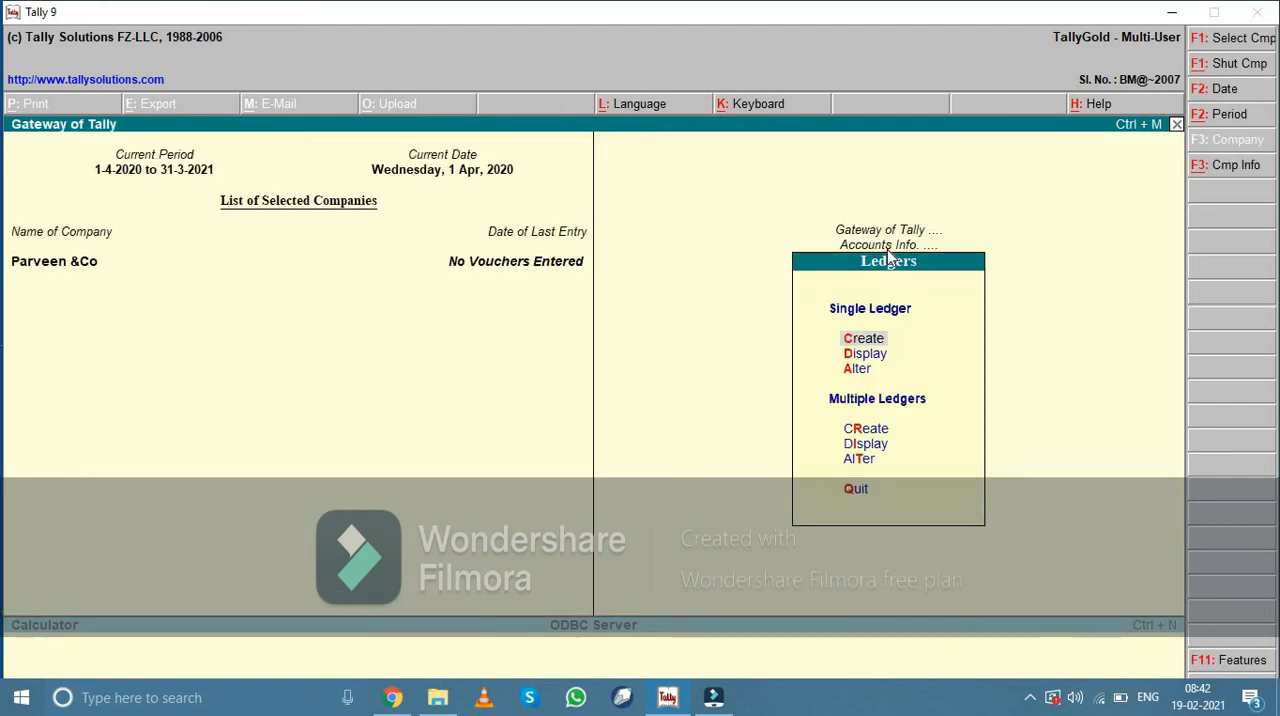
Display the Bank ledger in view-only mode to check its details, and close it
text(d)
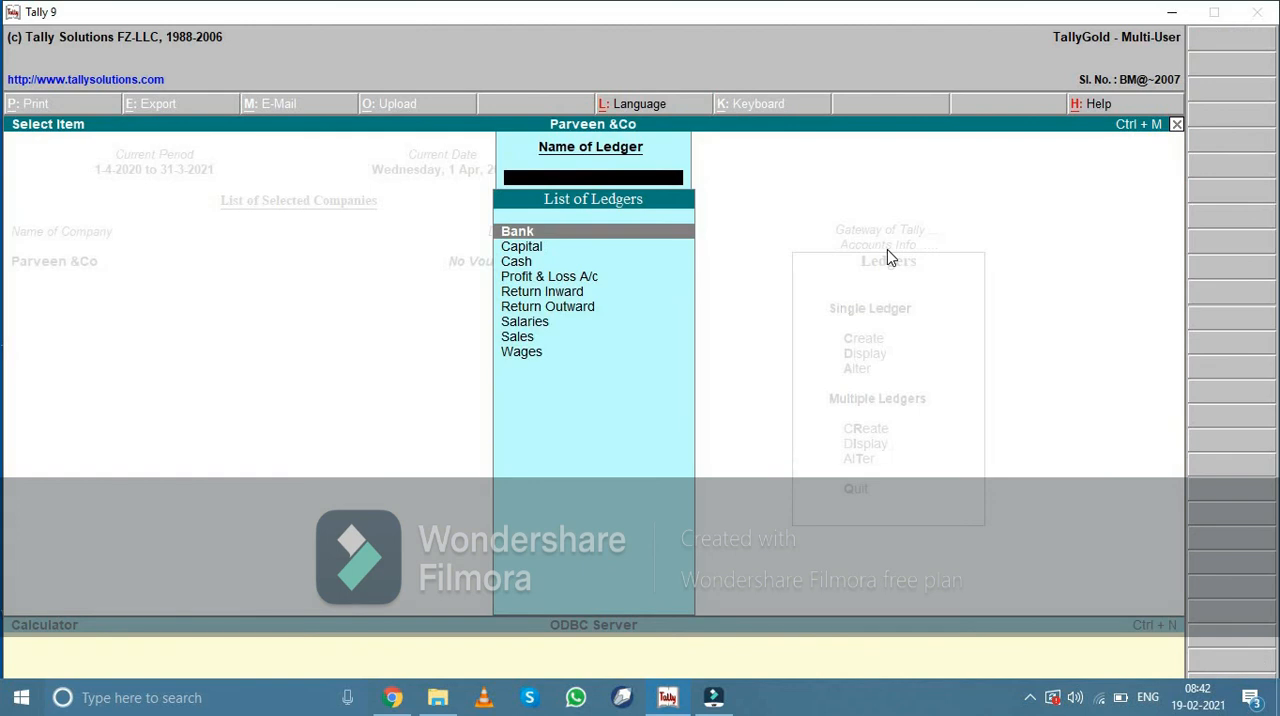
text(d)
key(Escape)
key(Return)
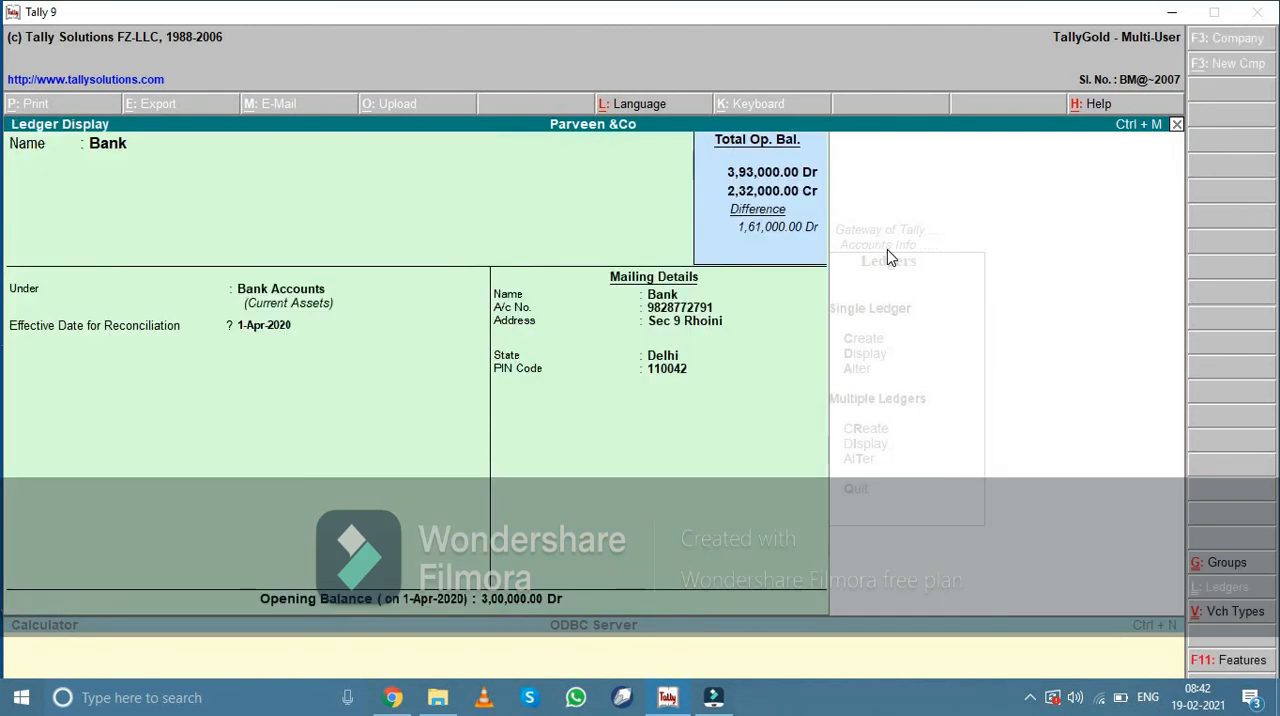
key(Escape)
key(Escape)
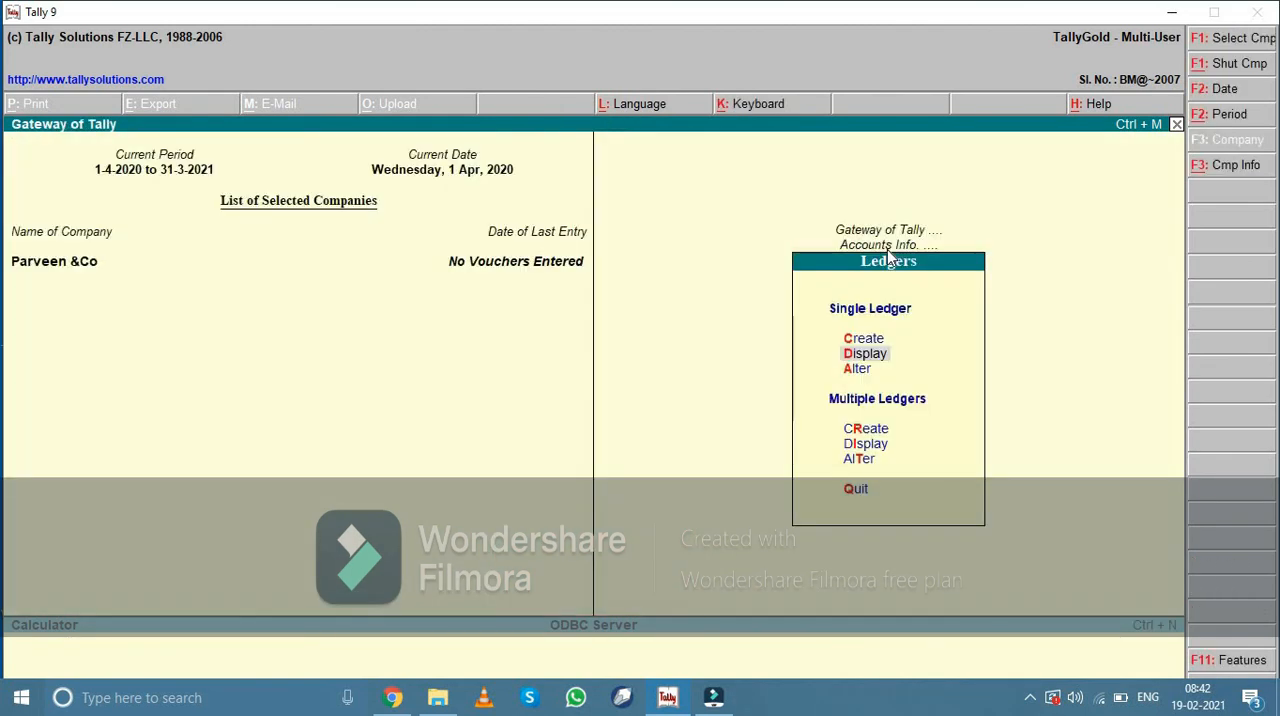
Open the alteration of multiple ledgers for All Items
key(Down)
key(Down)
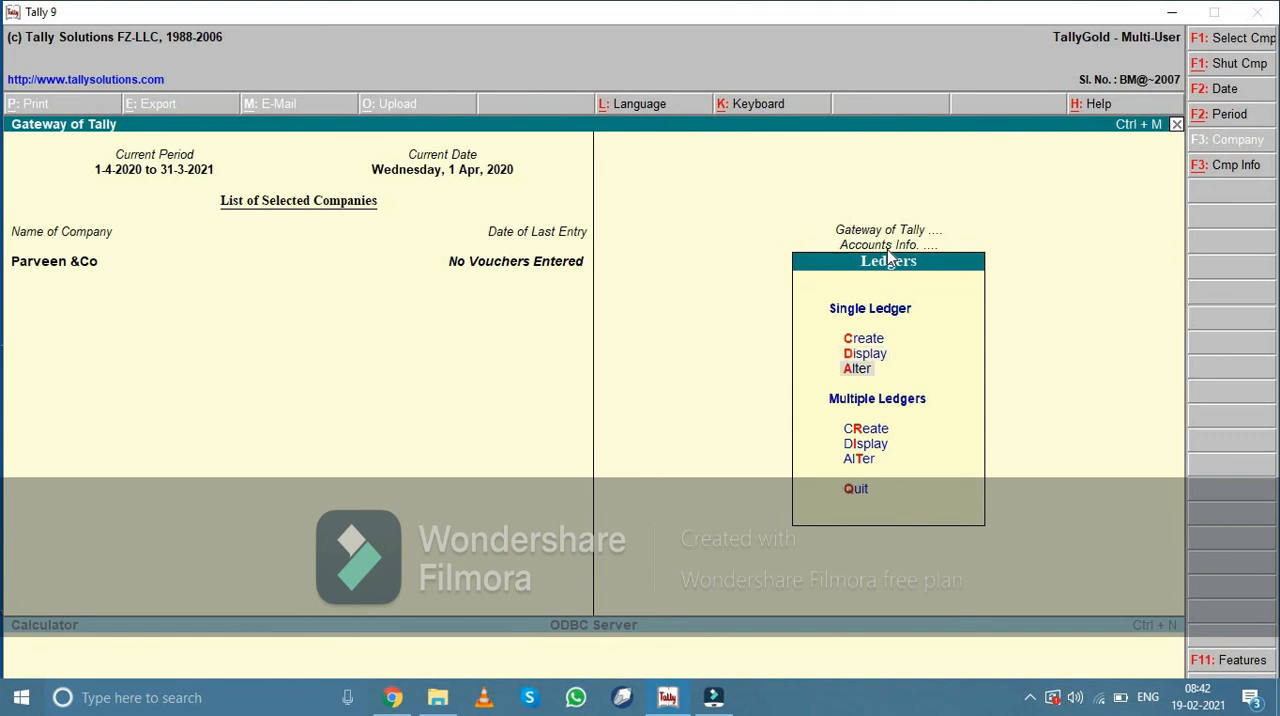
key(Down)
key(Down)
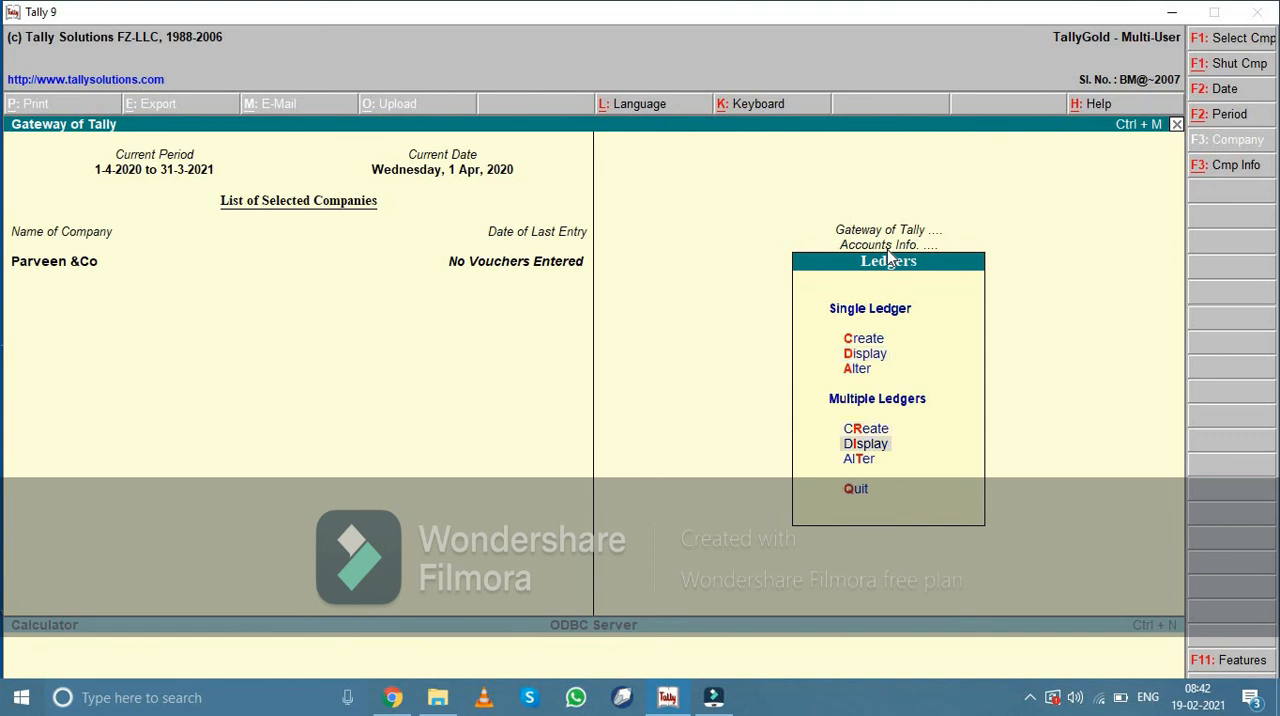
key(Return)
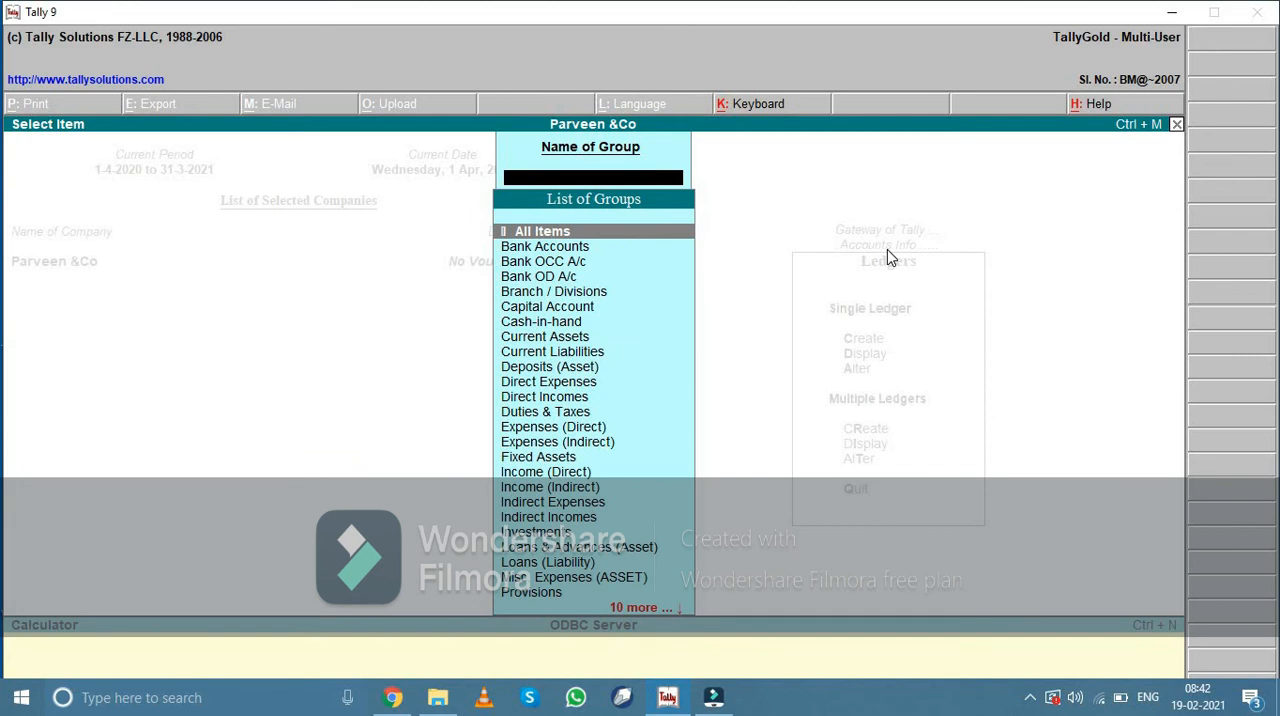
key(Return)
Set the Cash ledger's opening balance to 76,665 Dr, keep the remaining ledgers' values, save, and return to the accounts information
key(Return)
key(Return)
key(Return)
key(Return)
key(Return)
key(Return)
key(Return)
key(Return)
key(Return)
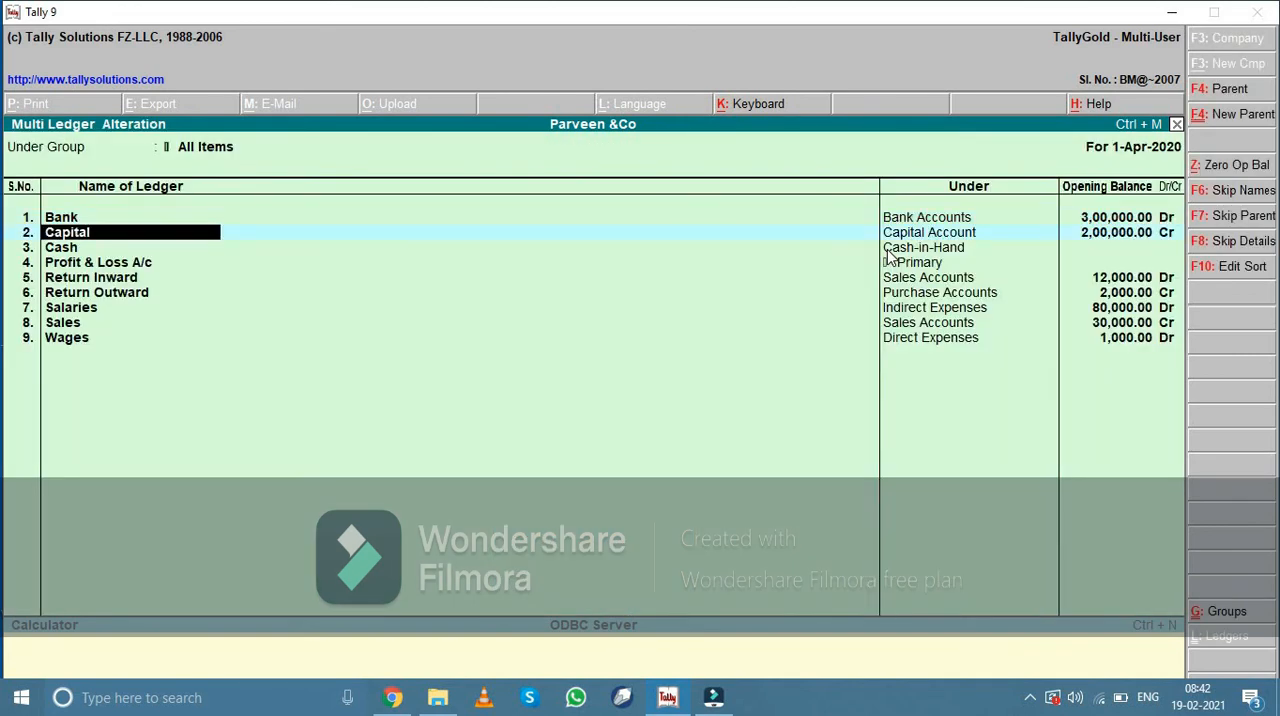
key(Return)
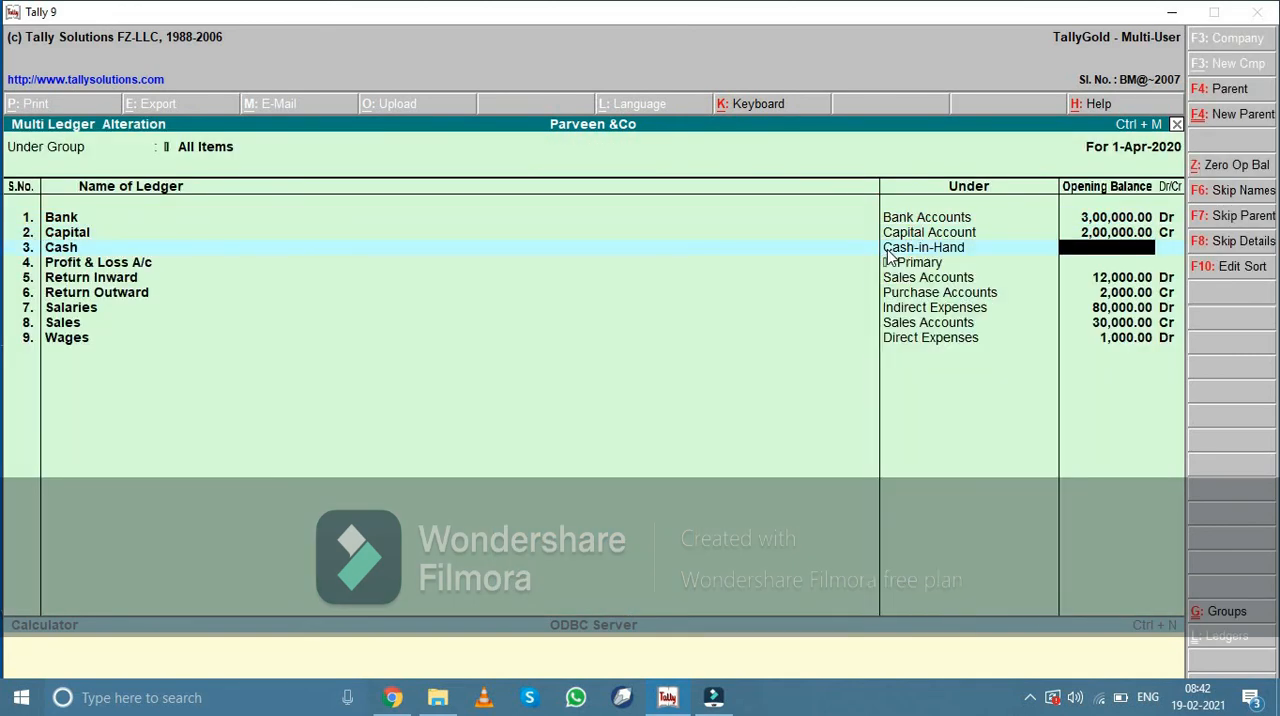
text(76665)
key(Return)
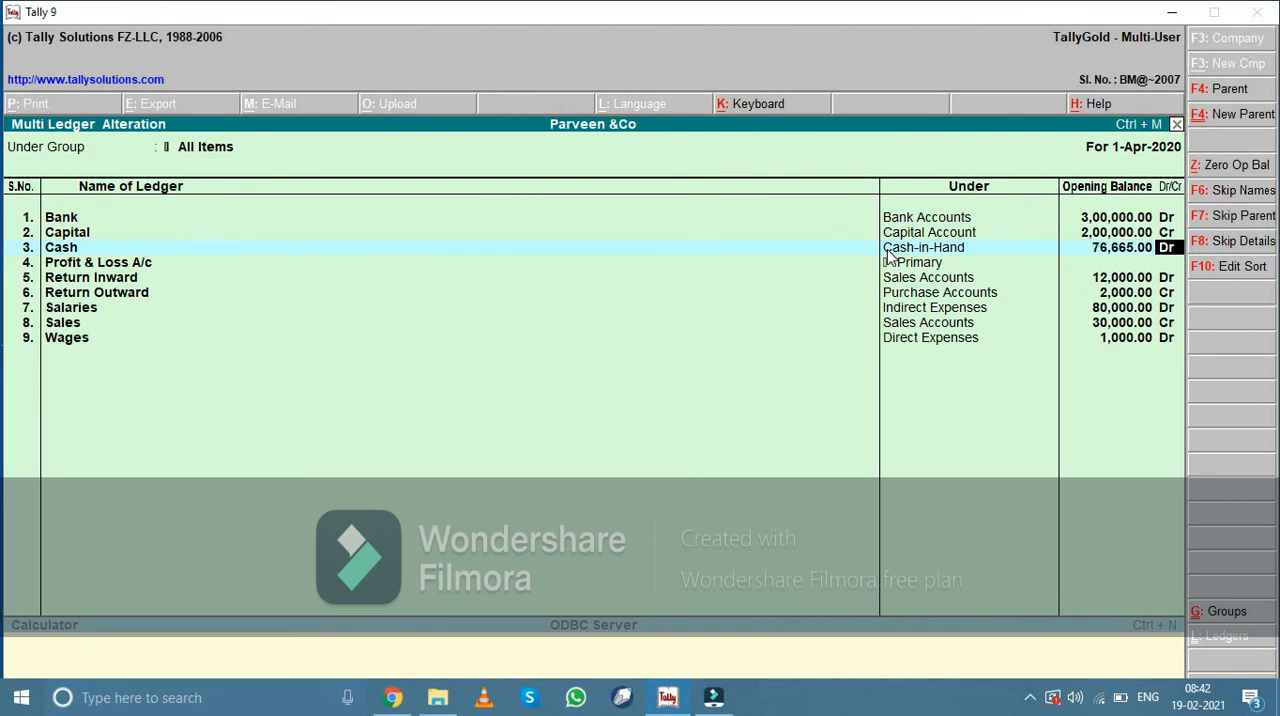
key(Return)
key(Return)
key(Return)
key(Return)
key(Return)
key(Return)
key(Return)
key(Return)
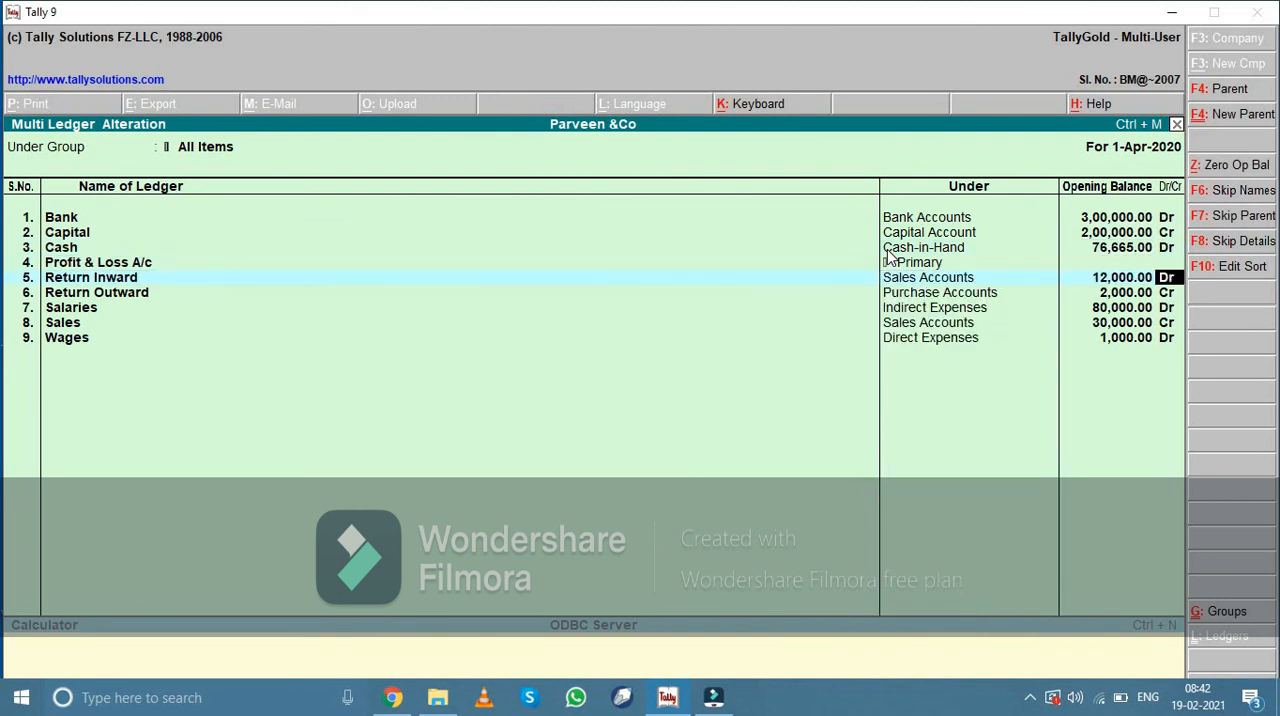
key(Return)
key(Return)
key(Return)
key(Return)
key(Return)
key(Return)
key(Return)
key(Return)
key(Return)
key(Return)
key(Return)
key(Return)
key(Return)
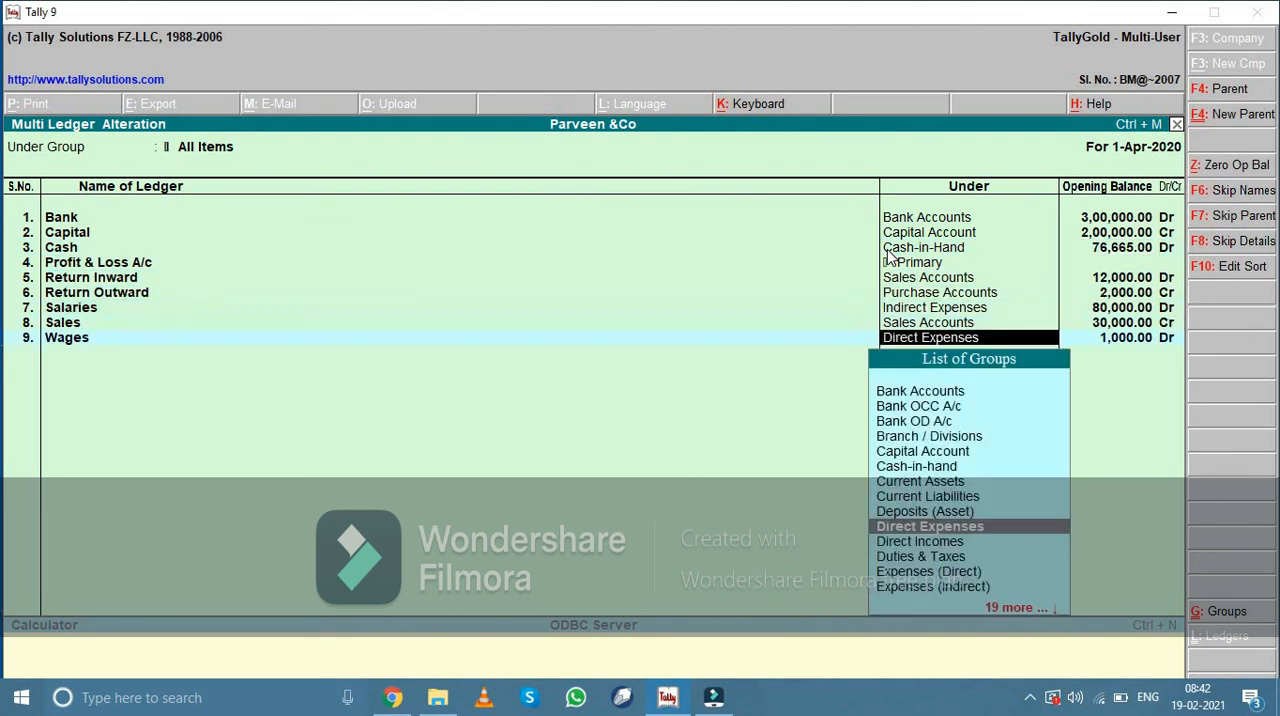
key(Escape)
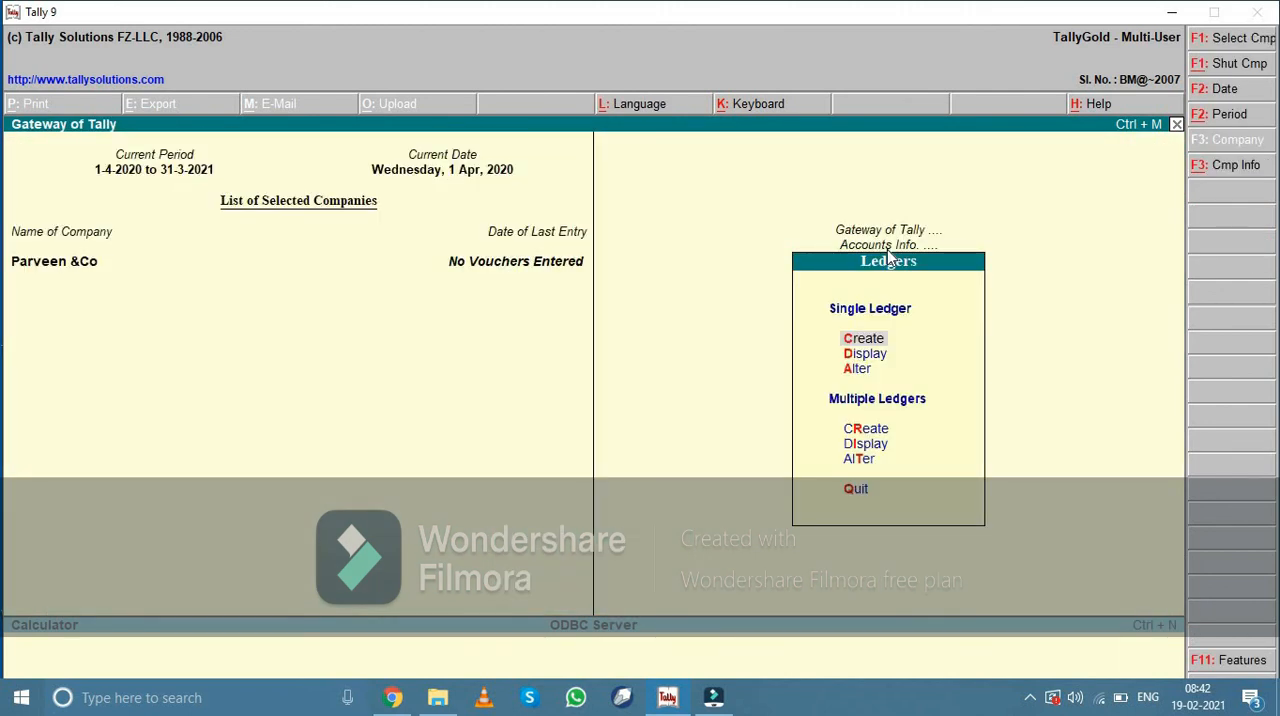
key(Escape)
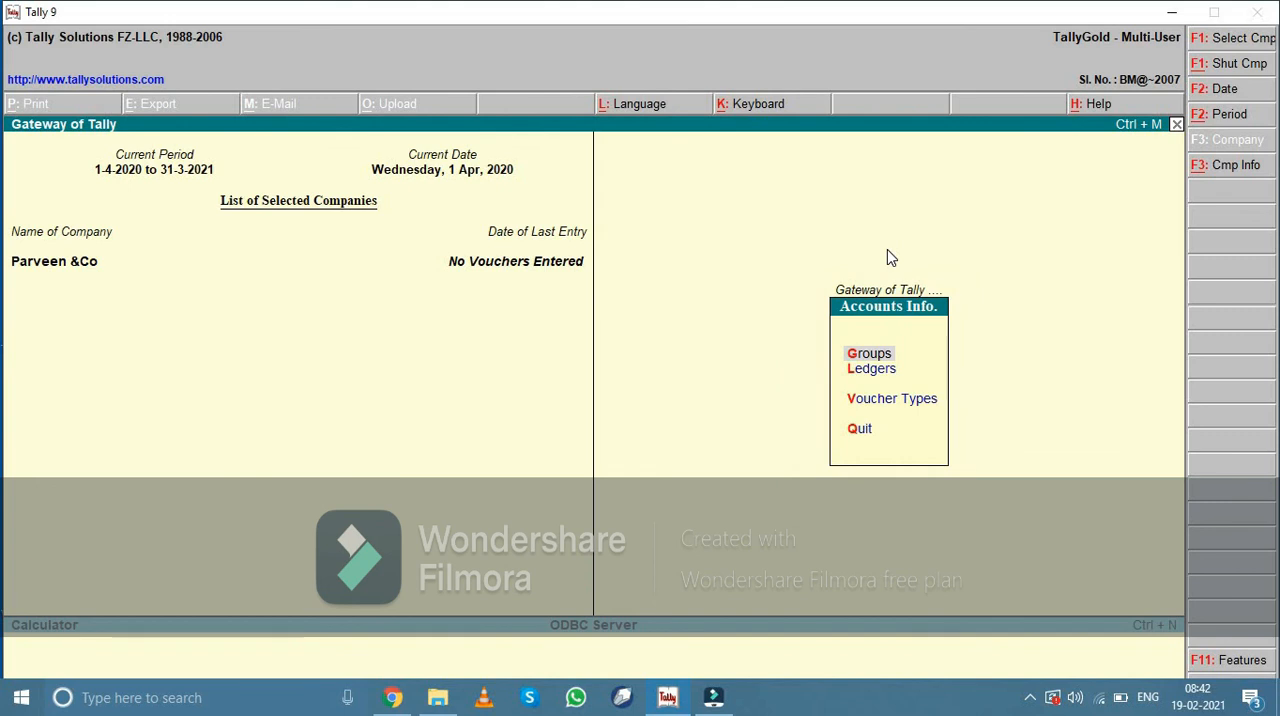